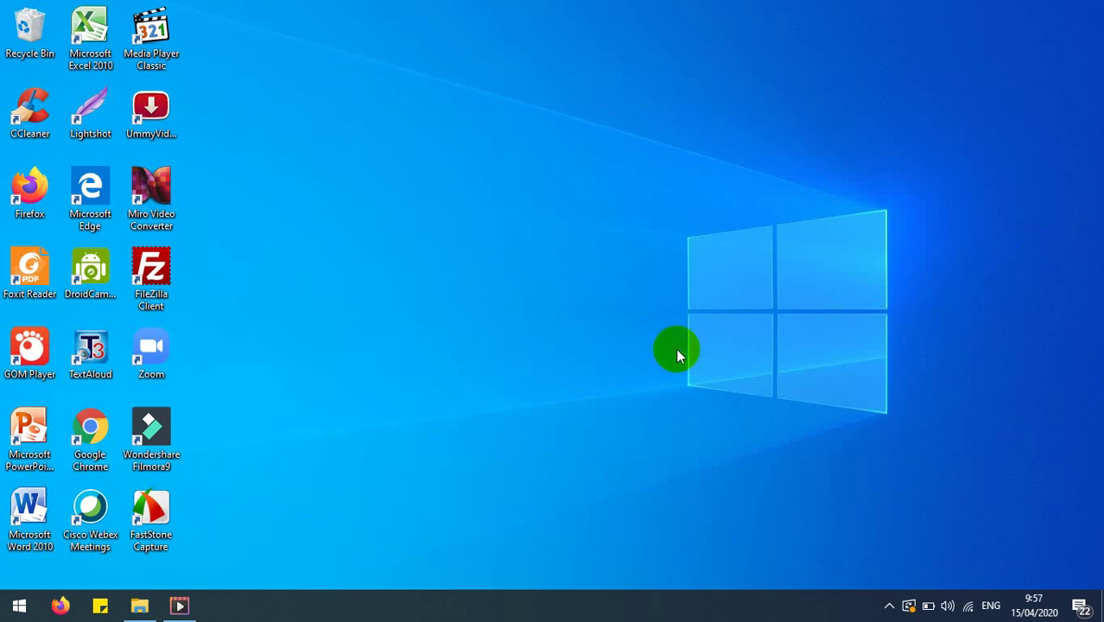
- Launch Google Chrome from its desktop shortcut
double_click(100, 455)
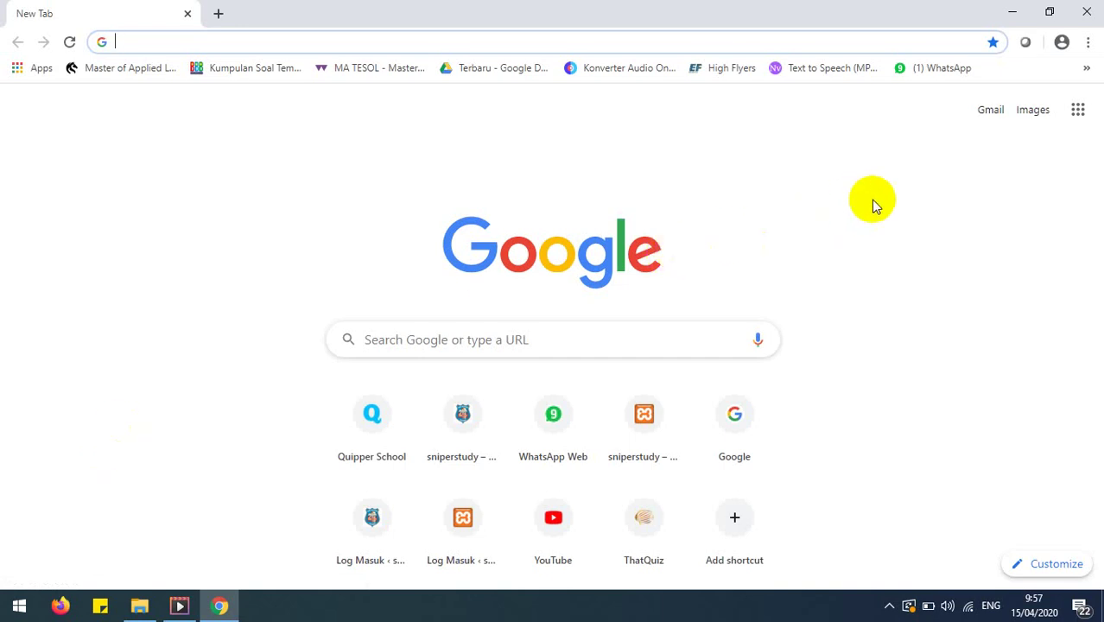
- Go to Google Drive through the Google apps grid
left_click(1077, 117)
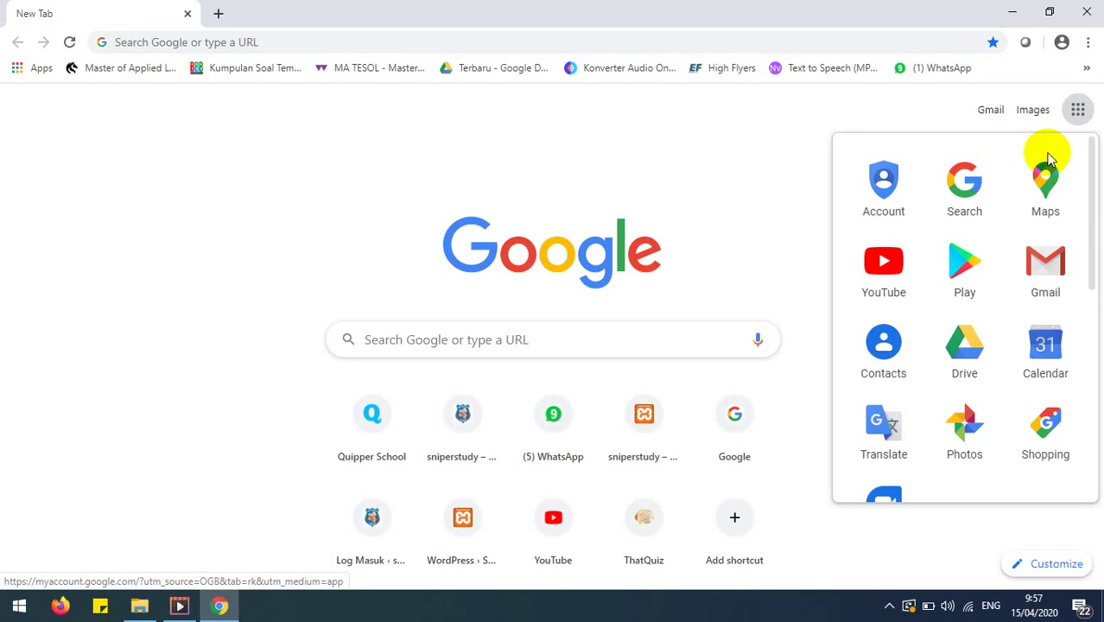
left_click(971, 350)
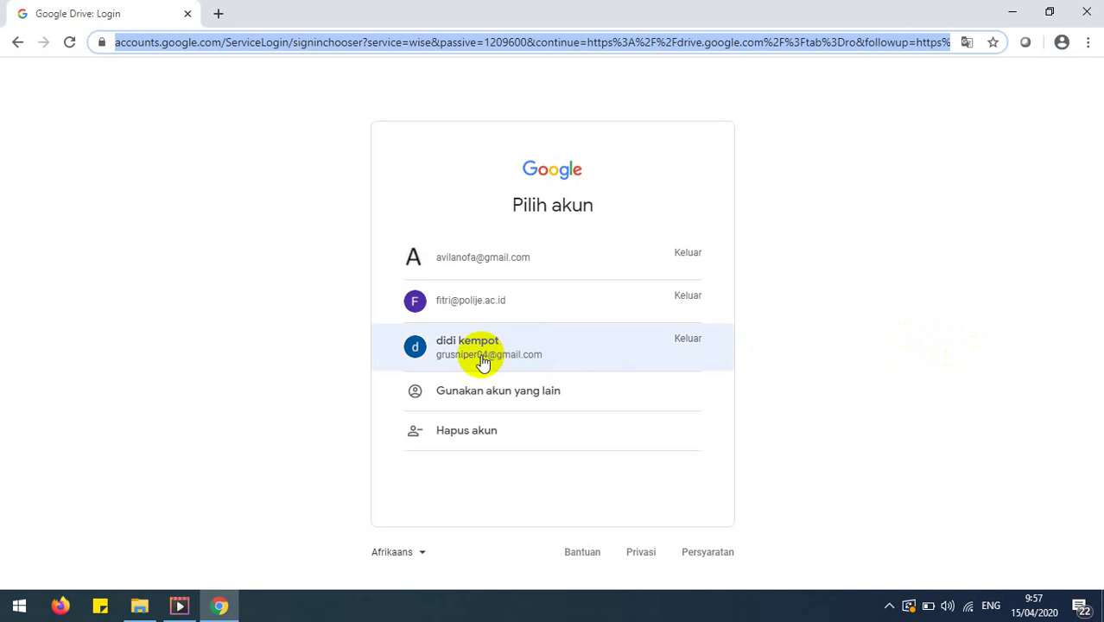
- Choose the teacher's account in the chooser and enter its password
left_click(481, 356)
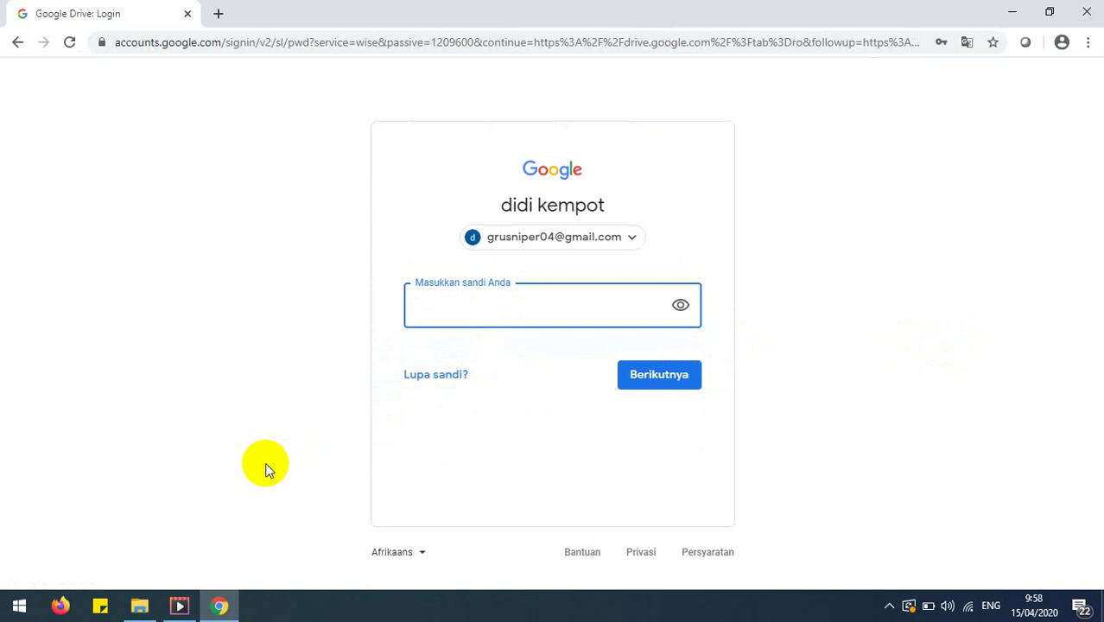
left_click(180, 606)
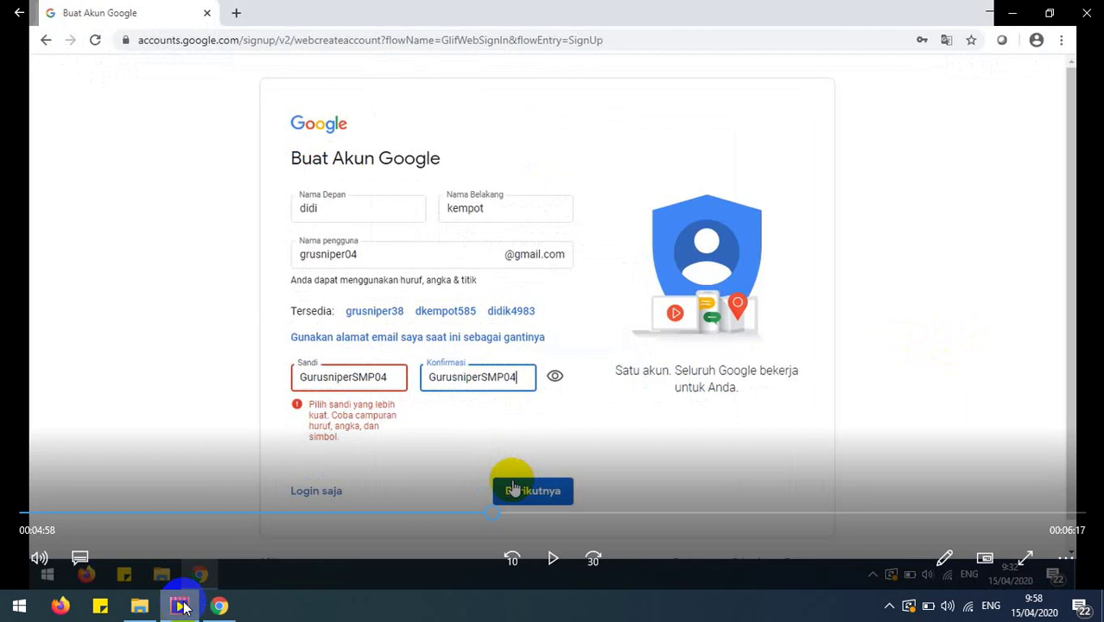
left_click(182, 607)
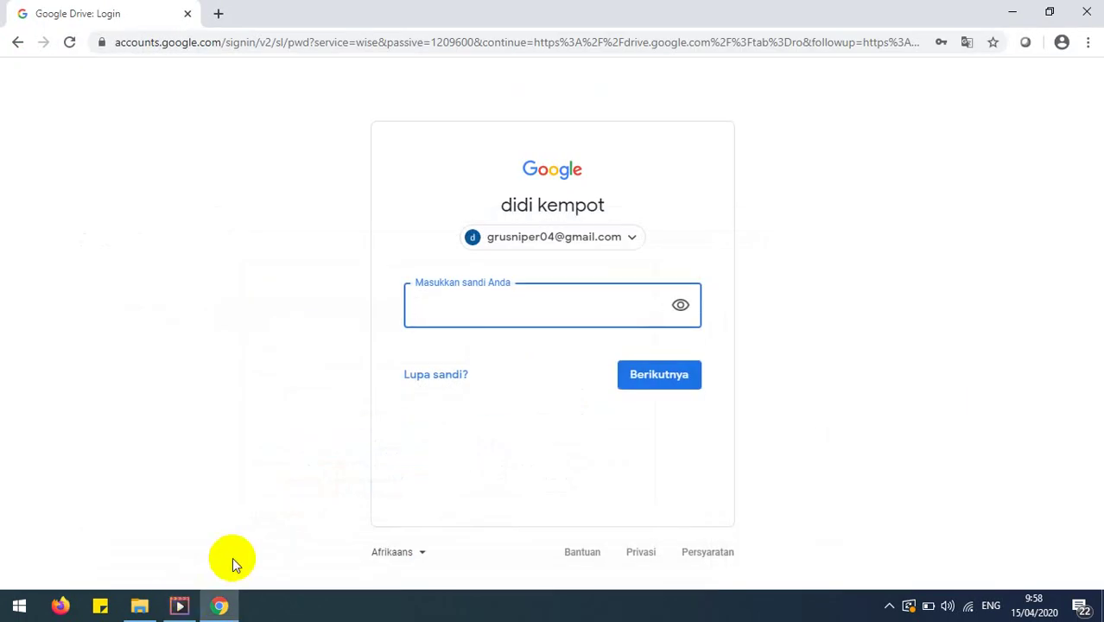
type("***************")
- Reveal and retype the account password correctly, then sign in to Drive
left_click(680, 307)
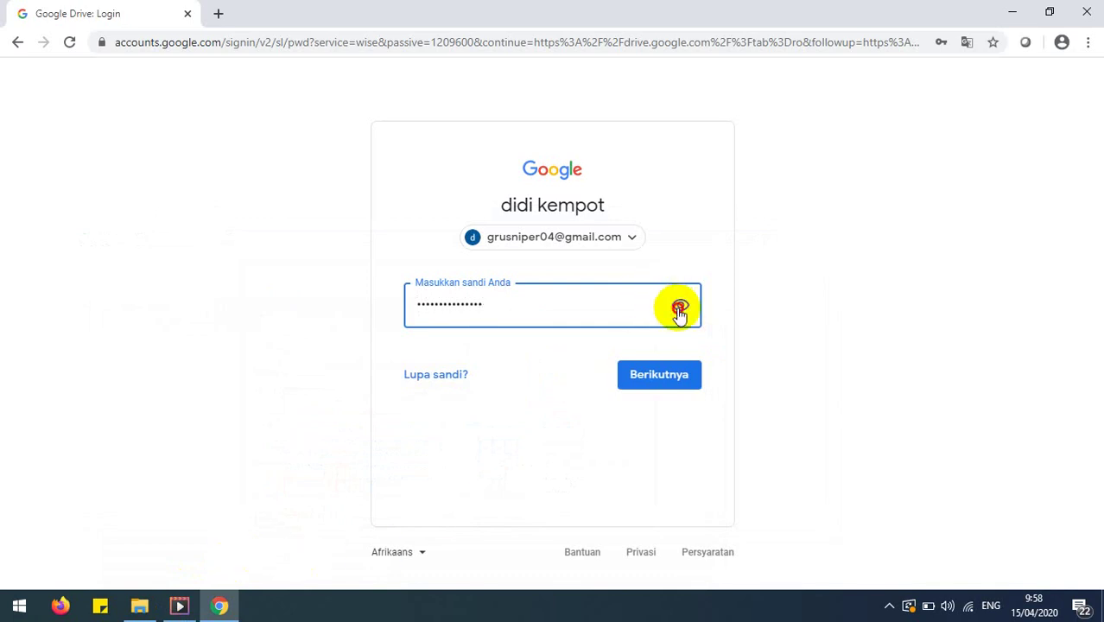
left_click(487, 311)
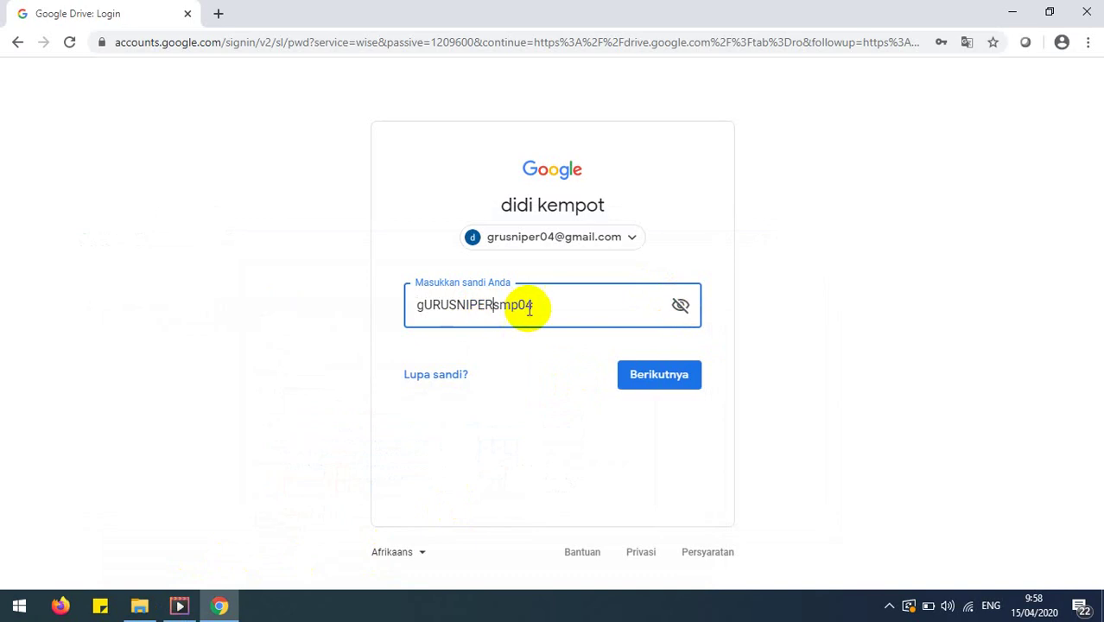
left_click_drag(537, 308, 373, 315)
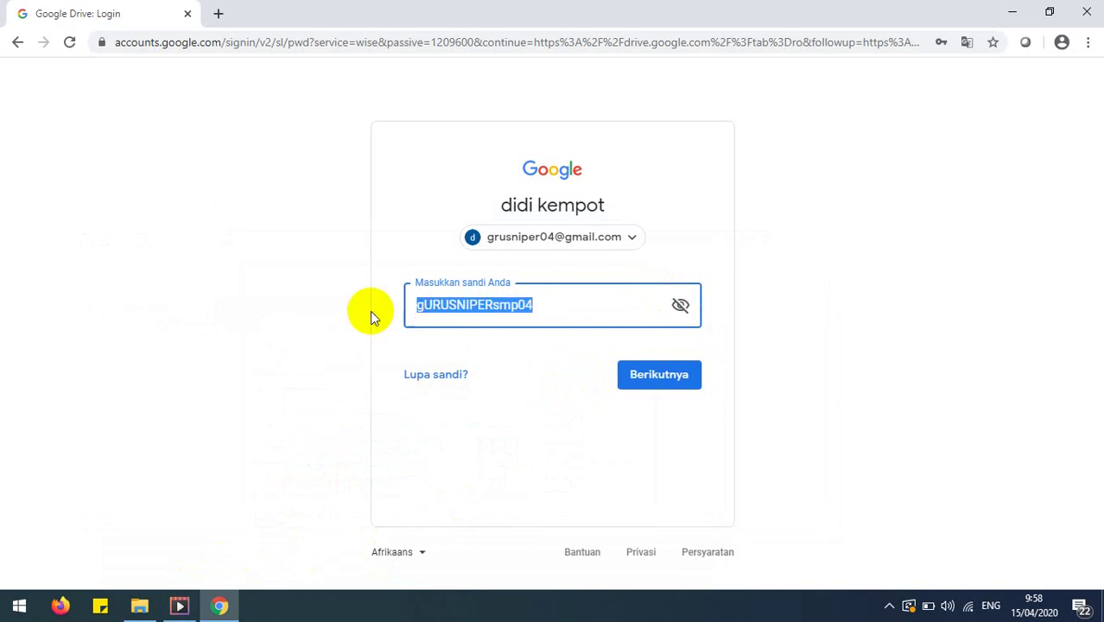
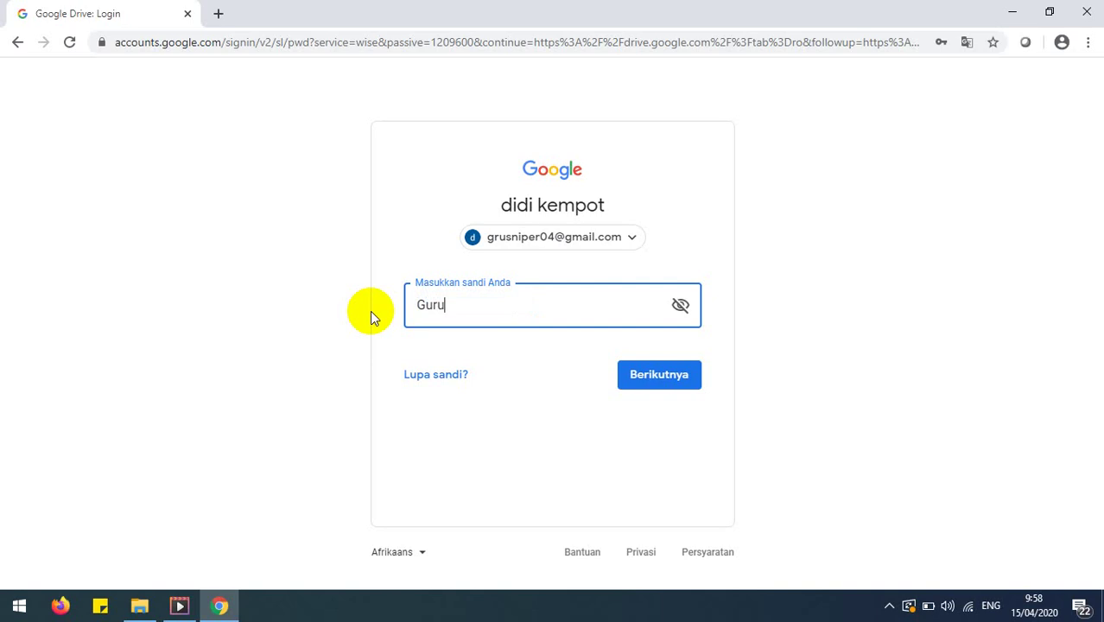
left_click(183, 605)
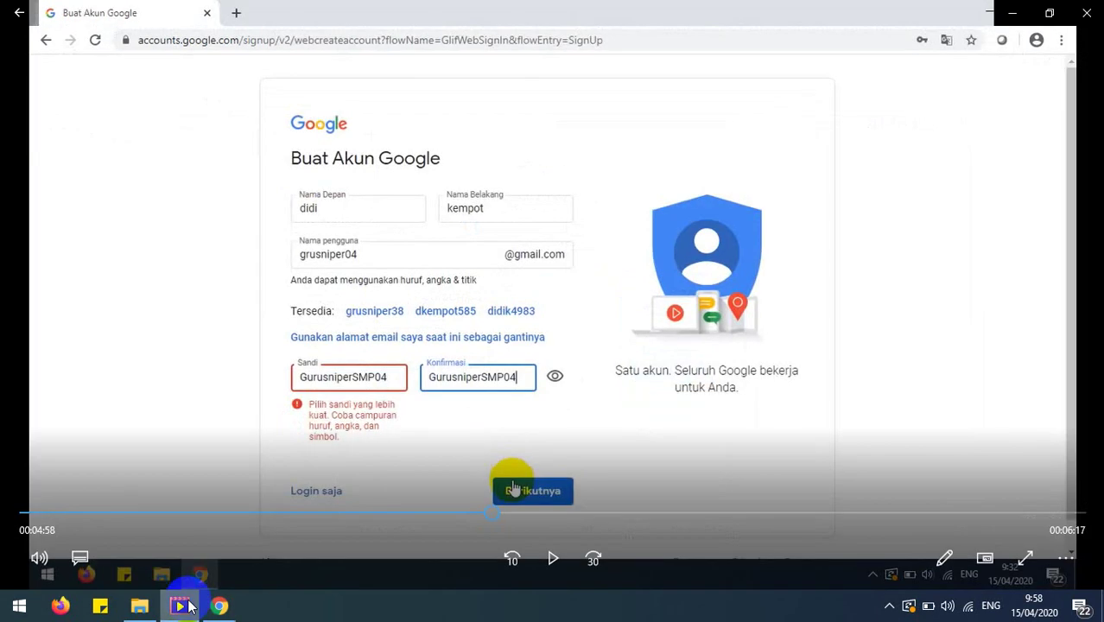
left_click(187, 606)
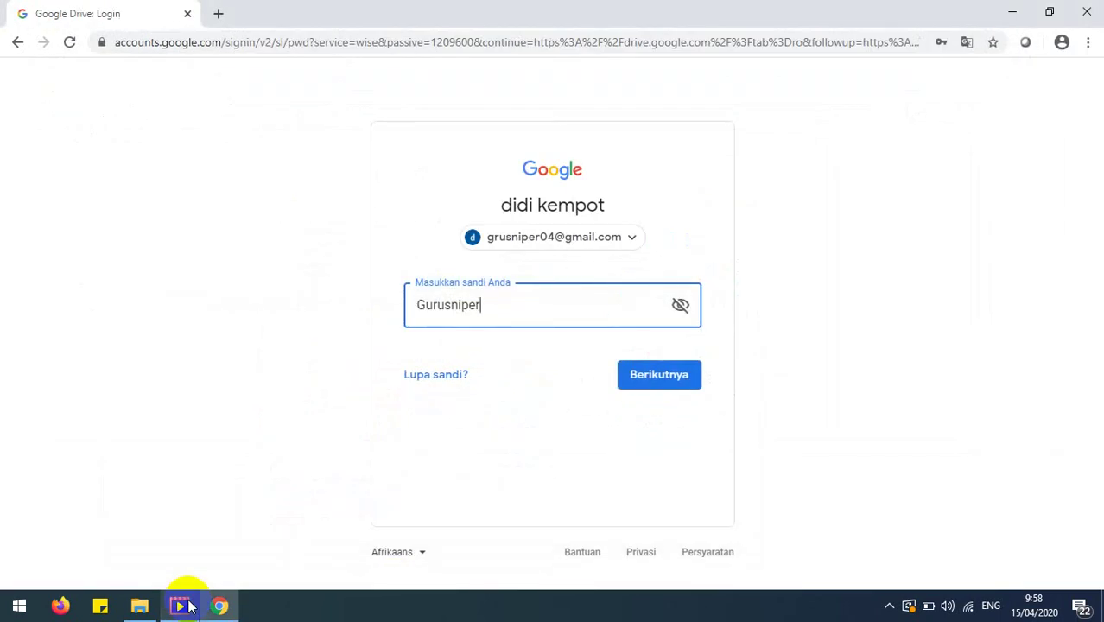
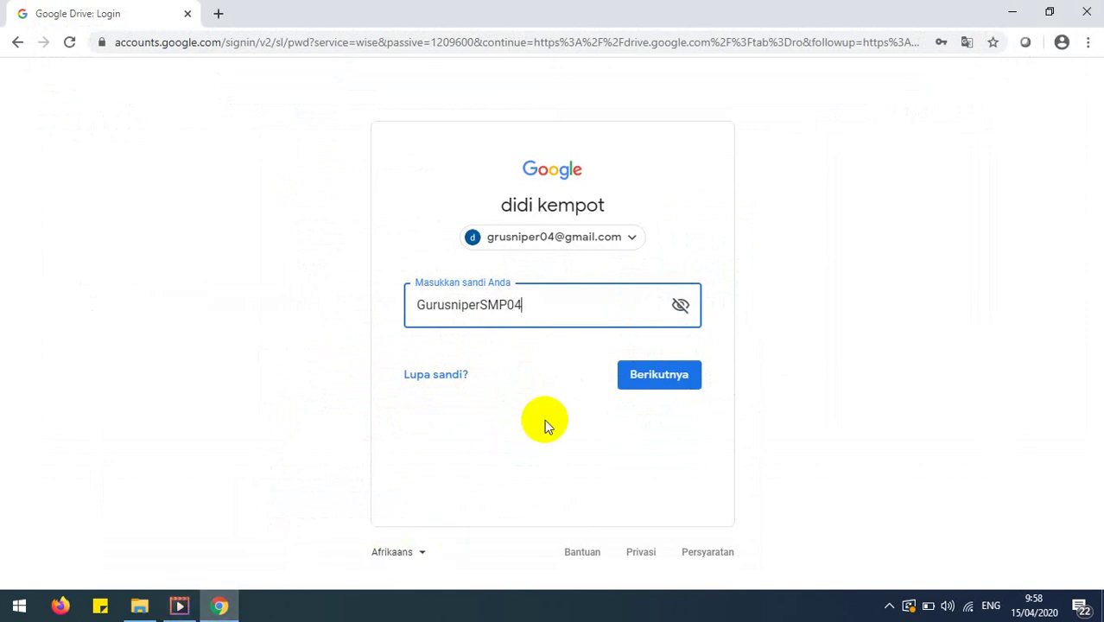
left_click(653, 385)
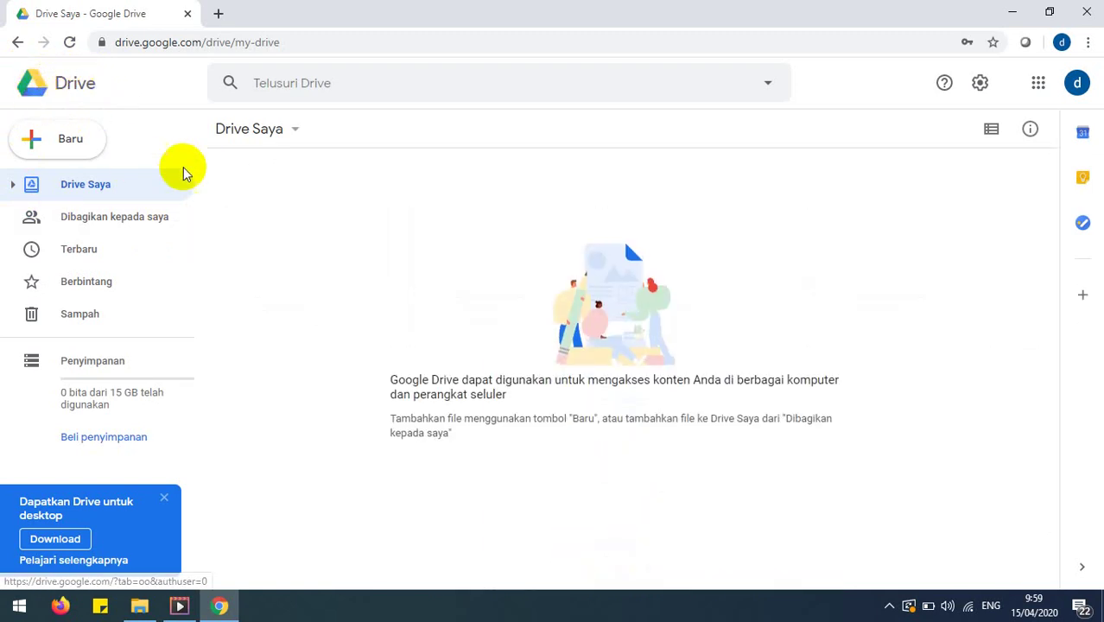
- Create a new blank form via My Drive's Lainnya > Google Formulir
left_click(296, 134)
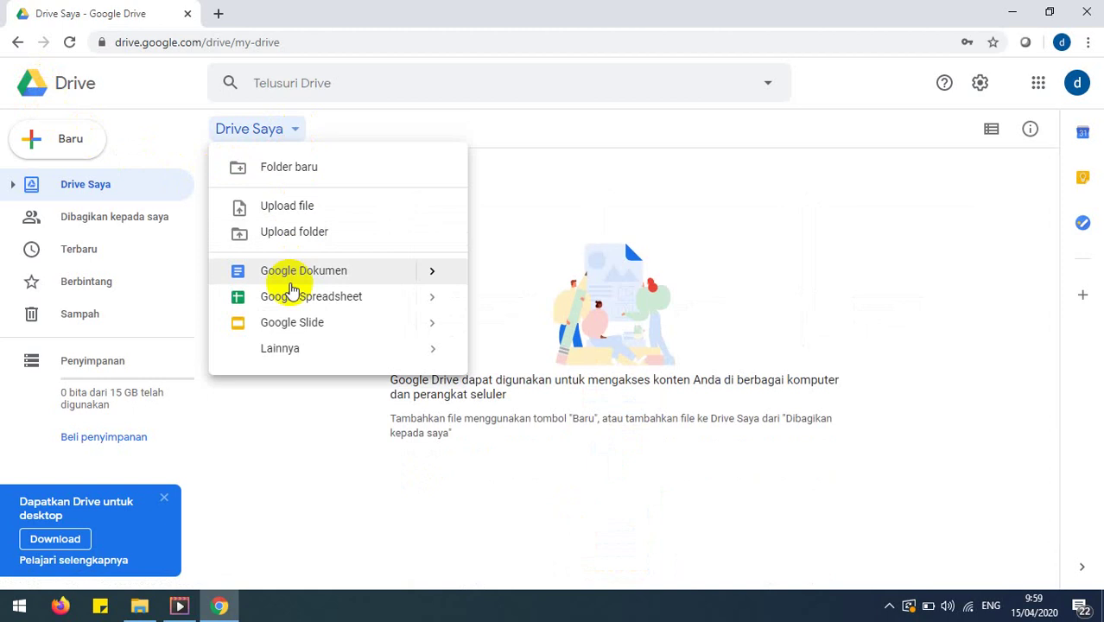
mouse_move(291, 355)
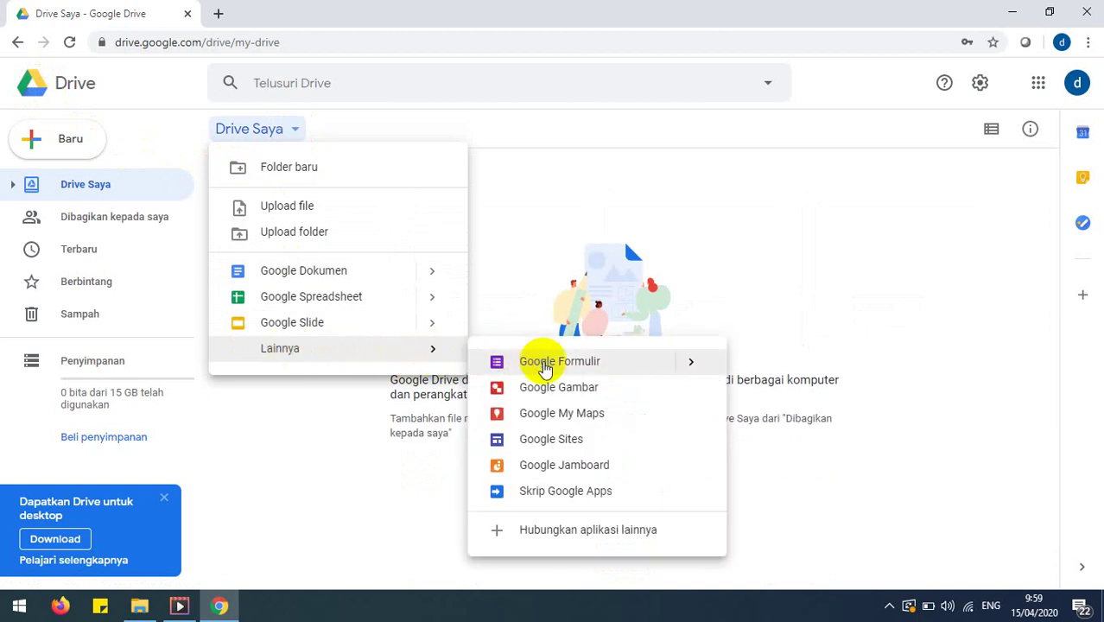
left_click(545, 365)
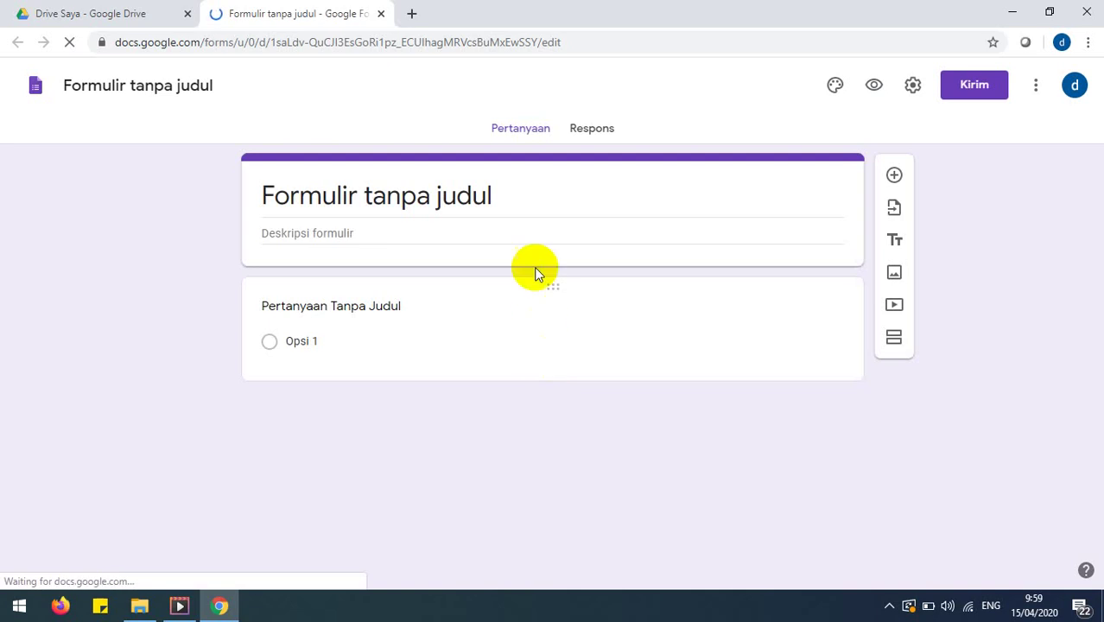
left_click(520, 195)
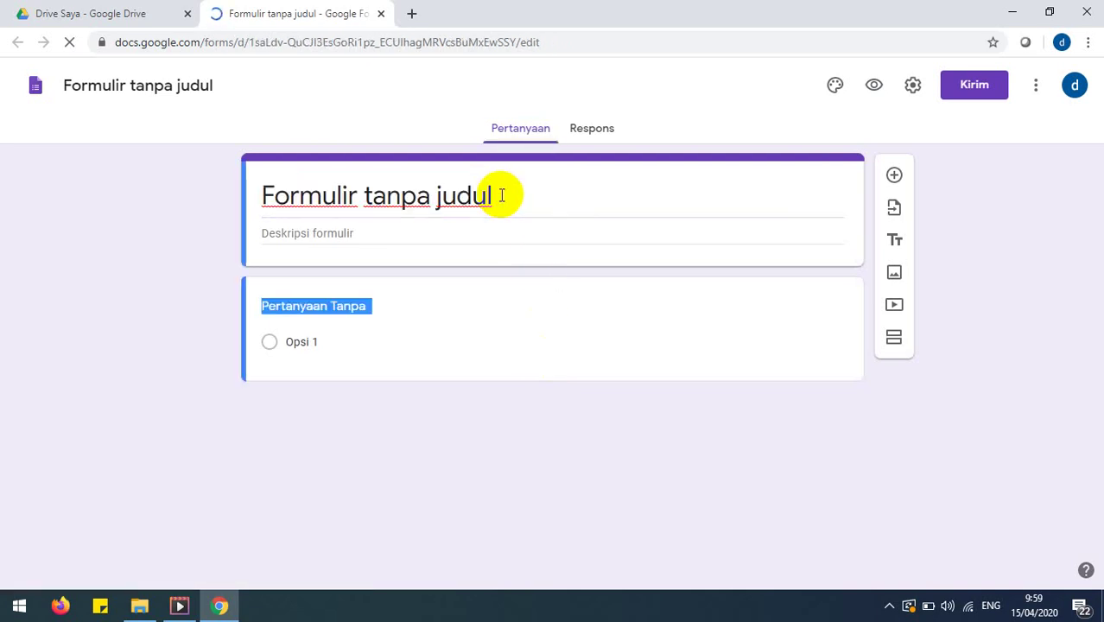
- Rename the form to 'US Bahasa Indonesia'
left_click(316, 196)
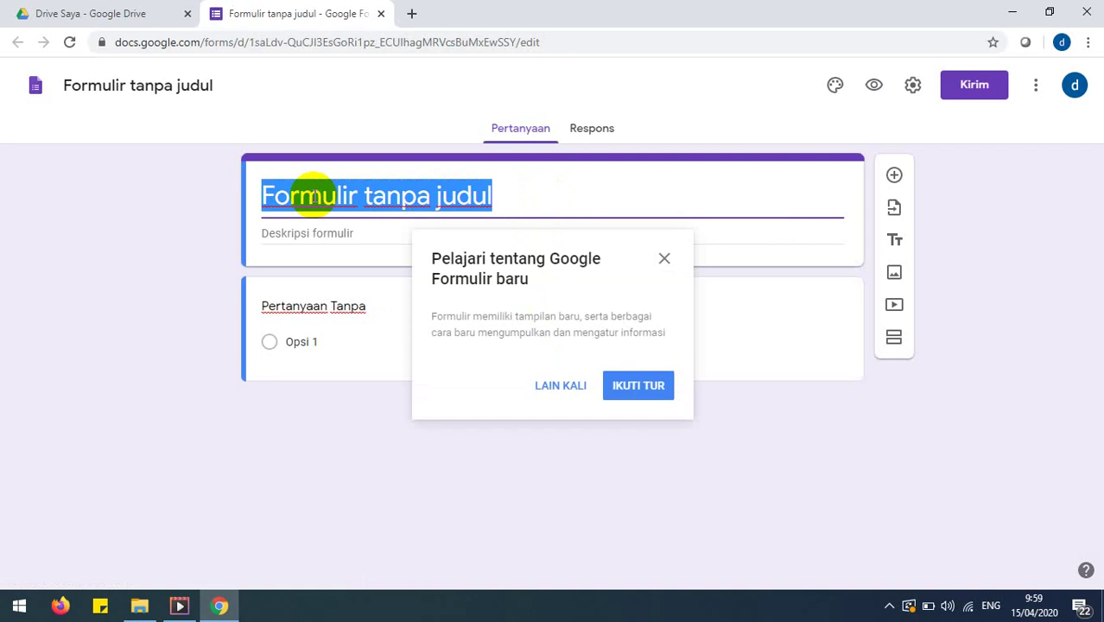
type("US")
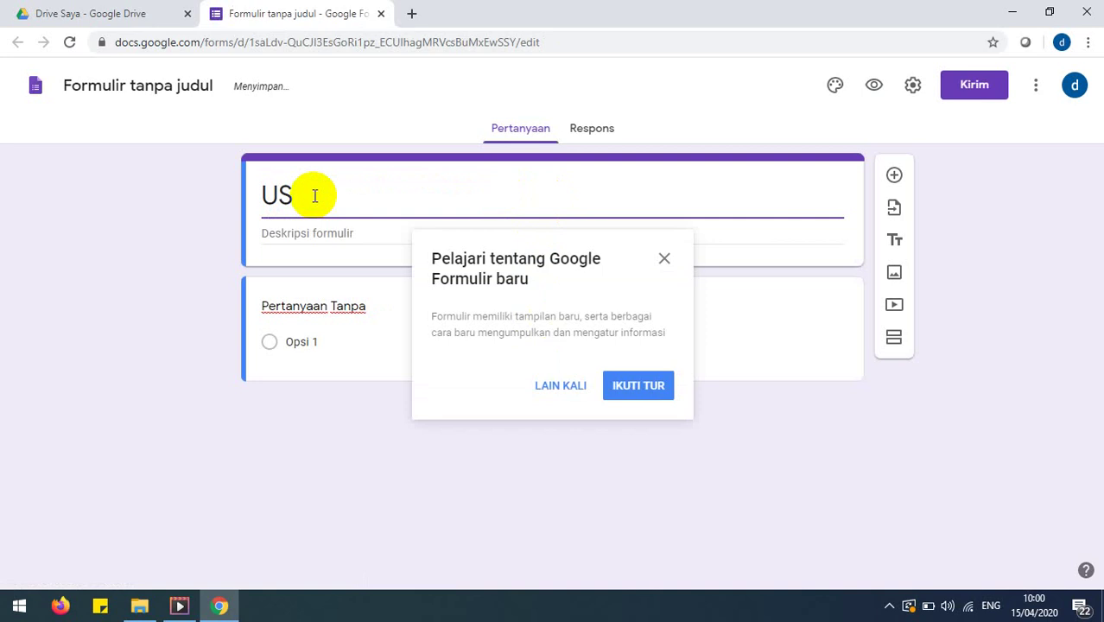
type(" Bahasa")
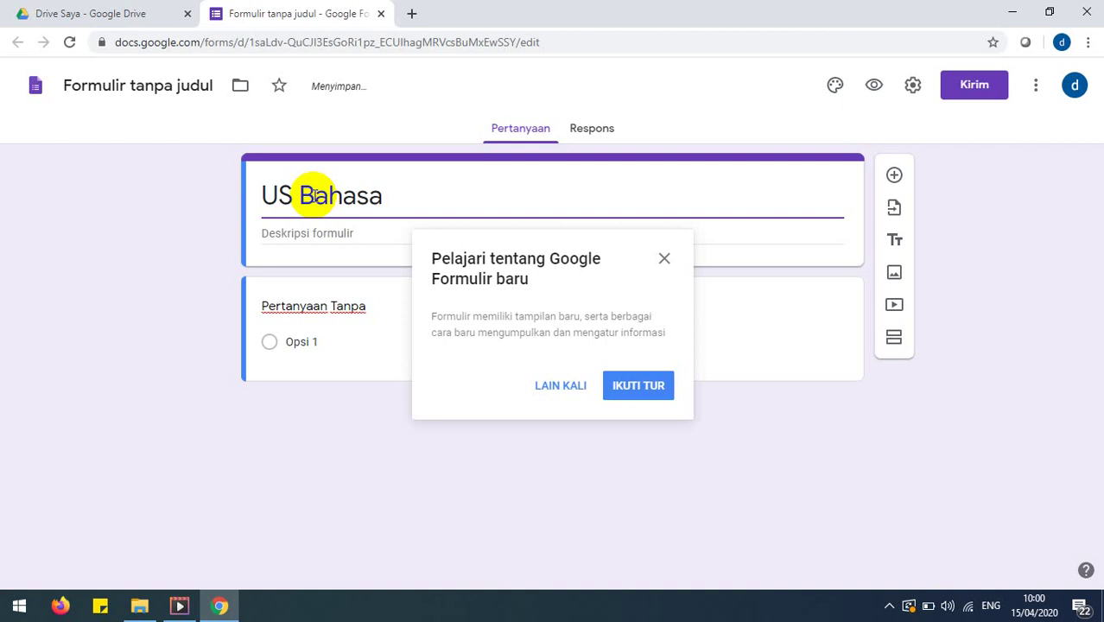
type(" In")
type("donesia")
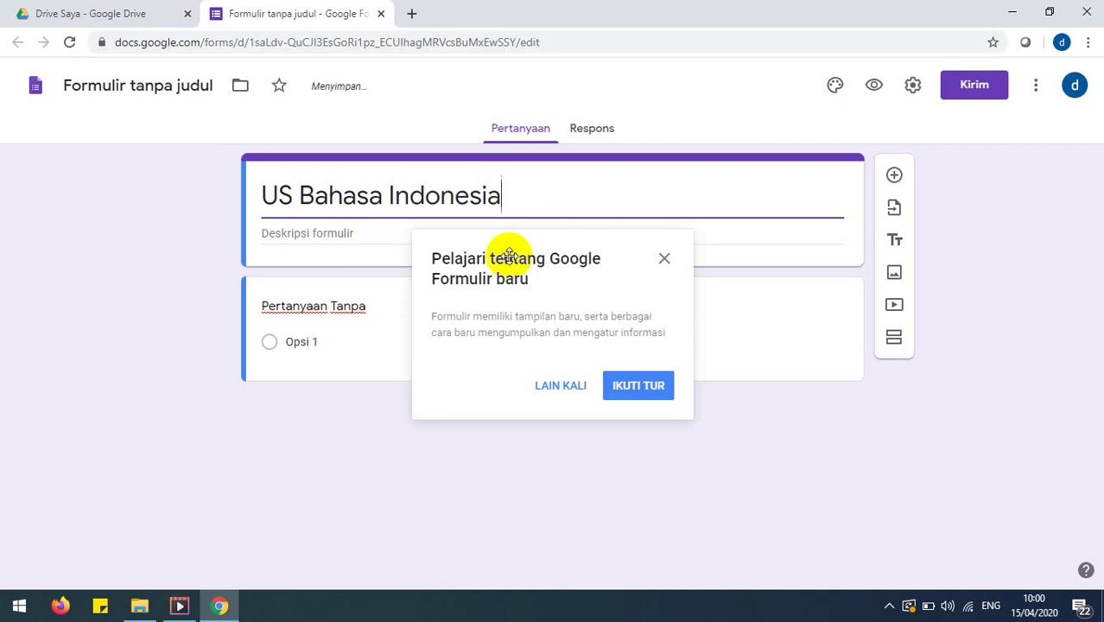
- Add the form description 'Pilihlah jawaban yang benar!'
left_click(662, 260)
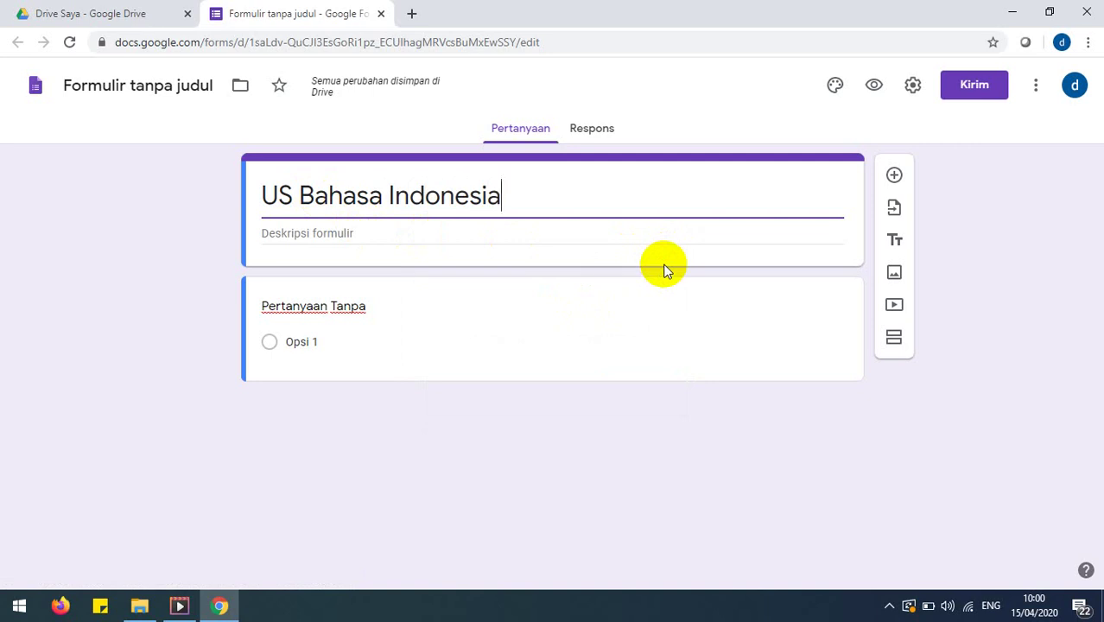
left_click(391, 239)
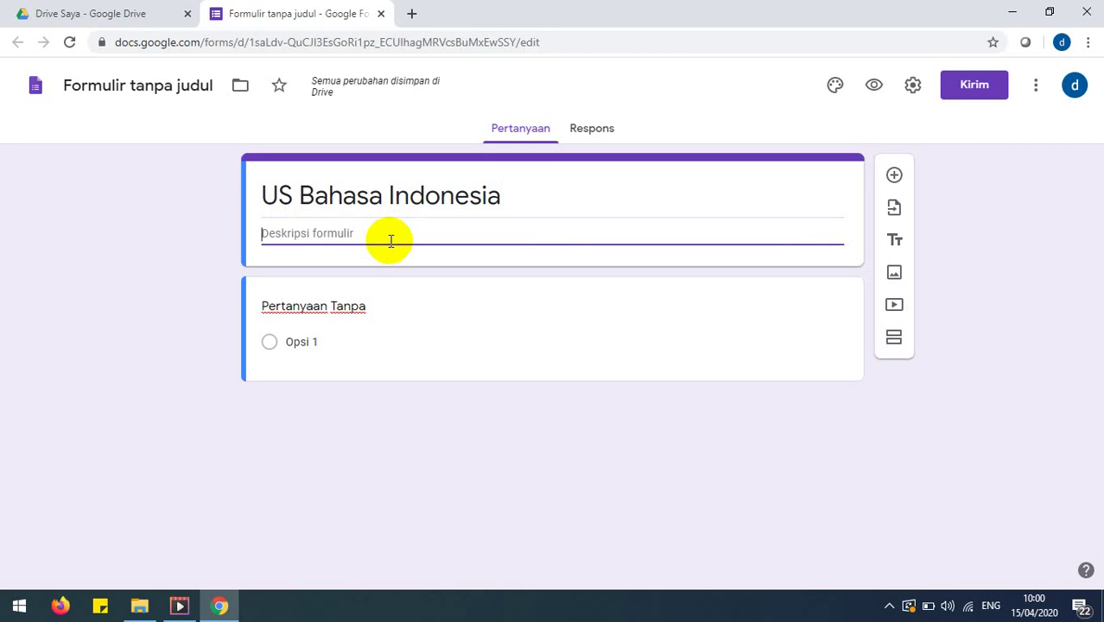
type("Pilih")
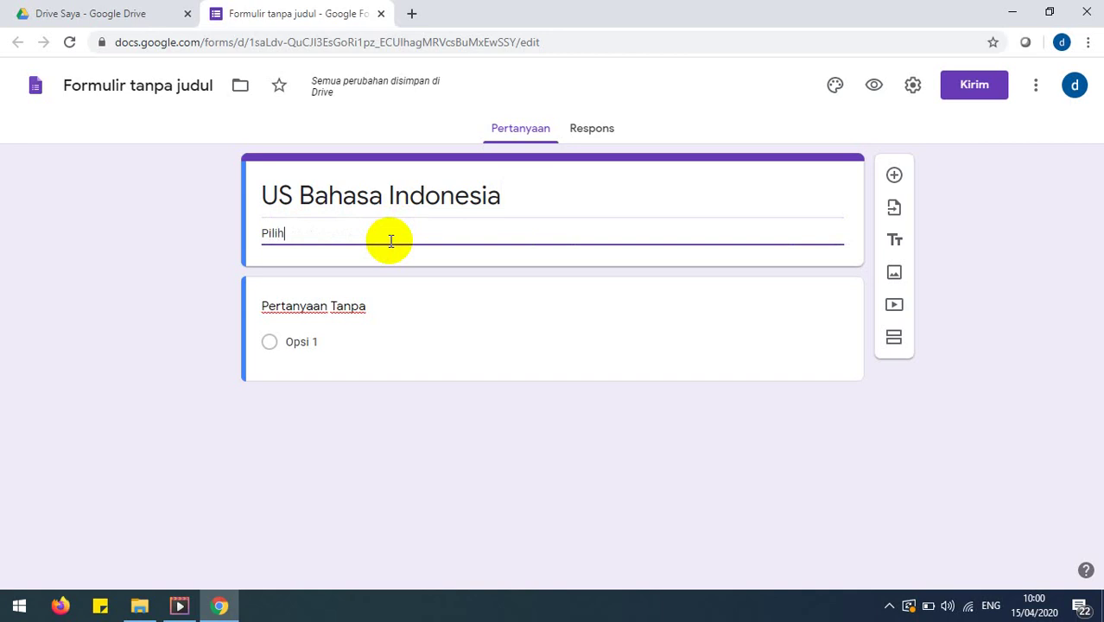
type("lah ")
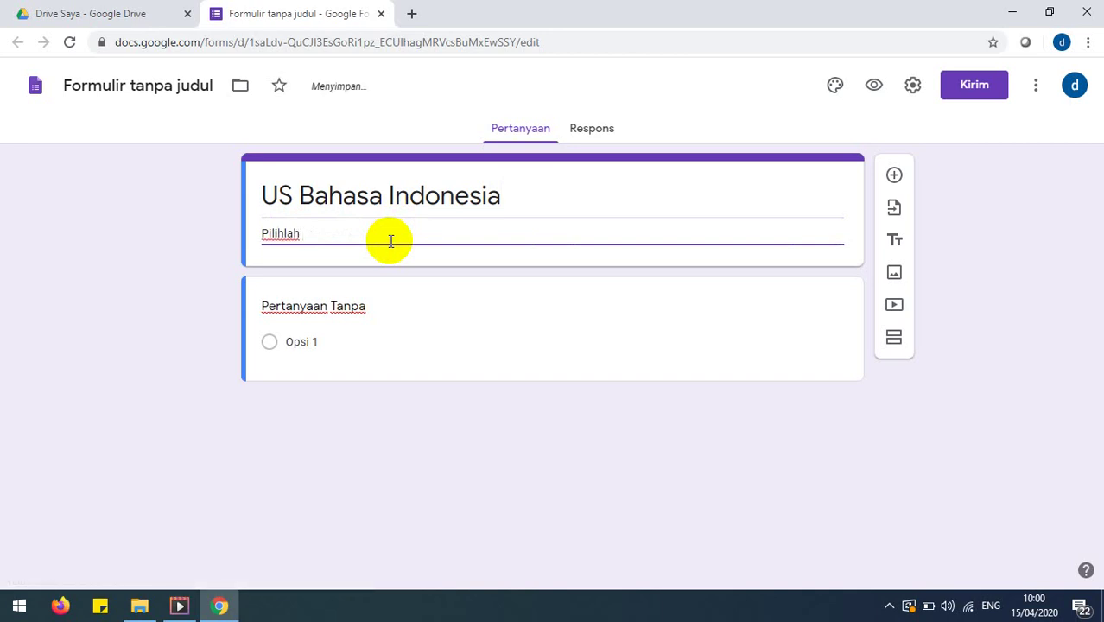
type("jawaban yang ")
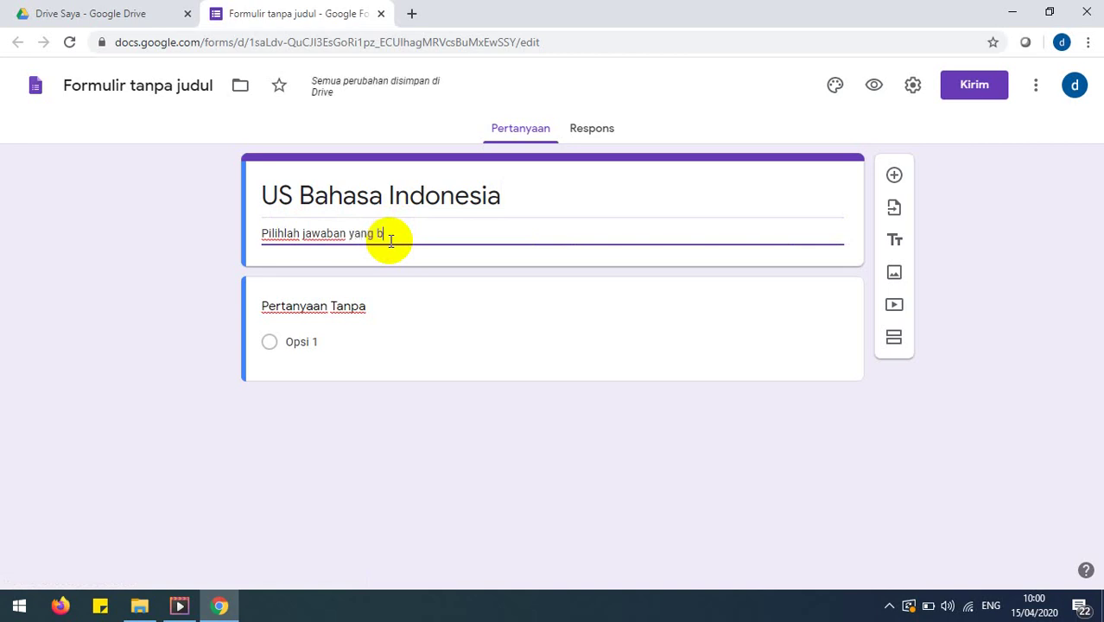
type("benar!")
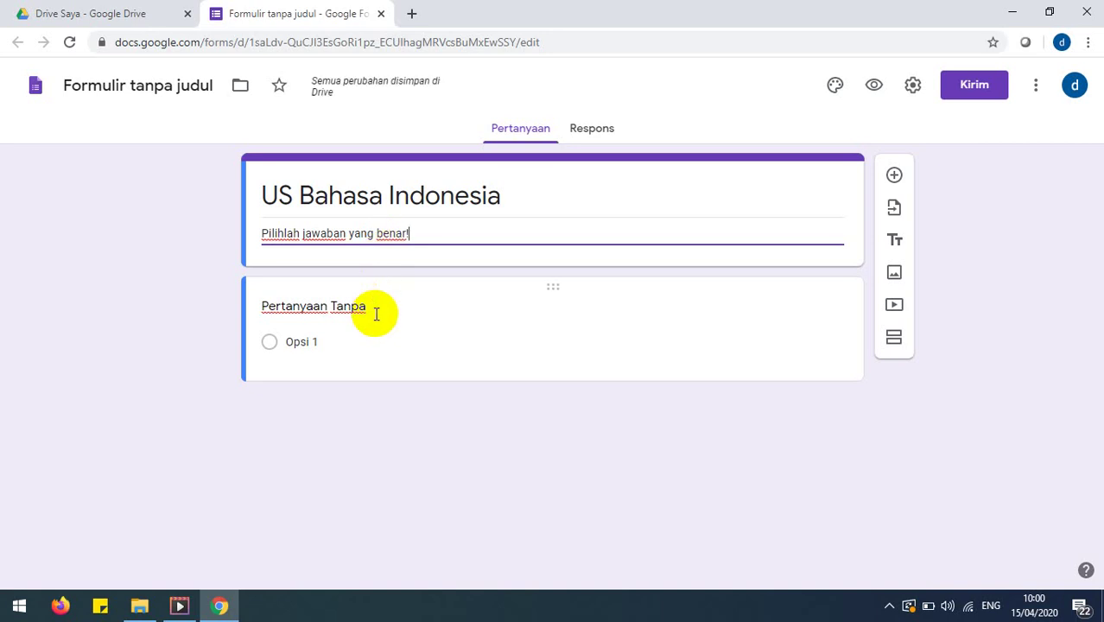
- Write the first question 'Apa warna dominan gambar berikut' as Pilihan ganda
left_click(377, 315)
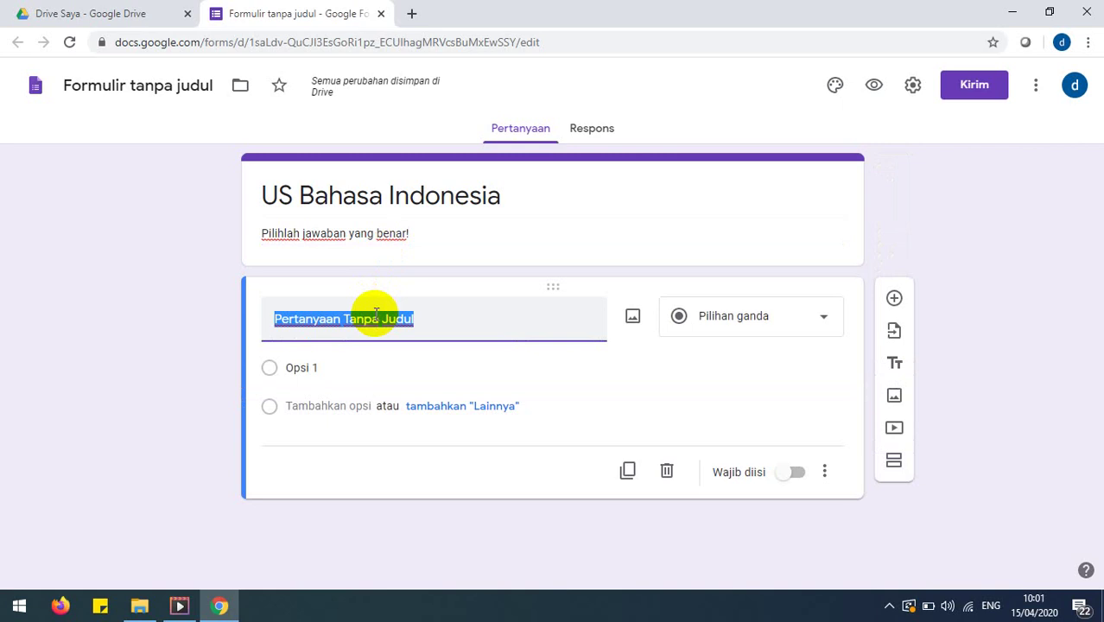
type("Ap")
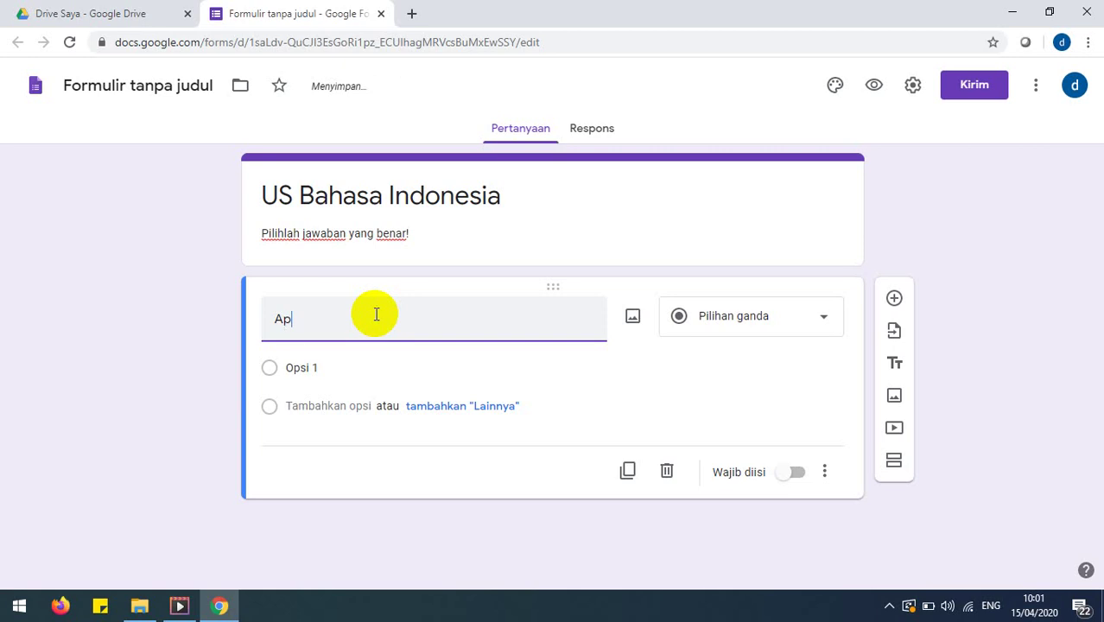
type("a warna ")
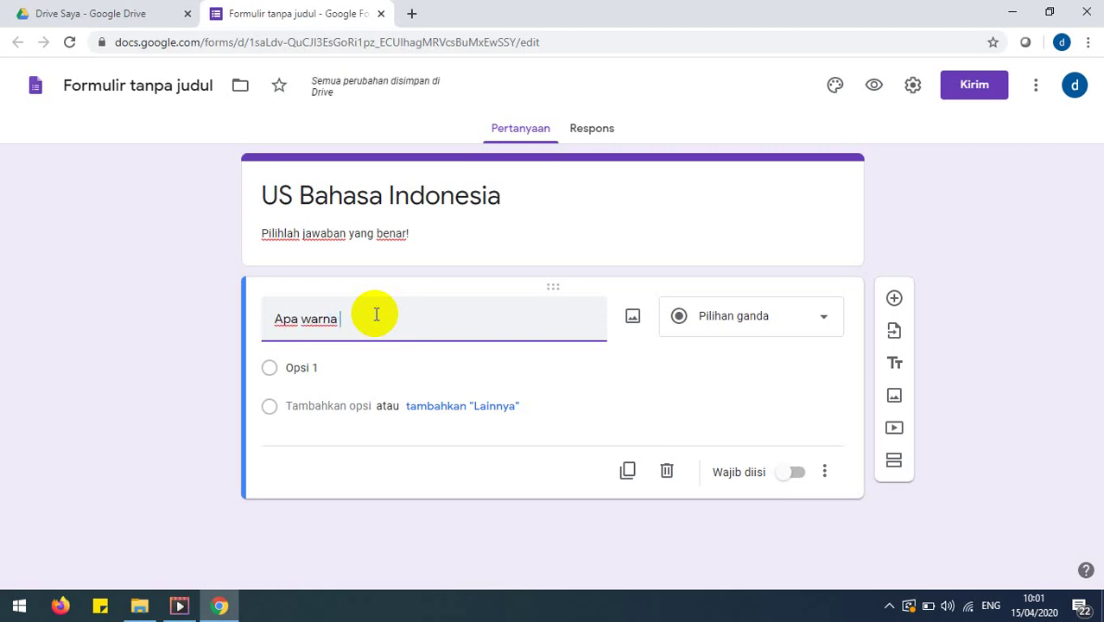
type("domin")
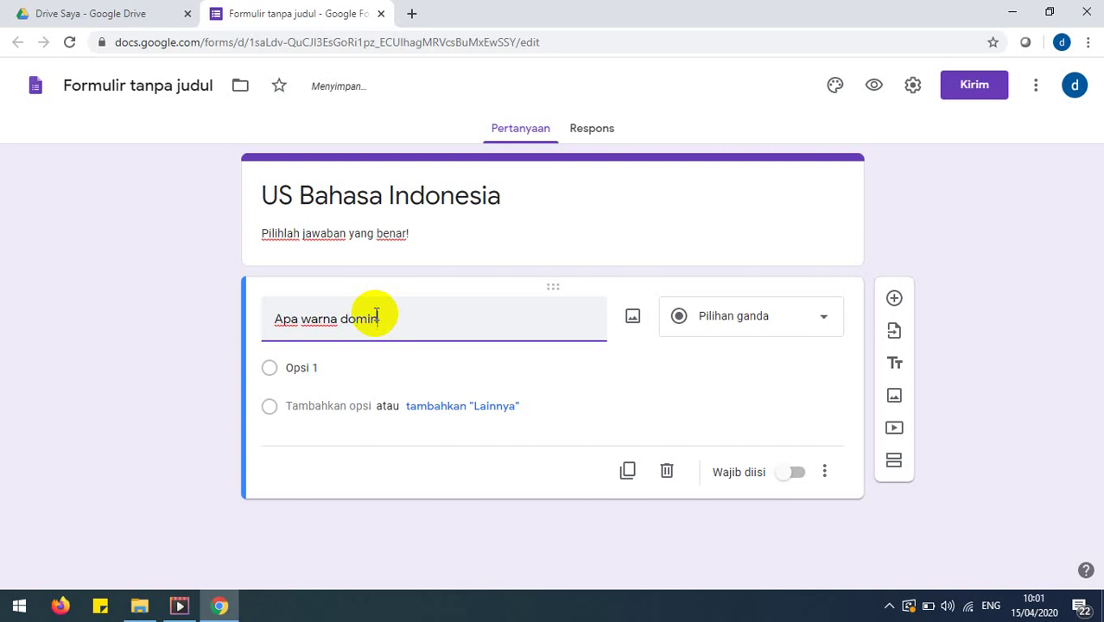
type("an gam")
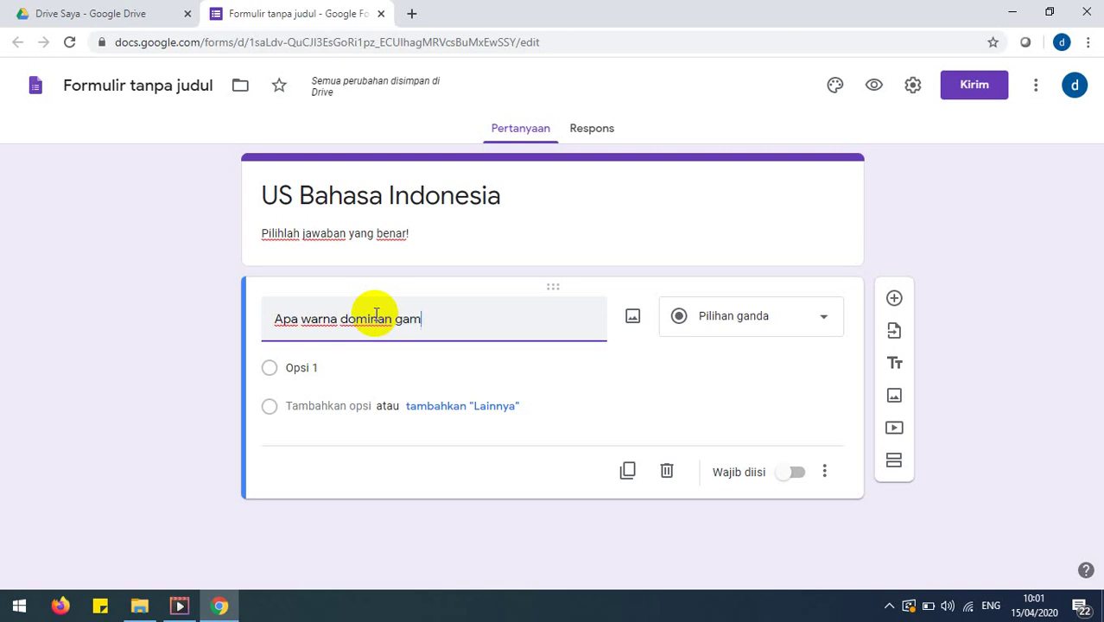
type("bar berikut")
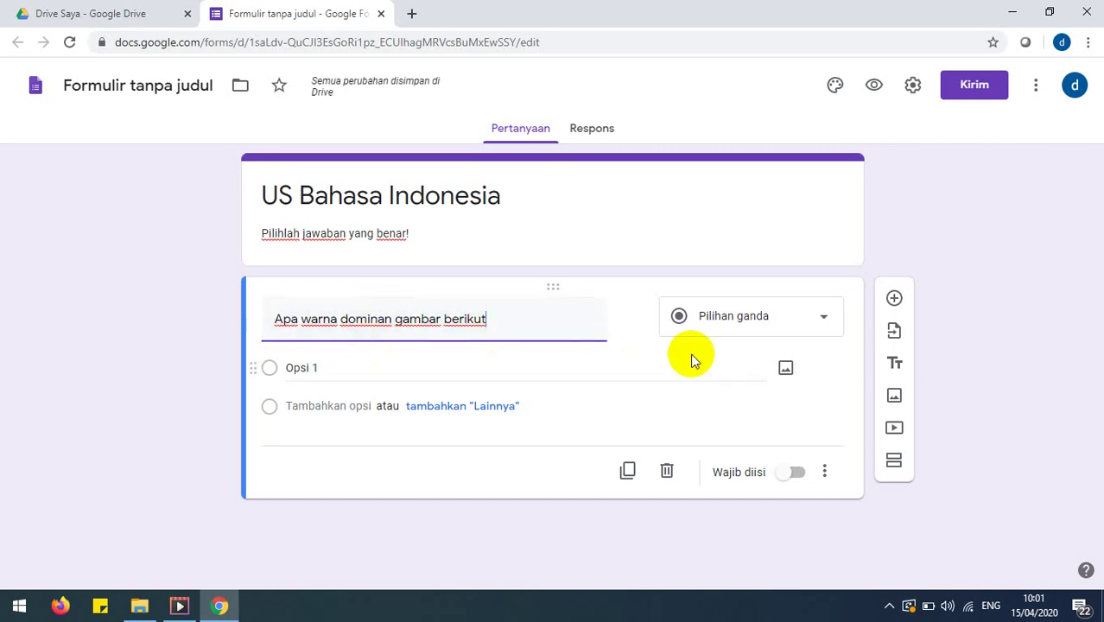
left_click(825, 322)
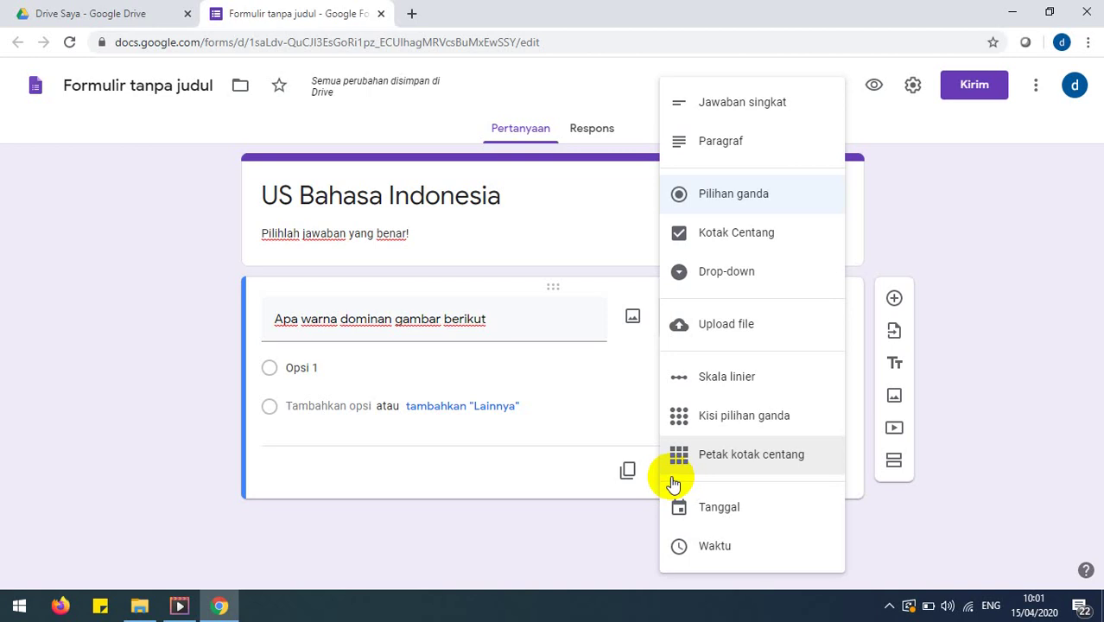
left_click(521, 497)
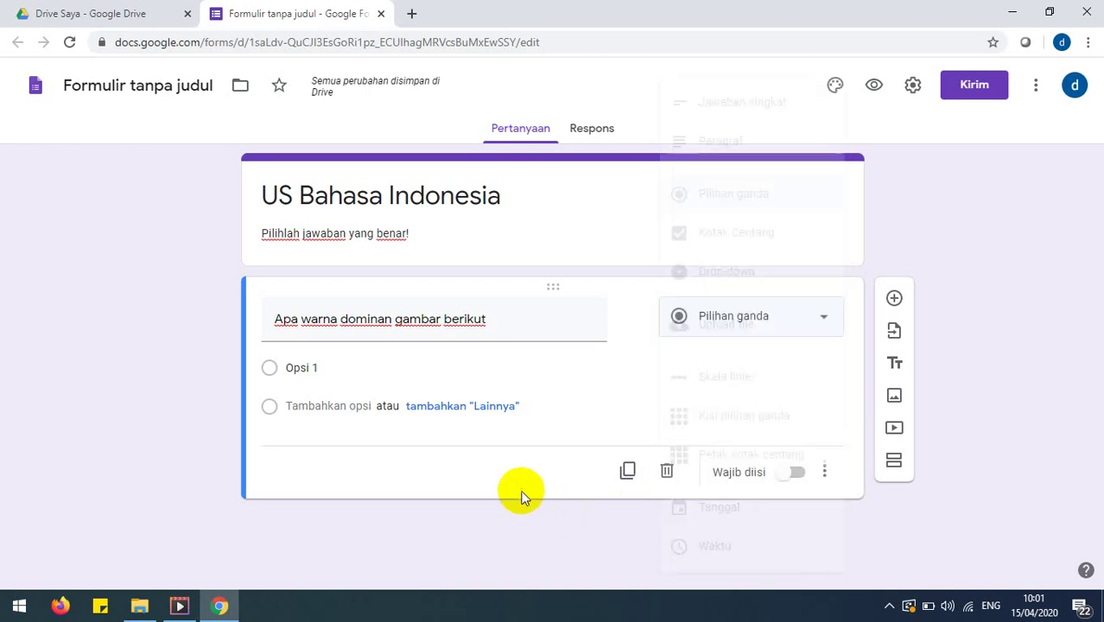
left_click(821, 324)
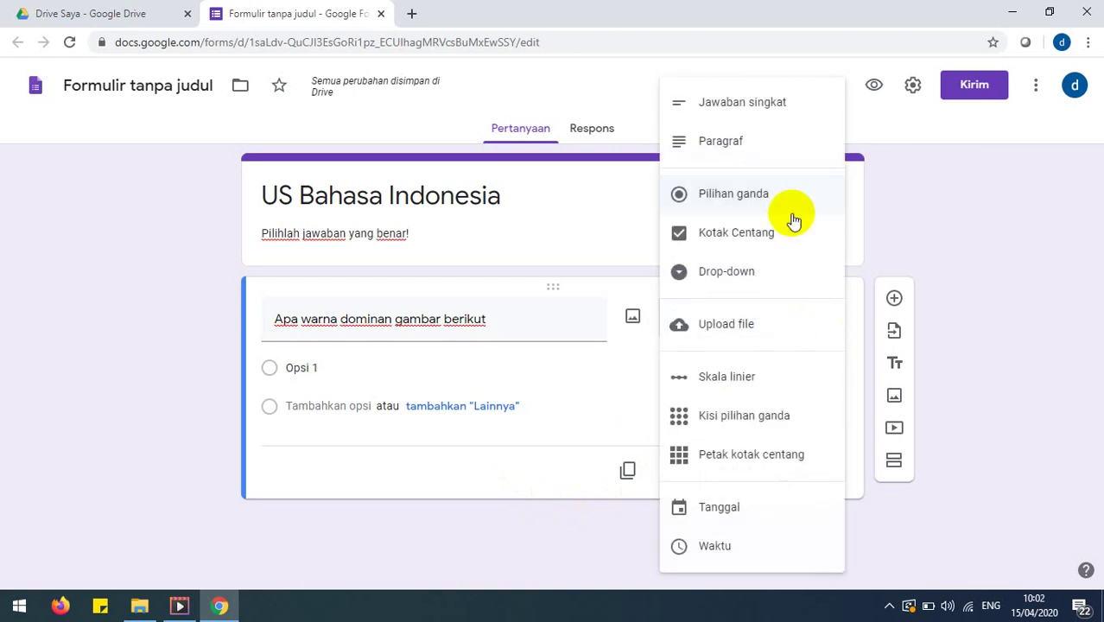
left_click(766, 201)
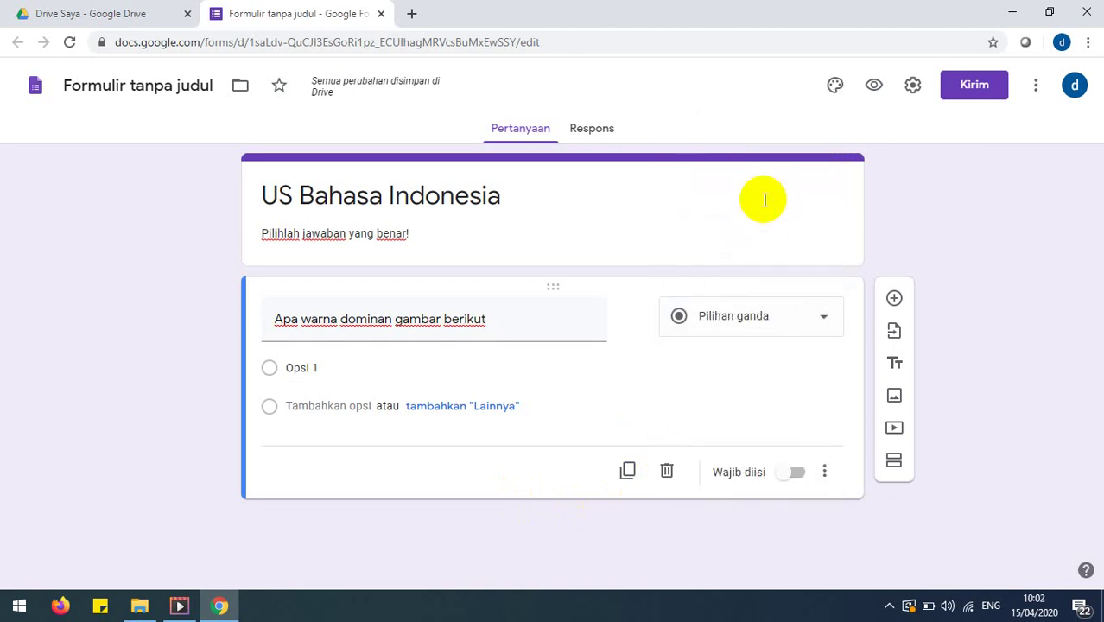
- Set the first two answer choices to Biru and merah
left_click(463, 375)
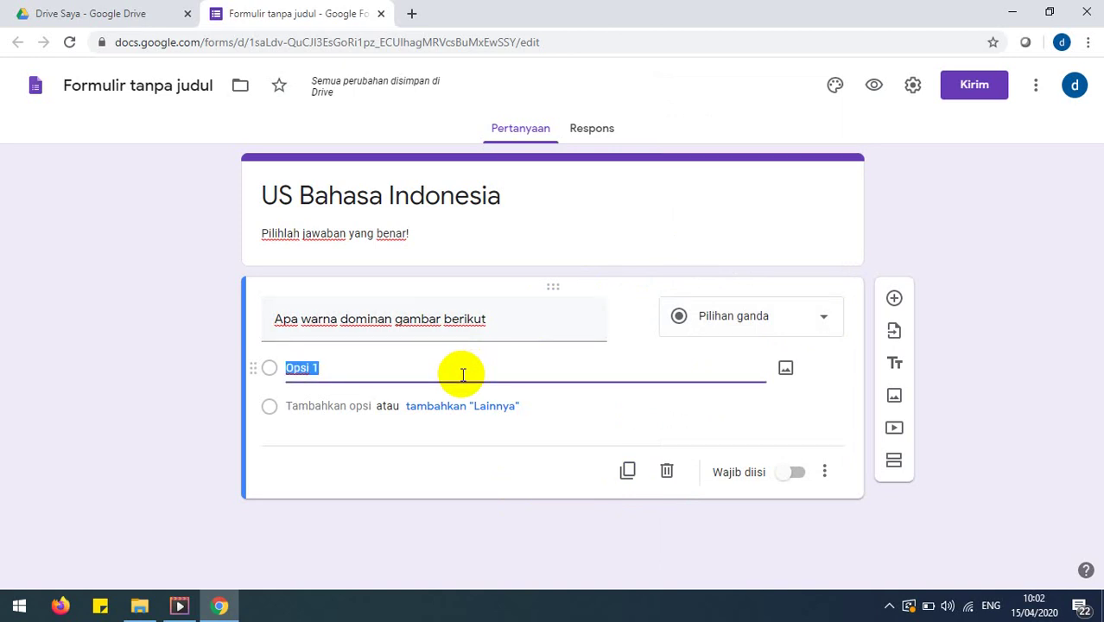
type("Biru")
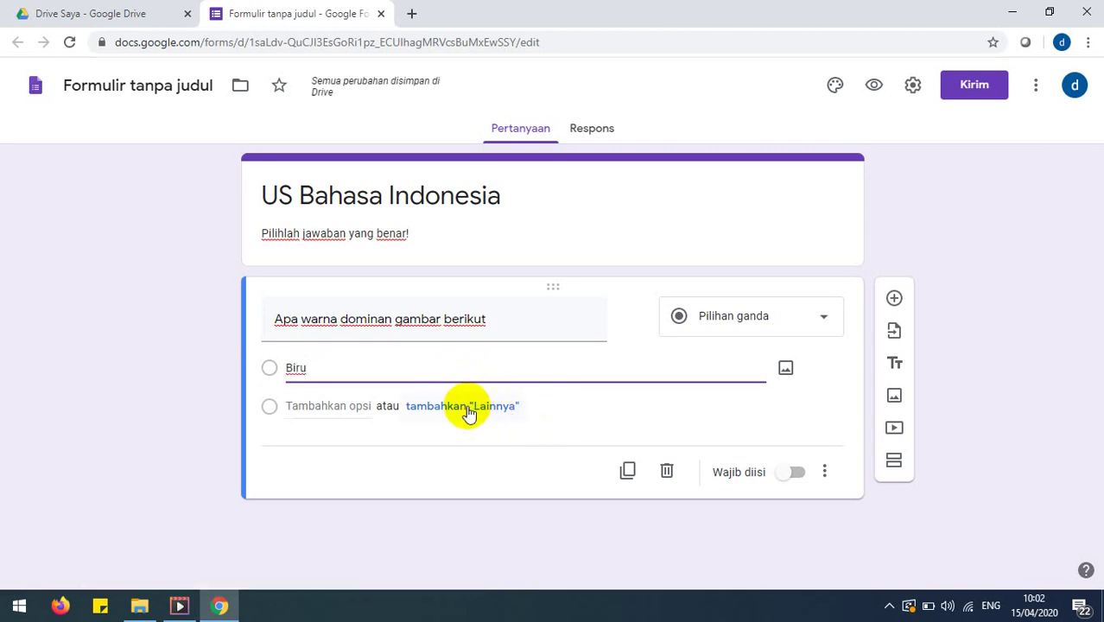
left_click(456, 412)
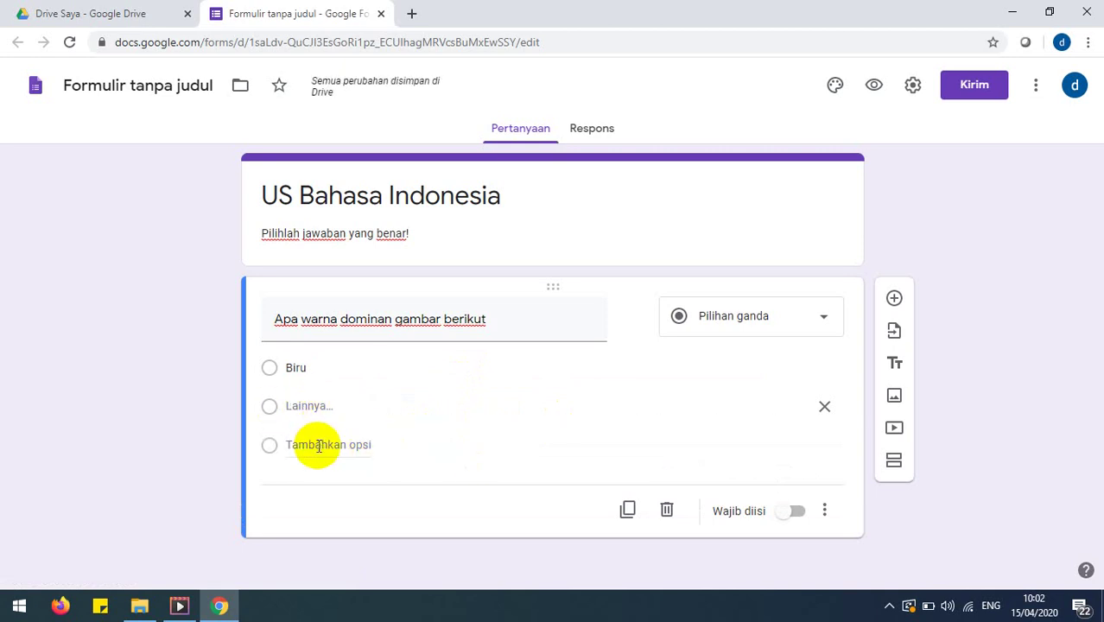
left_click(316, 446)
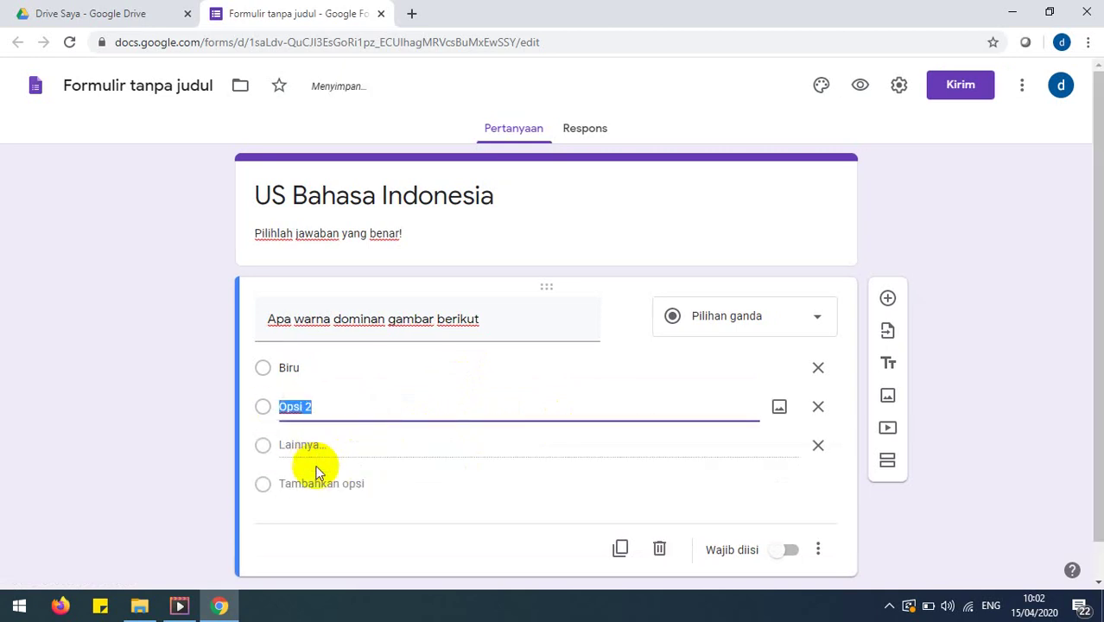
left_click(316, 484)
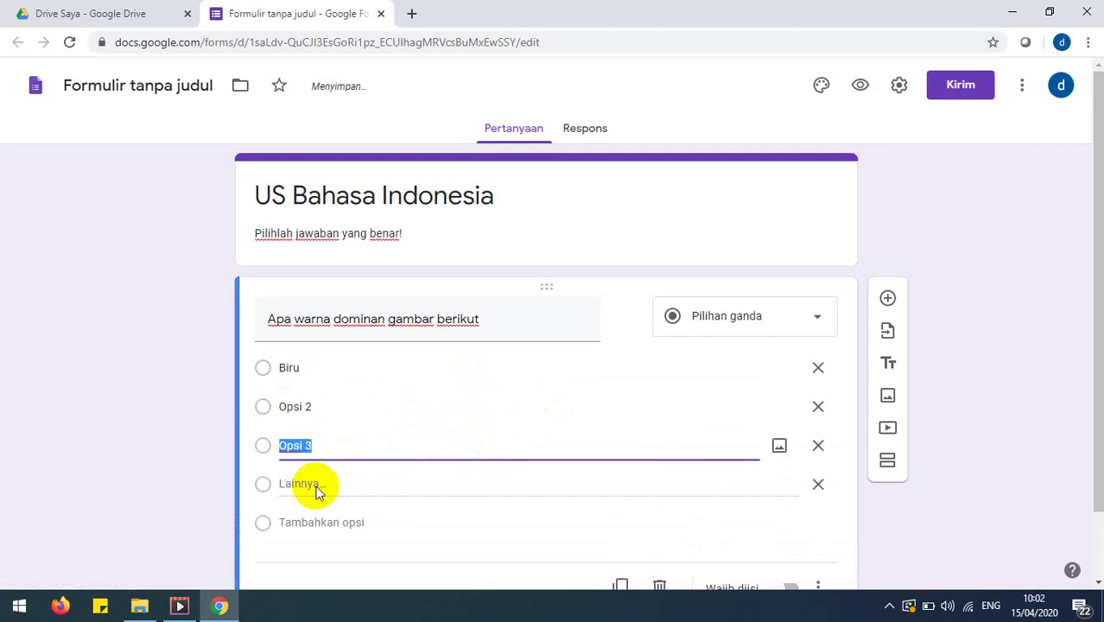
left_click(316, 409)
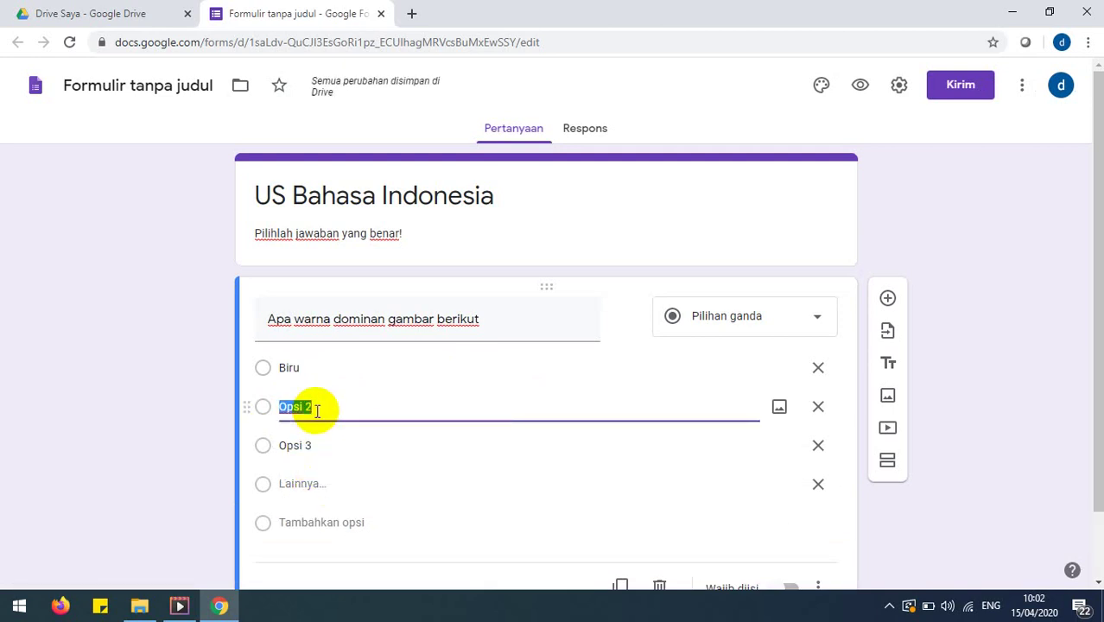
type("merah")
- Add coklat and putih as choices and remove the 'other' option
left_click(303, 447)
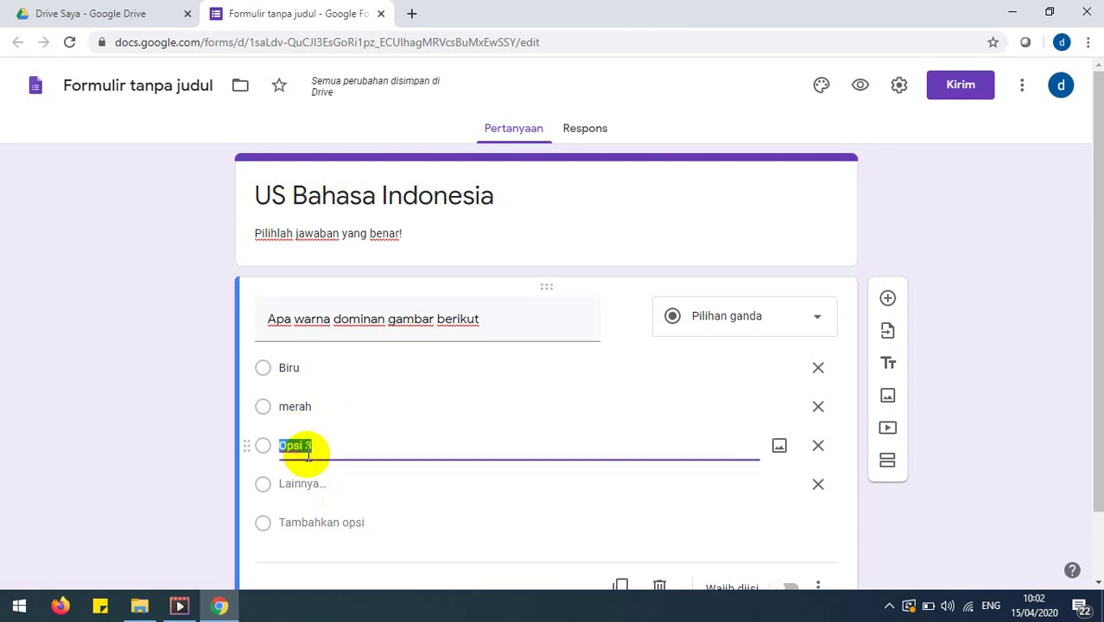
type("coklat")
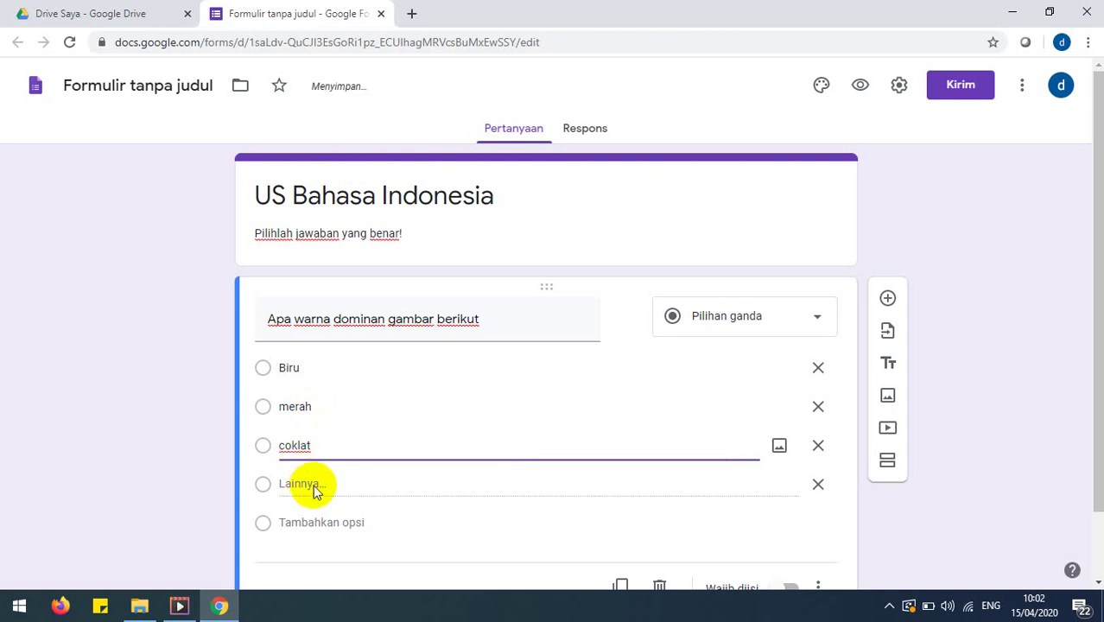
left_click(314, 490)
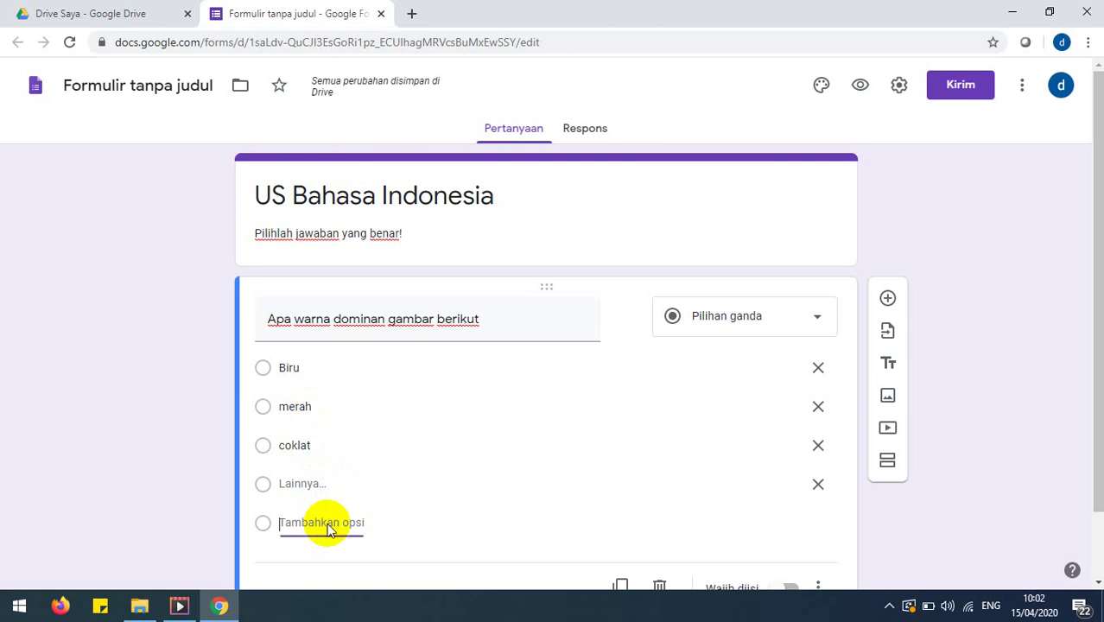
left_click(317, 523)
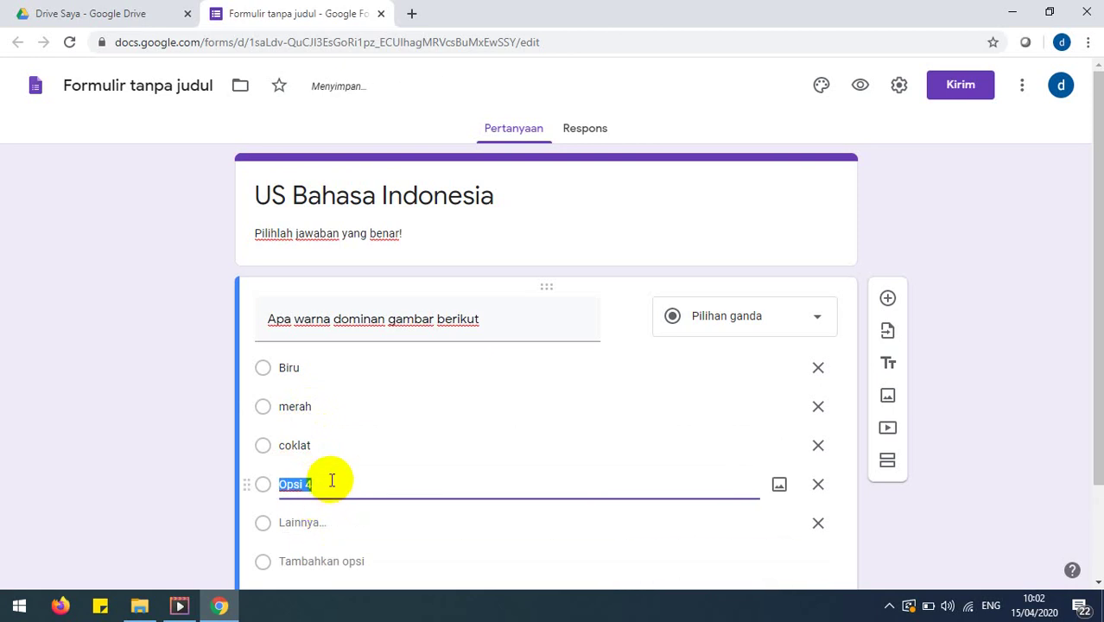
type("putih")
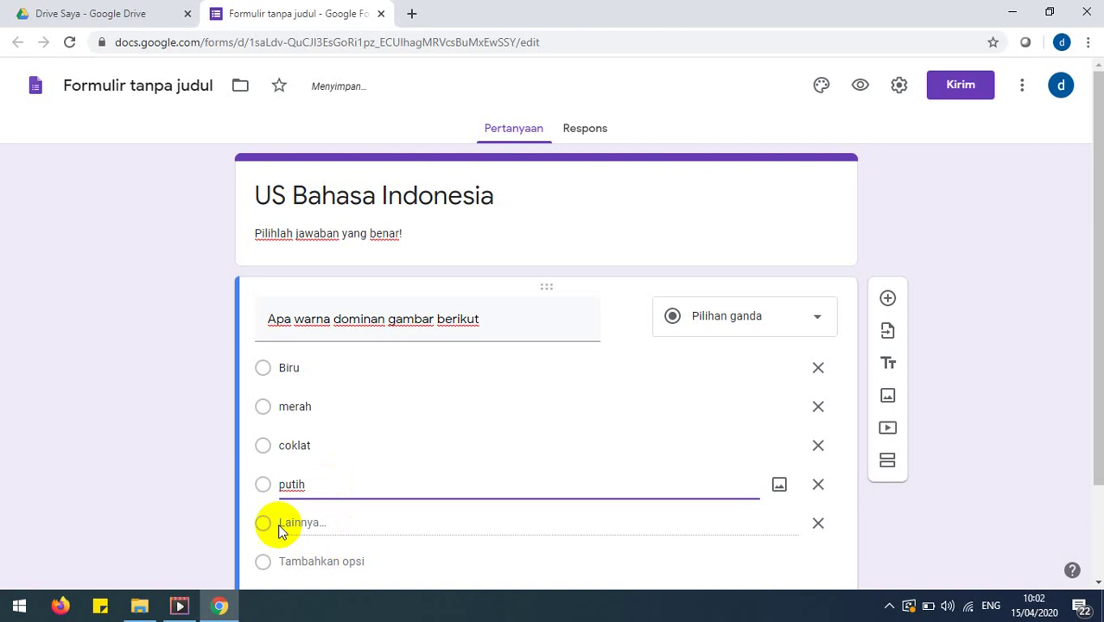
left_click(816, 525)
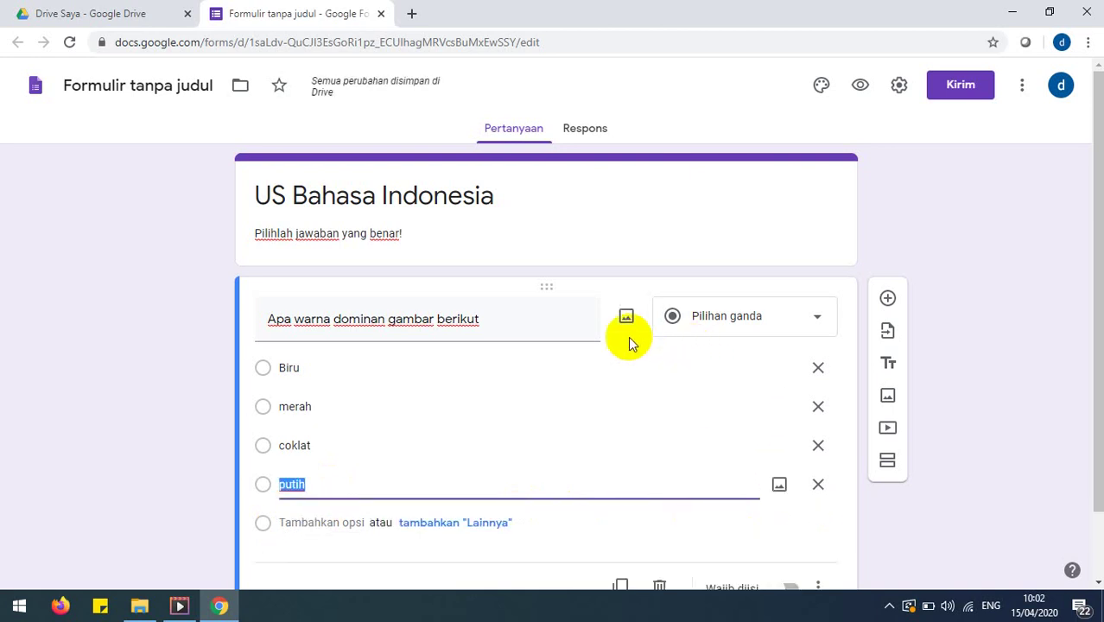
left_click(627, 320)
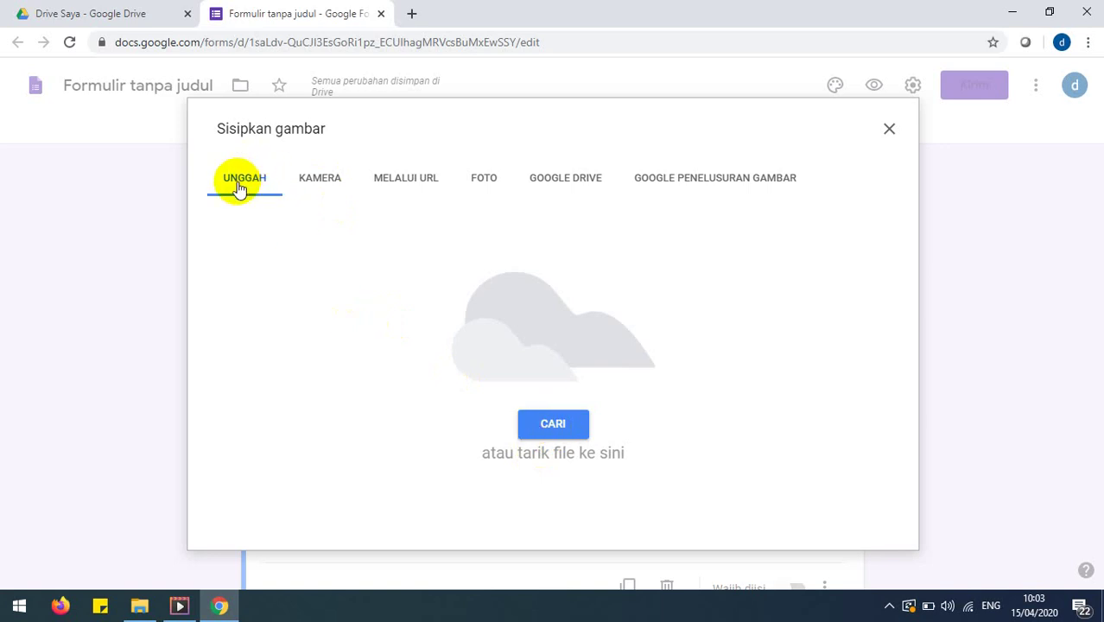
- Upload images3 from Pictures > Blog as the colour question's picture
left_click(318, 186)
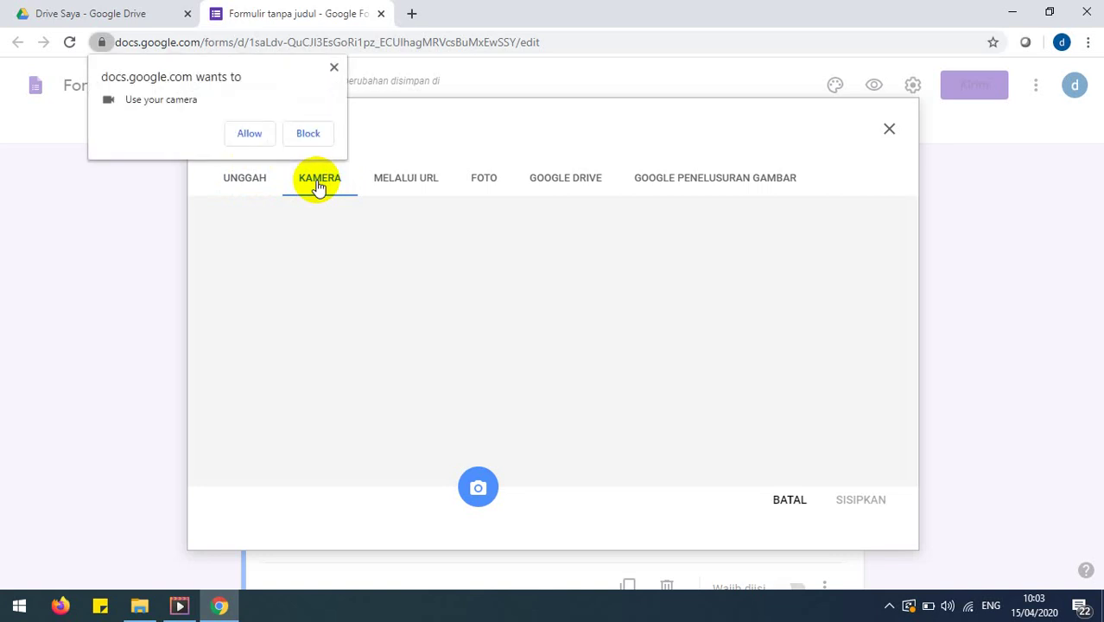
left_click(333, 68)
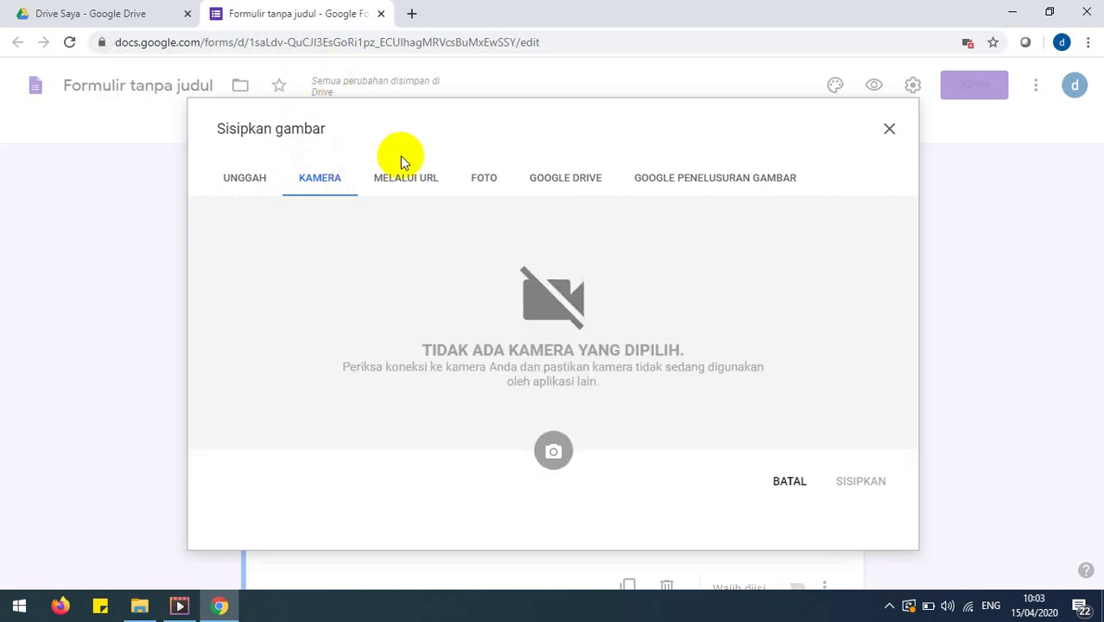
left_click(408, 188)
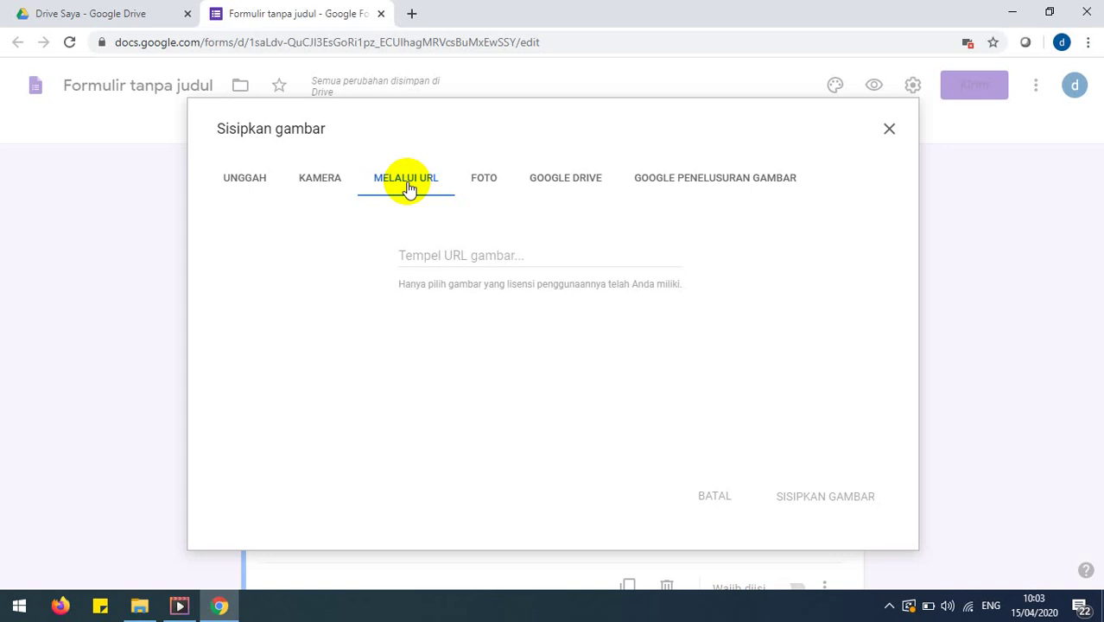
left_click(246, 178)
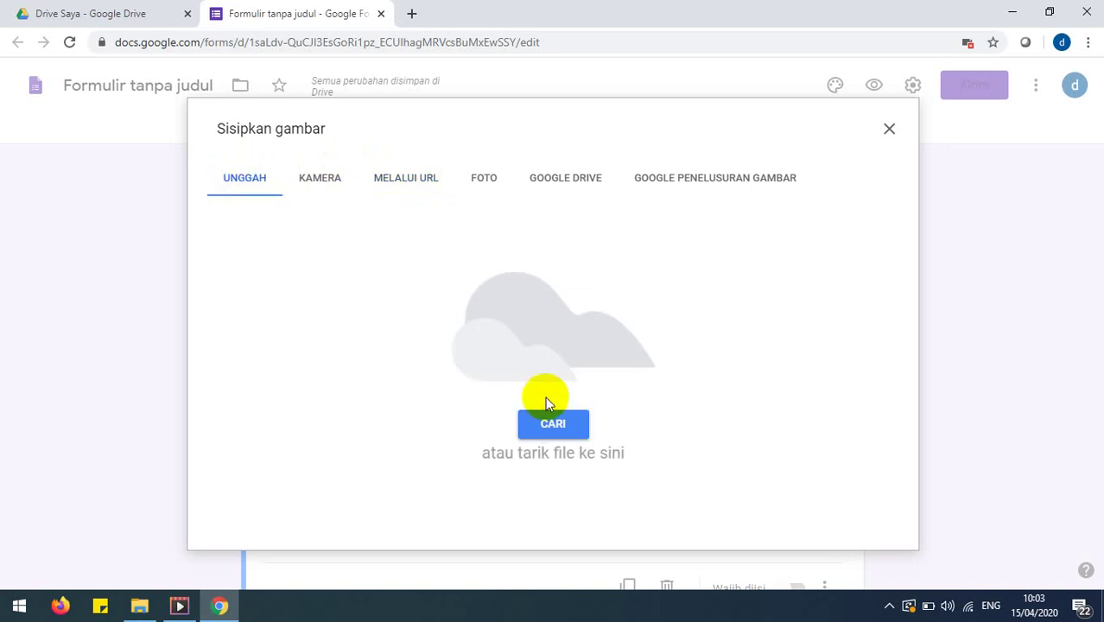
left_click(552, 424)
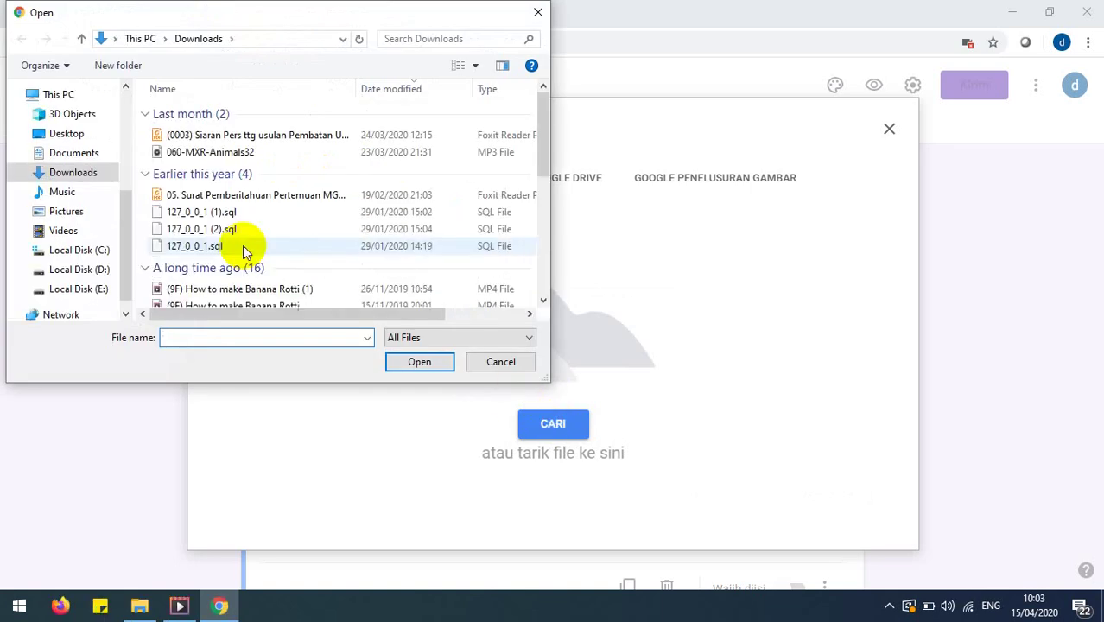
left_click(83, 216)
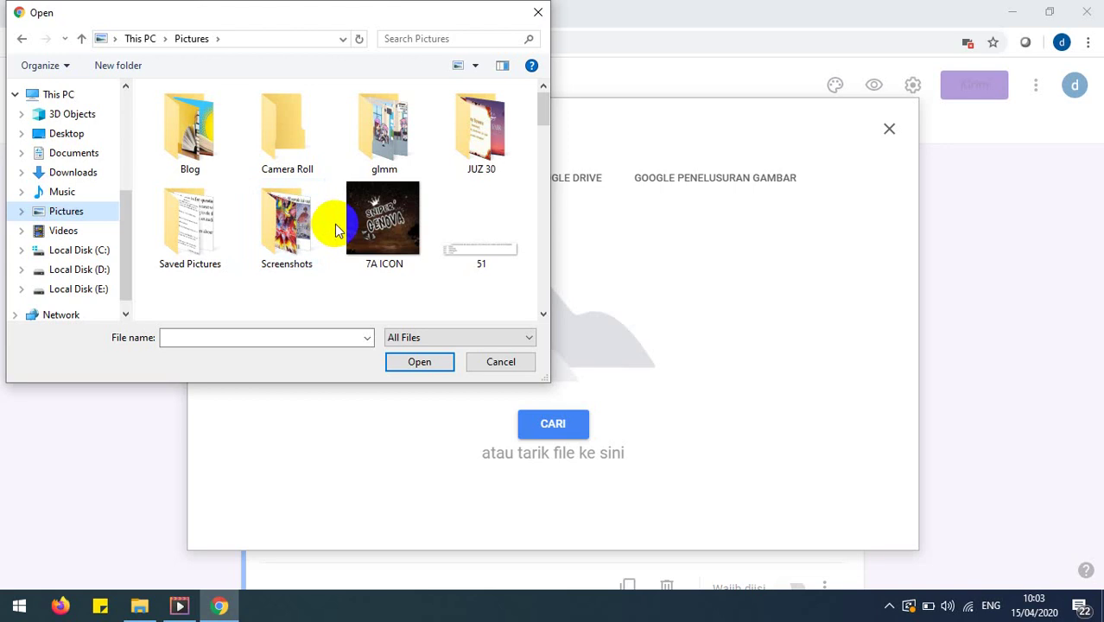
double_click(192, 138)
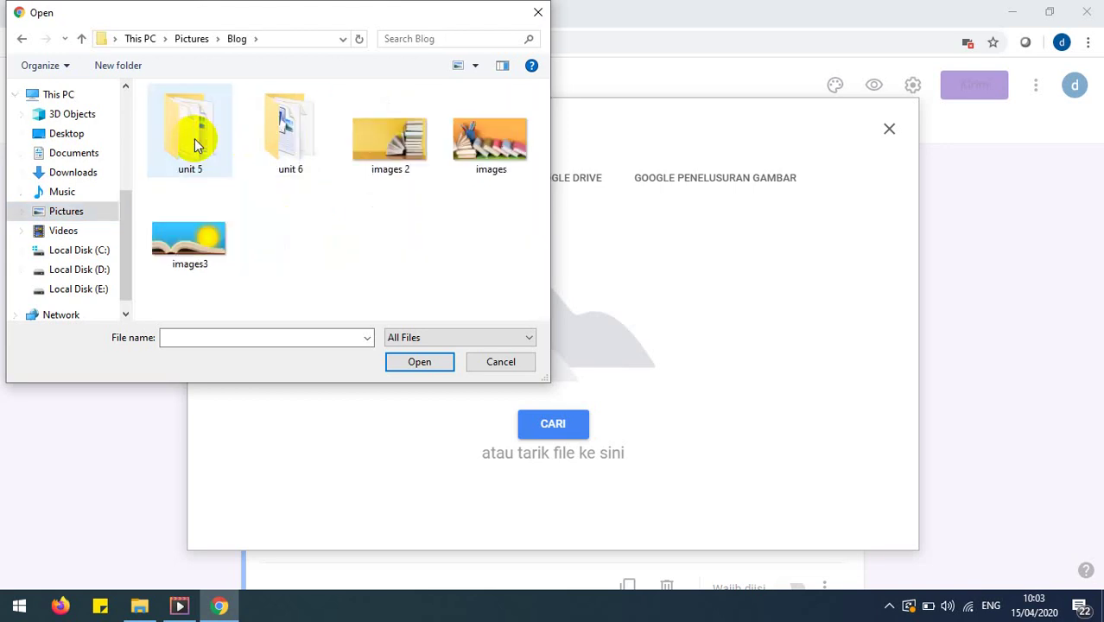
left_click(185, 246)
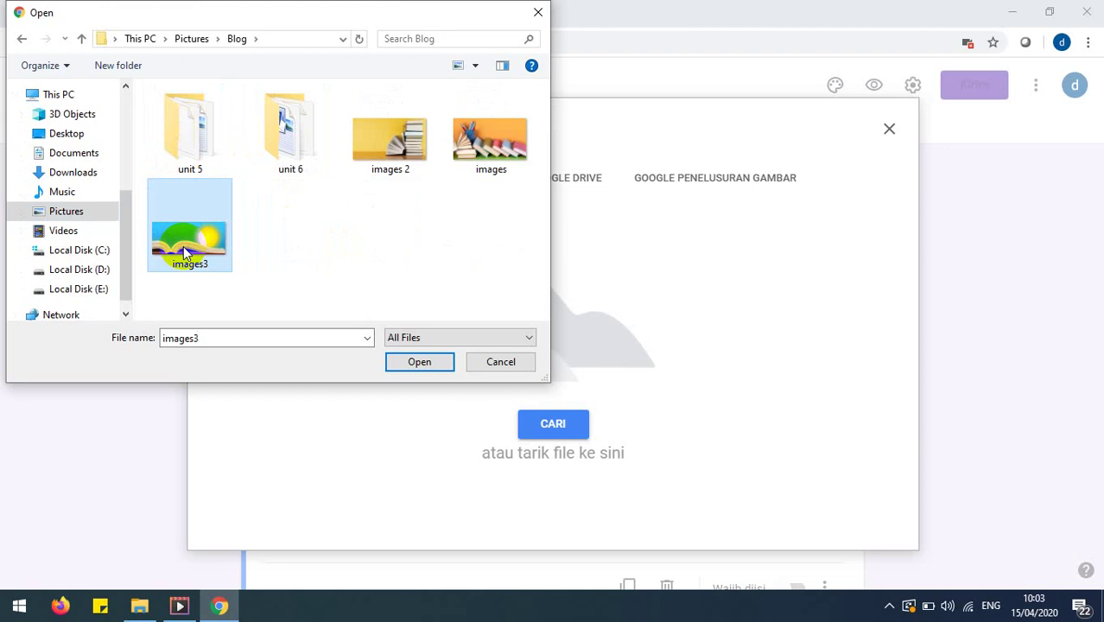
left_click(420, 365)
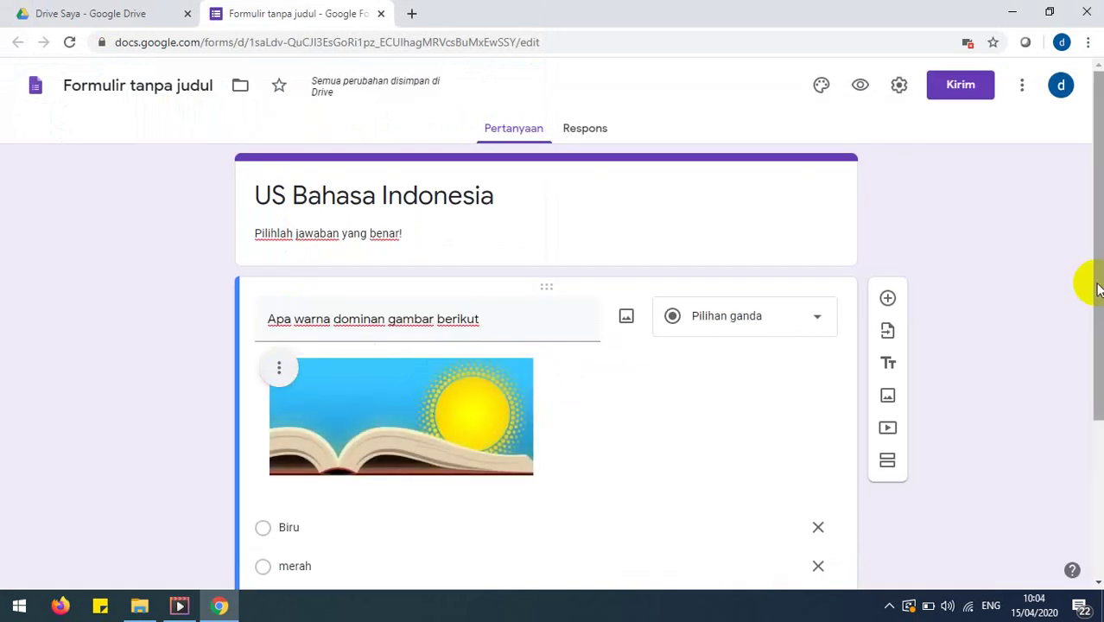
- Switch on Wajib diisi for the colour question
left_click_drag(1092, 278, 1093, 328)
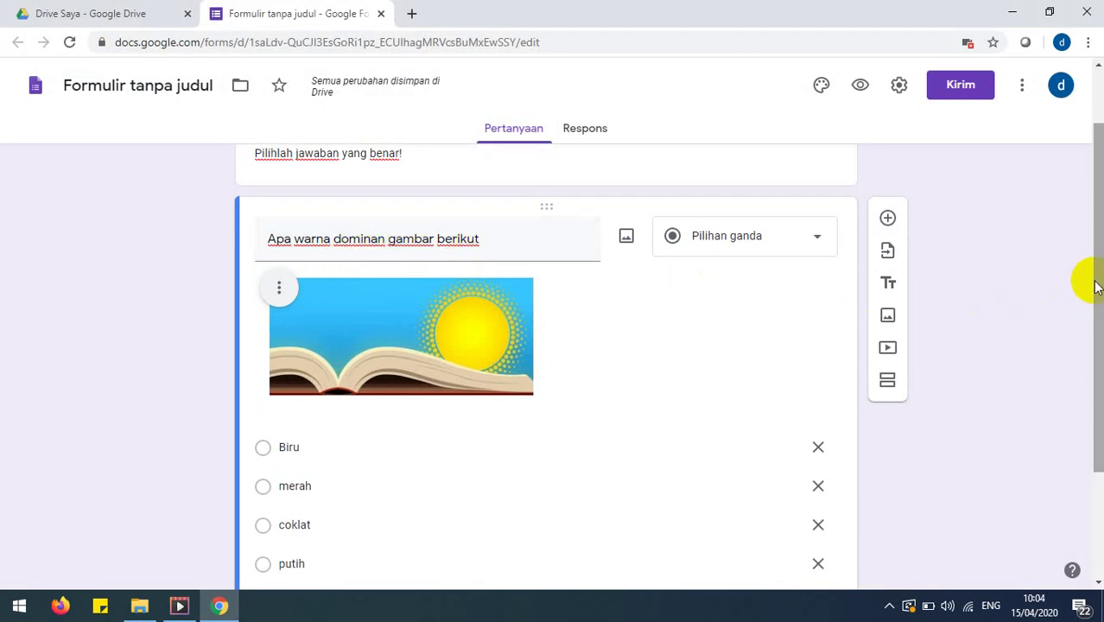
left_click_drag(1092, 278, 1092, 386)
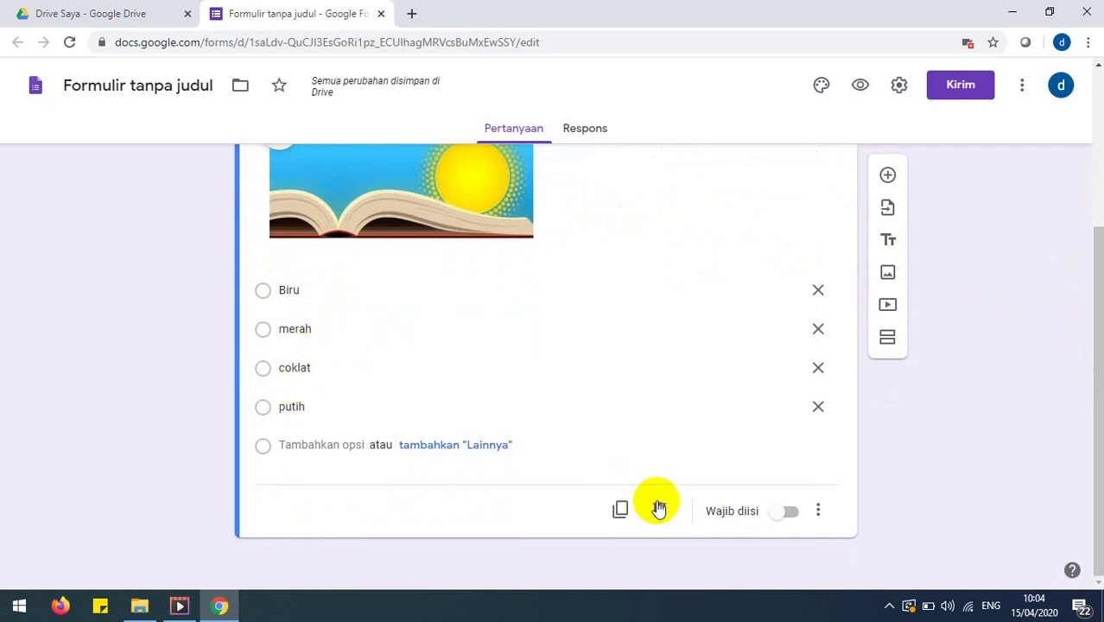
left_click(794, 513)
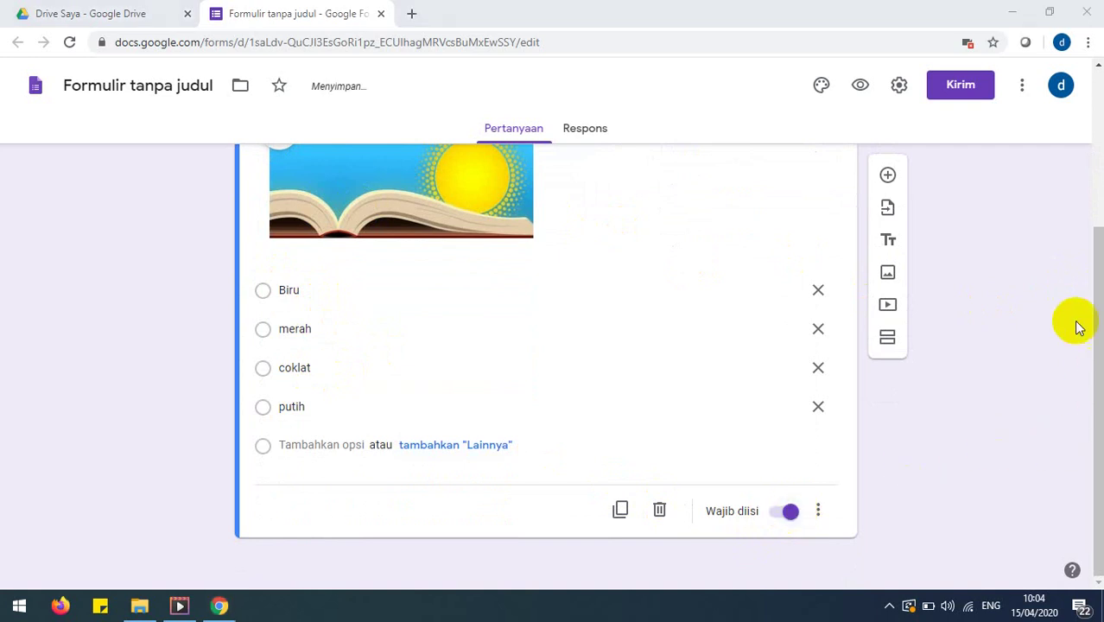
left_click_drag(1091, 341, 1090, 152)
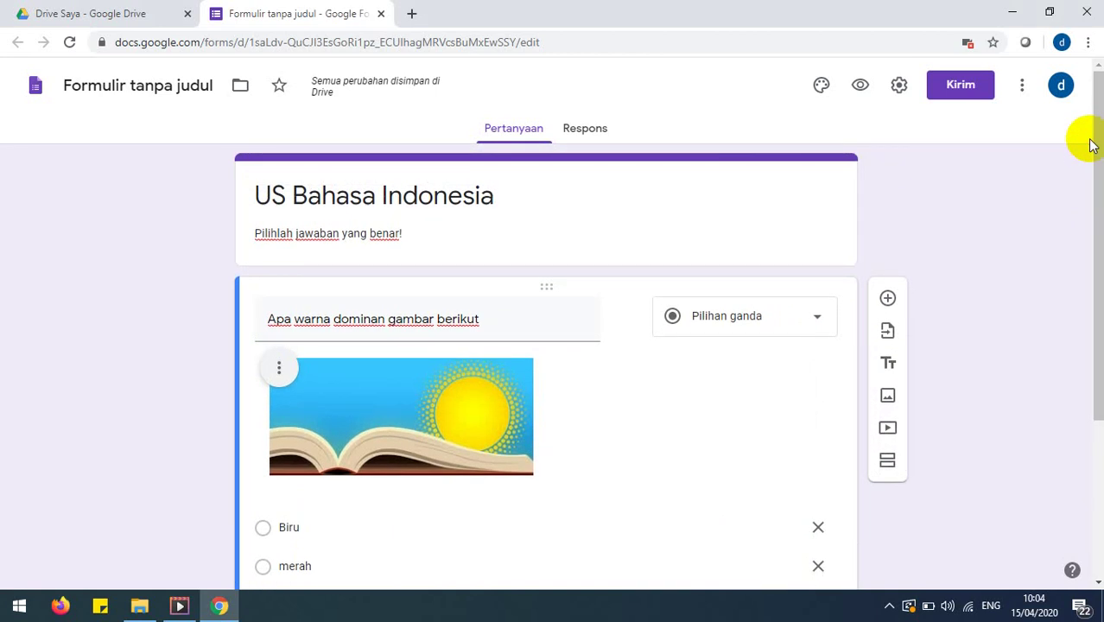
left_click(788, 231)
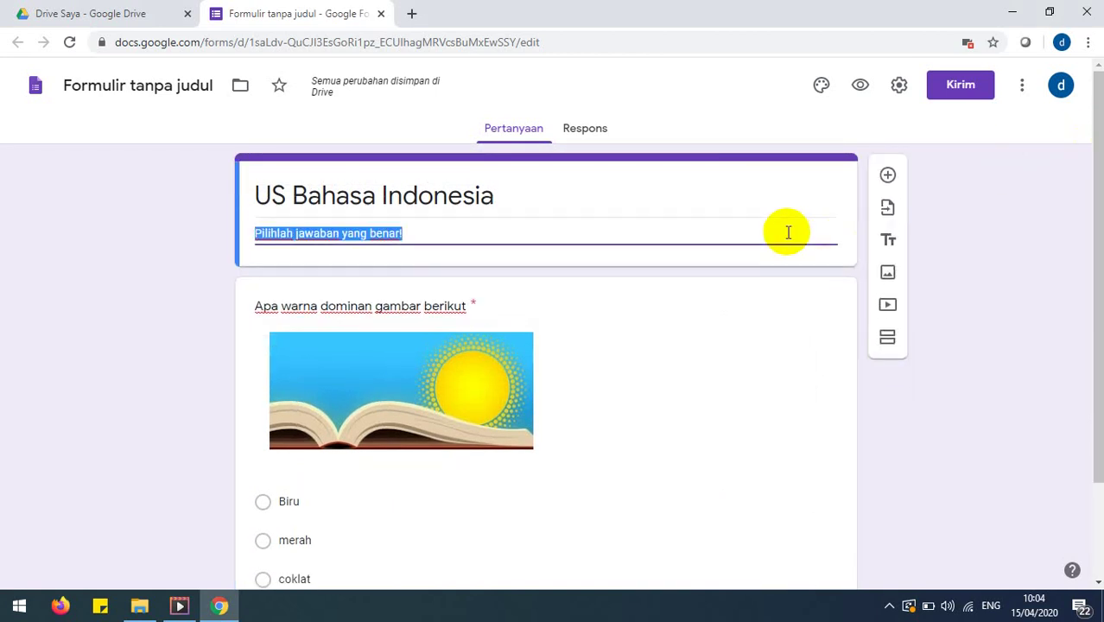
- Add a 'Nama Lengkap:' short-answer question below the header, plus another blank question
left_click(887, 178)
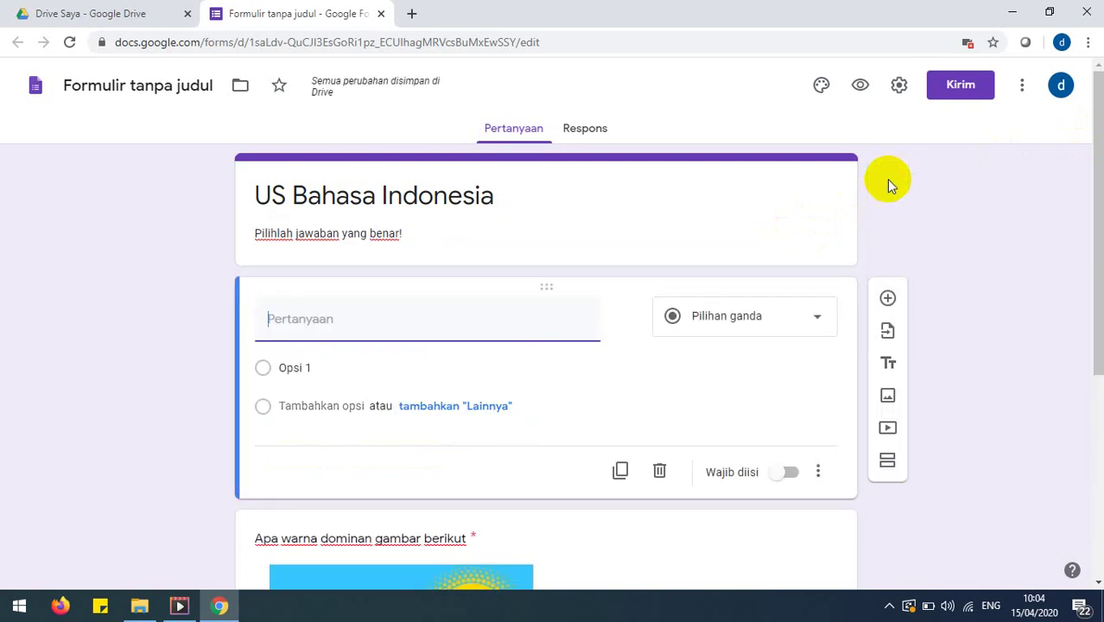
type("Nama")
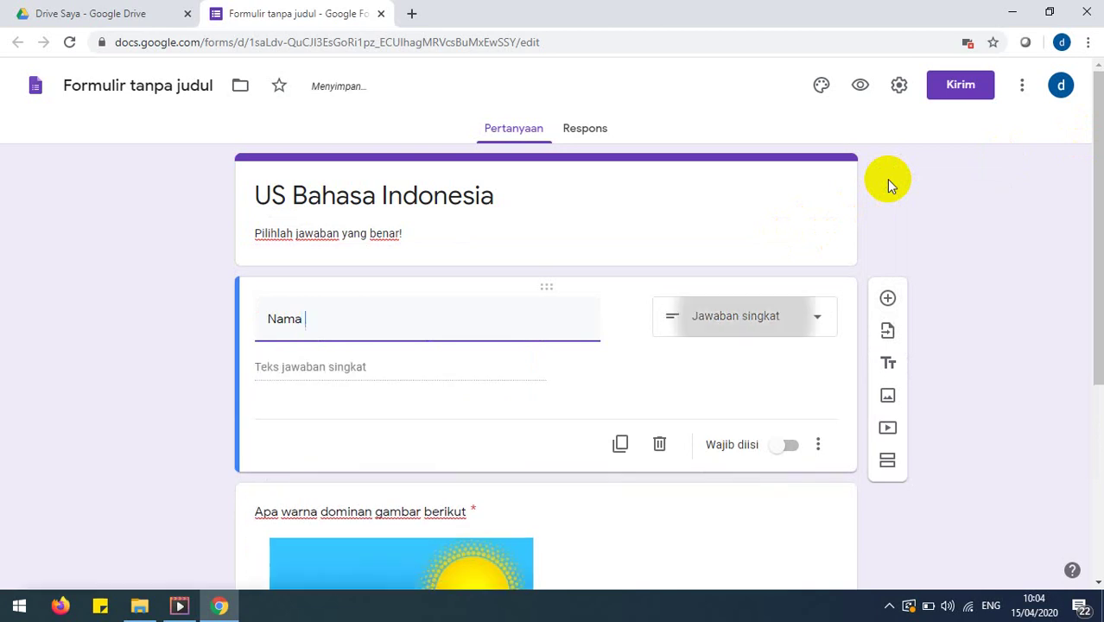
type(" Le")
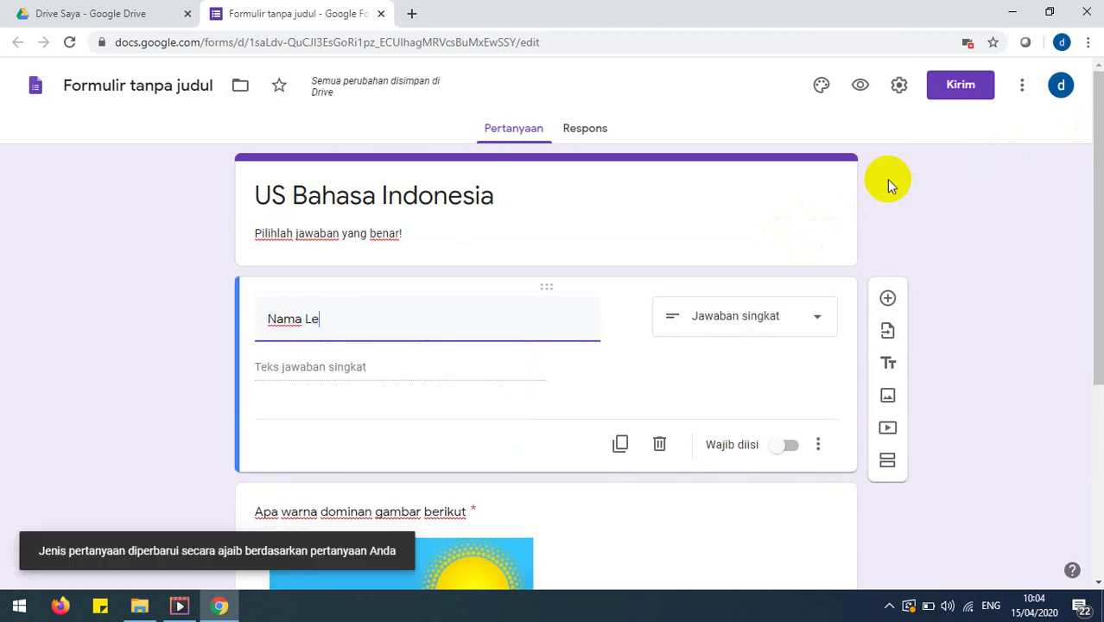
type("ngkap")
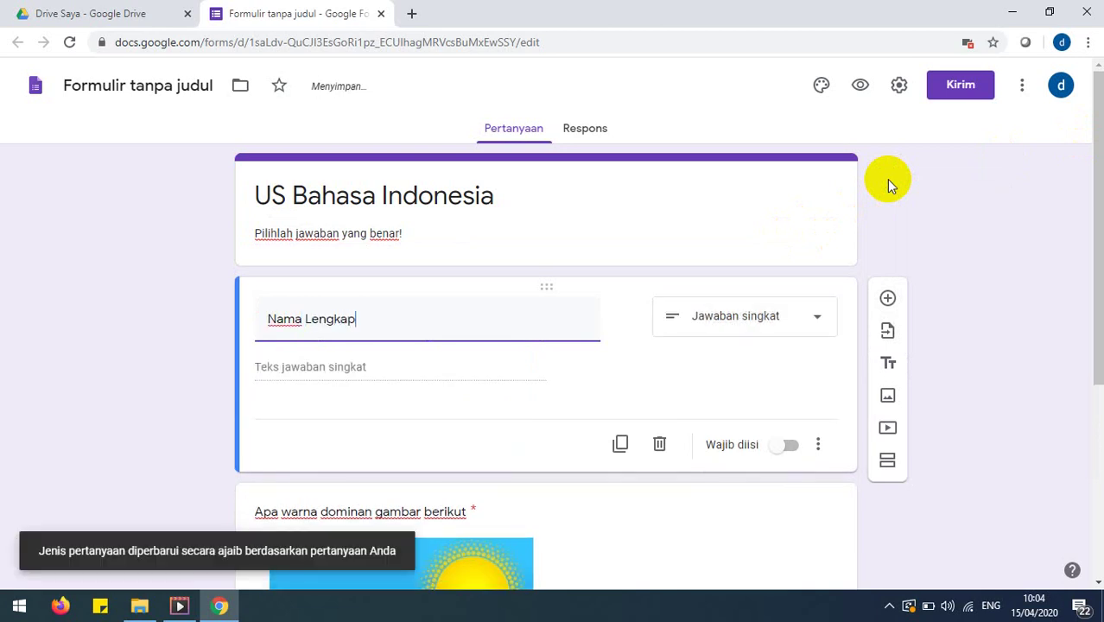
type(":")
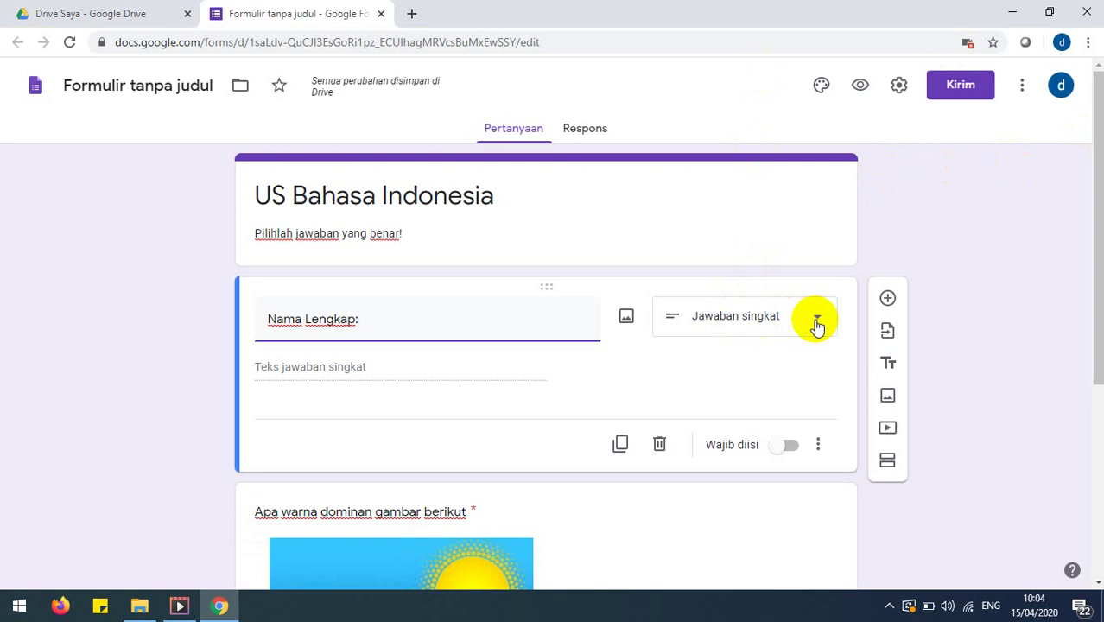
left_click(888, 299)
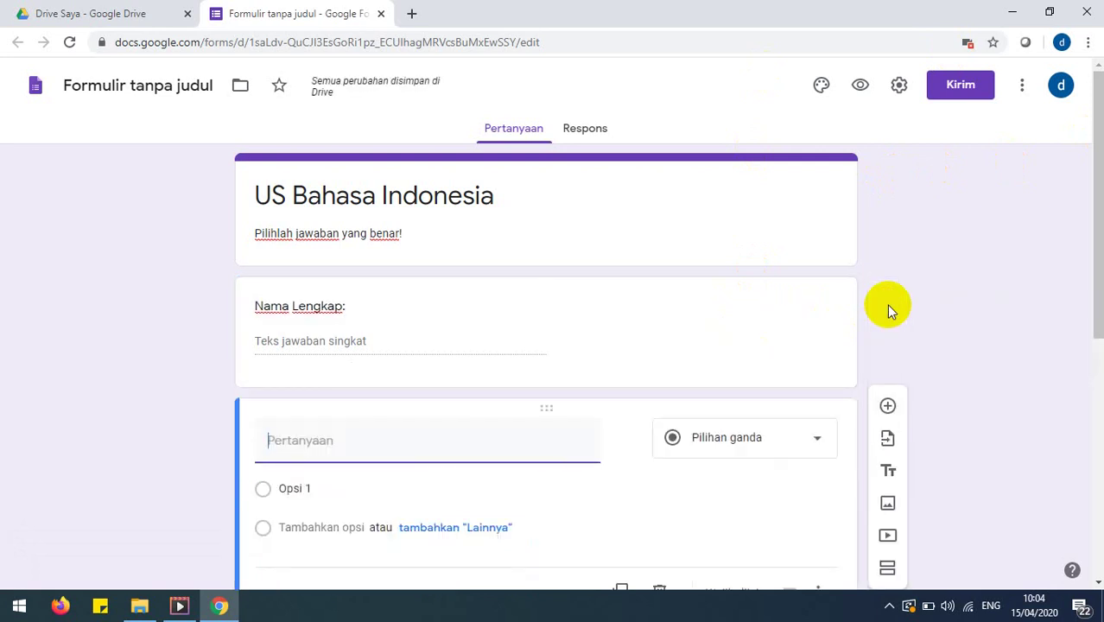
- Title the question after 'Nama Lengkap:' as 'Kels 9:', keeping it multiple choice (Pilihan ganda)
type("Kel")
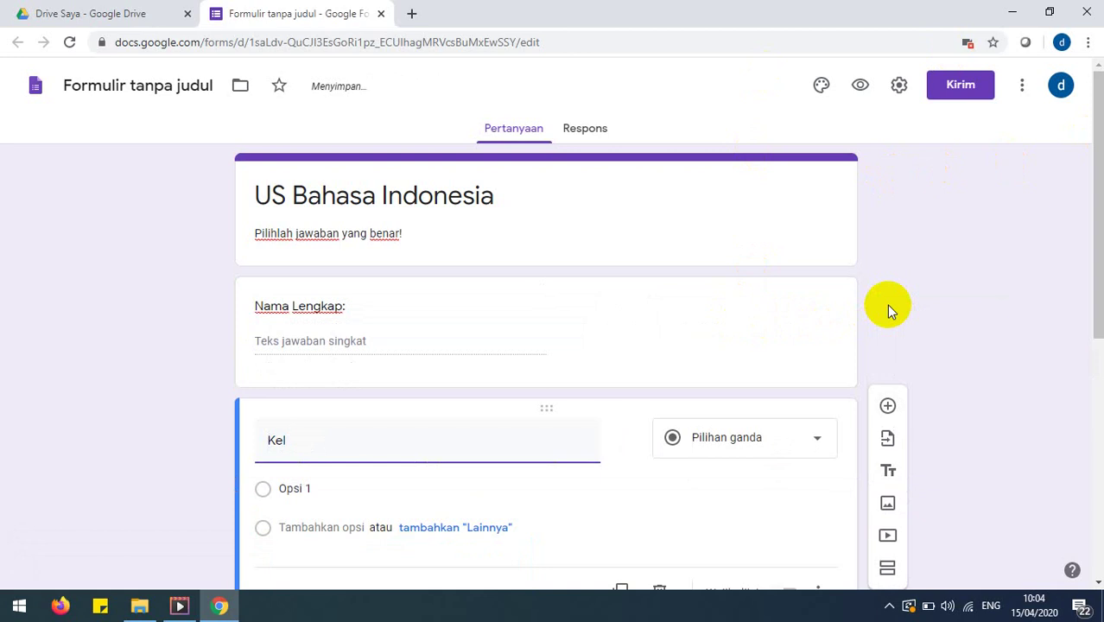
type("S")
key("BackSpace")
key("BackSpace")
type("AS")
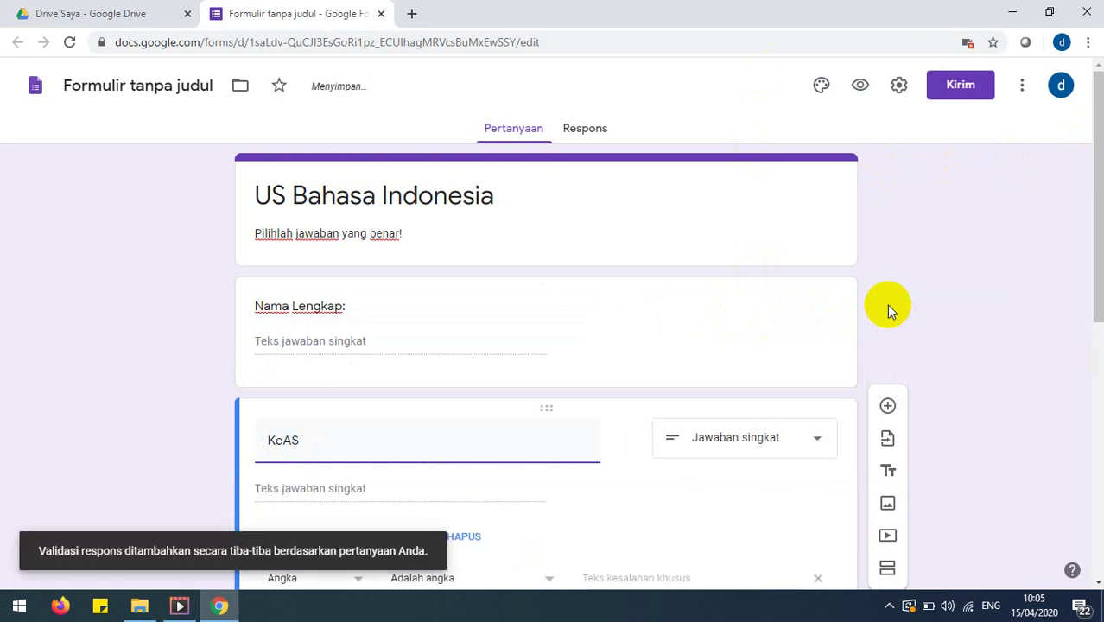
key("BackSpace")
key("BackSpace")
type("LAS")
key("BackSpace")
key("BackSpace")
key("BackSpace")
type("ls")
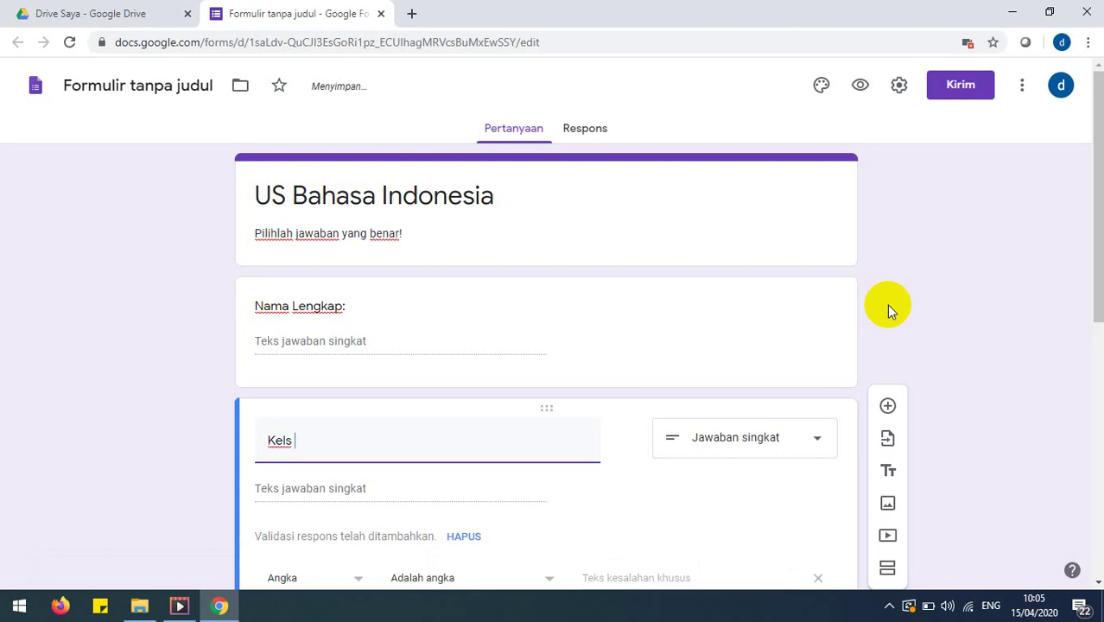
type(" :")
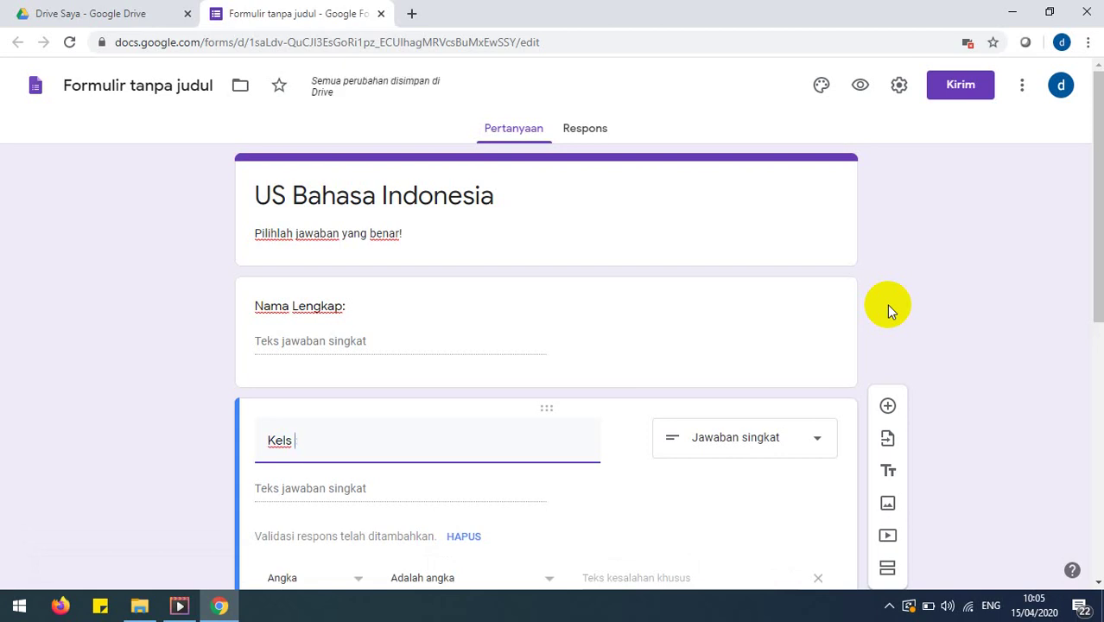
key("BackSpace")
key("BackSpace")
type("9")
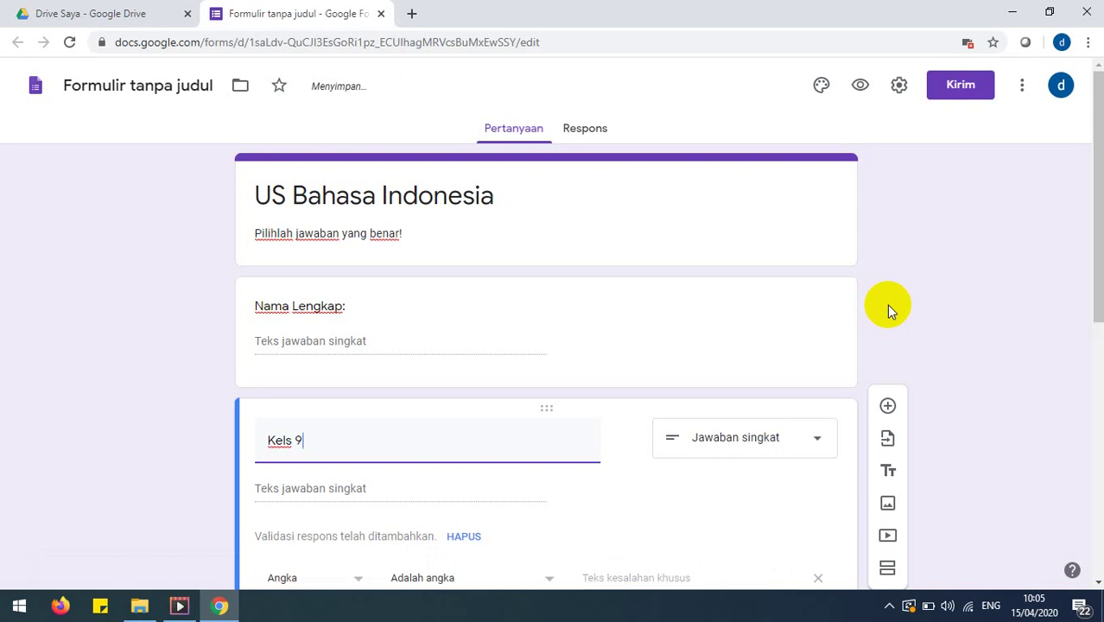
type(":")
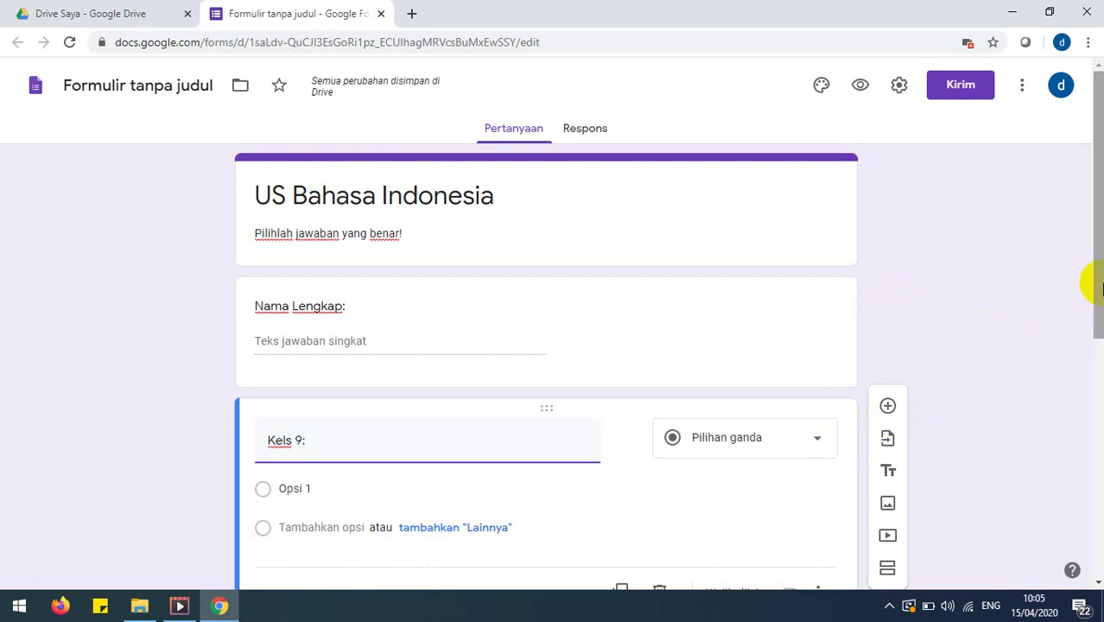
left_click_drag(1098, 289, 1100, 339)
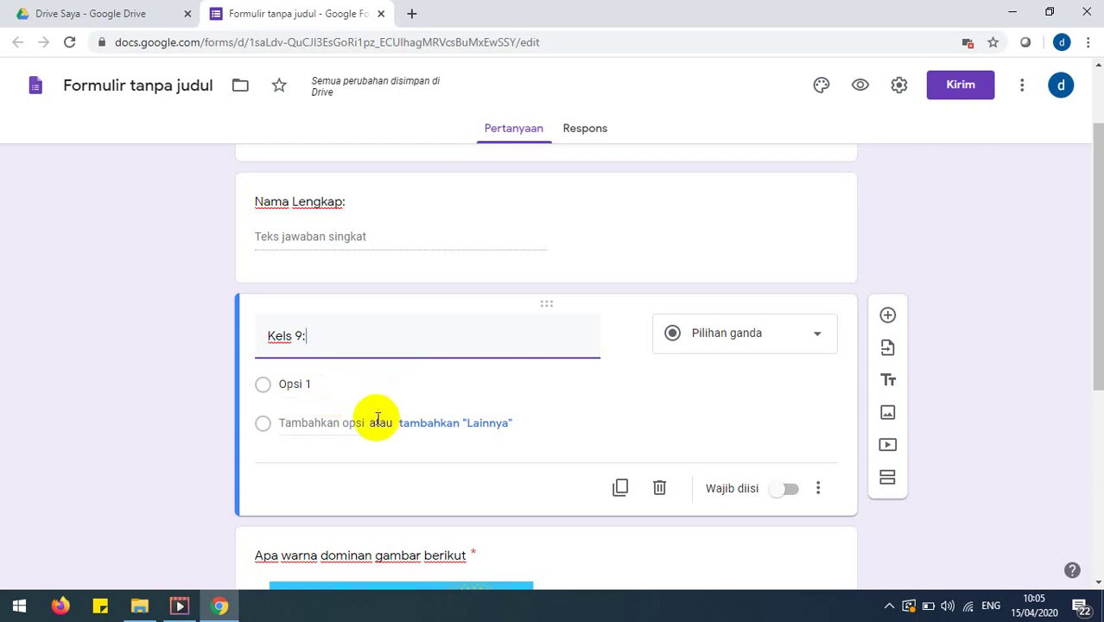
- Rename Opsi 1 to A, add a second option B, and remove the Lainnya row
left_click(414, 423)
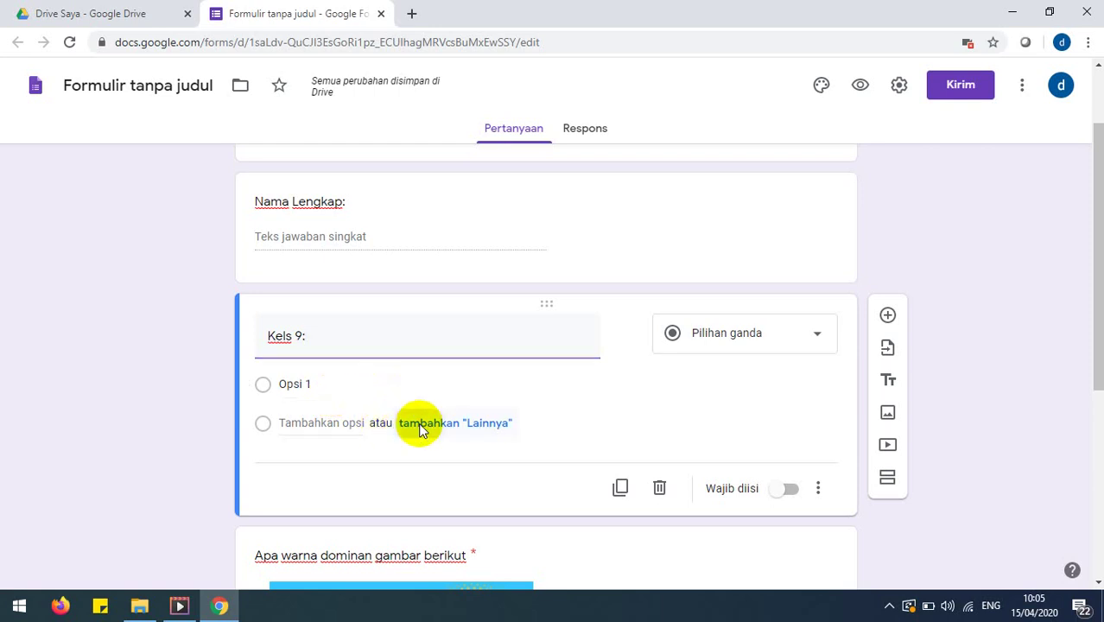
left_click(378, 380)
type("A")
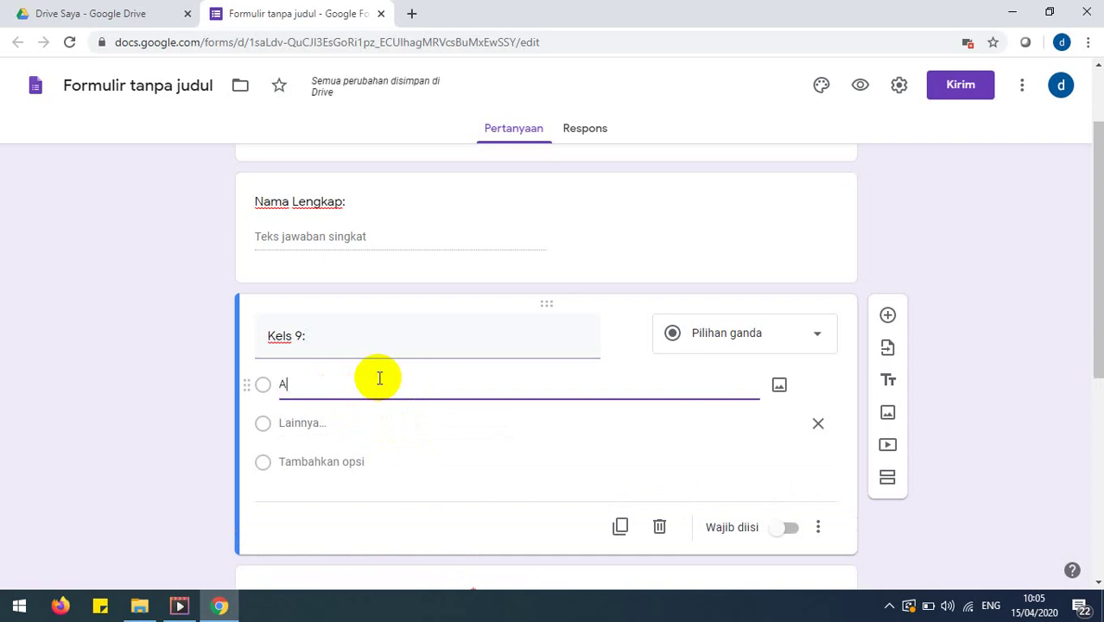
left_click(376, 412)
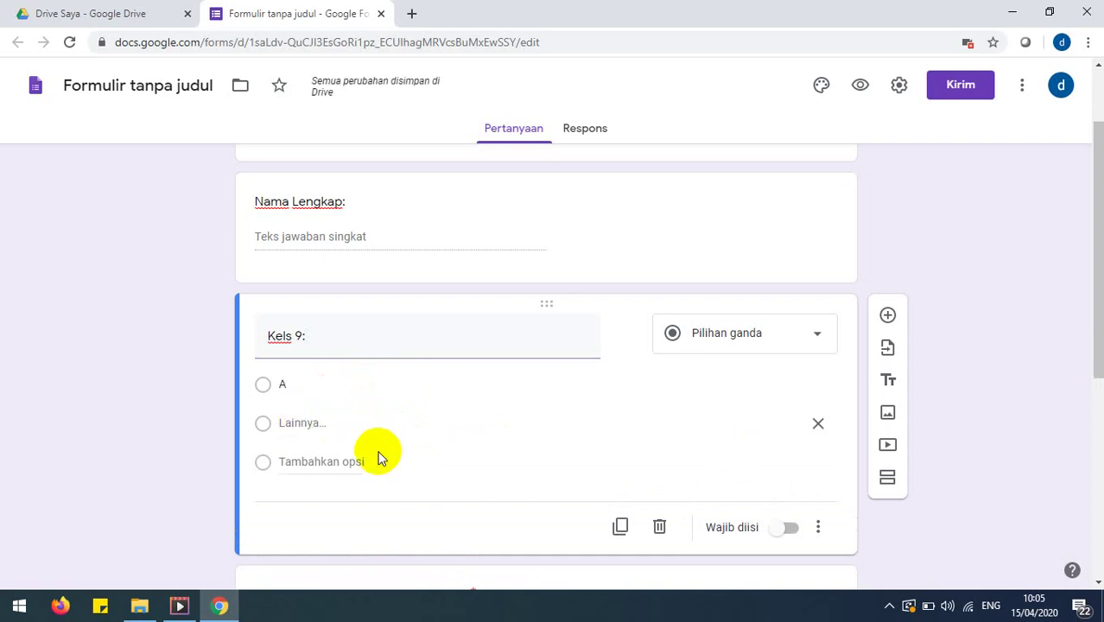
left_click(350, 461)
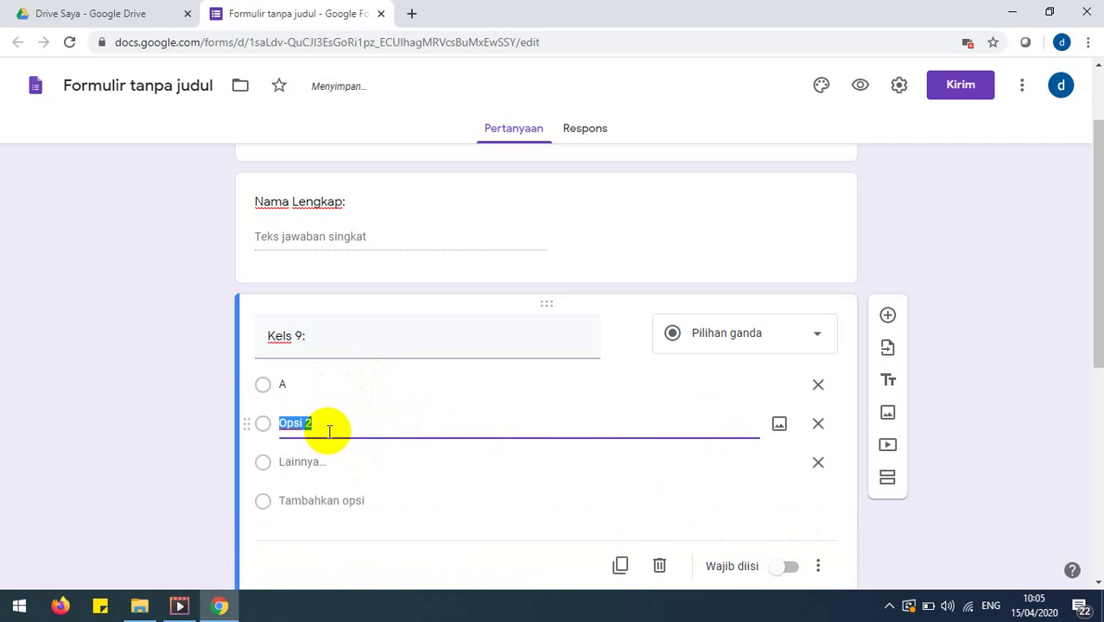
type("B")
left_click(818, 467)
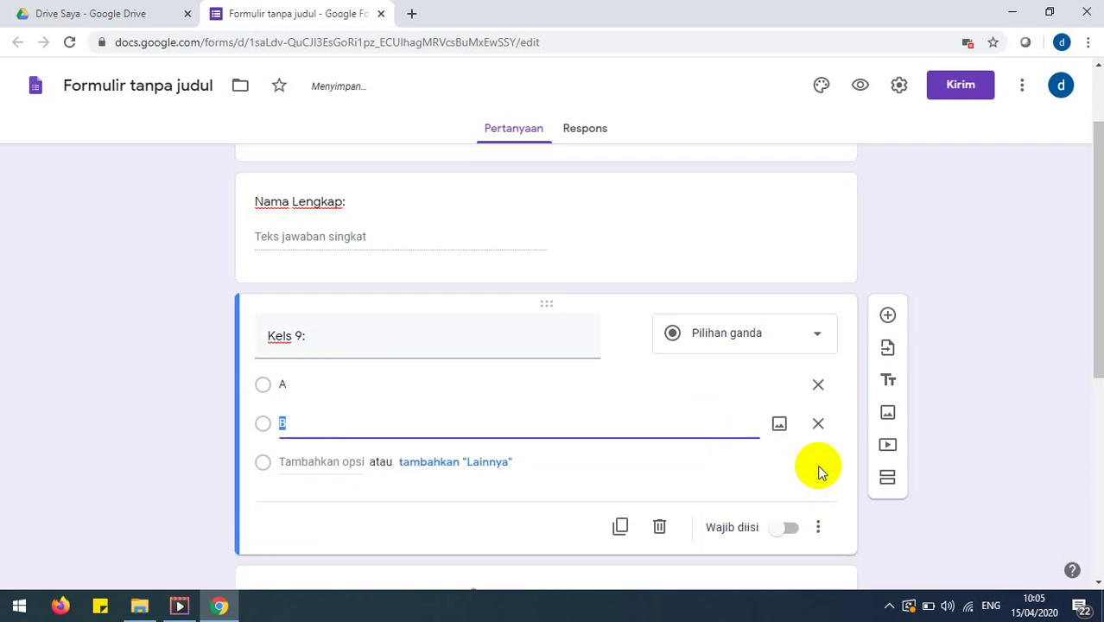
left_click(769, 476)
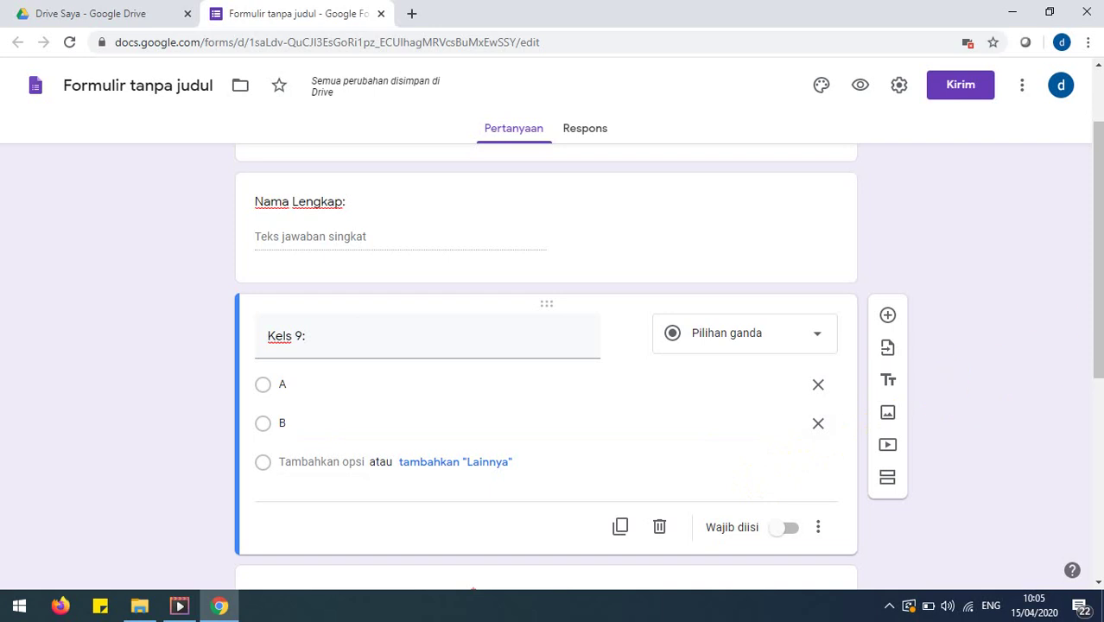
left_click_drag(1096, 327, 1093, 369)
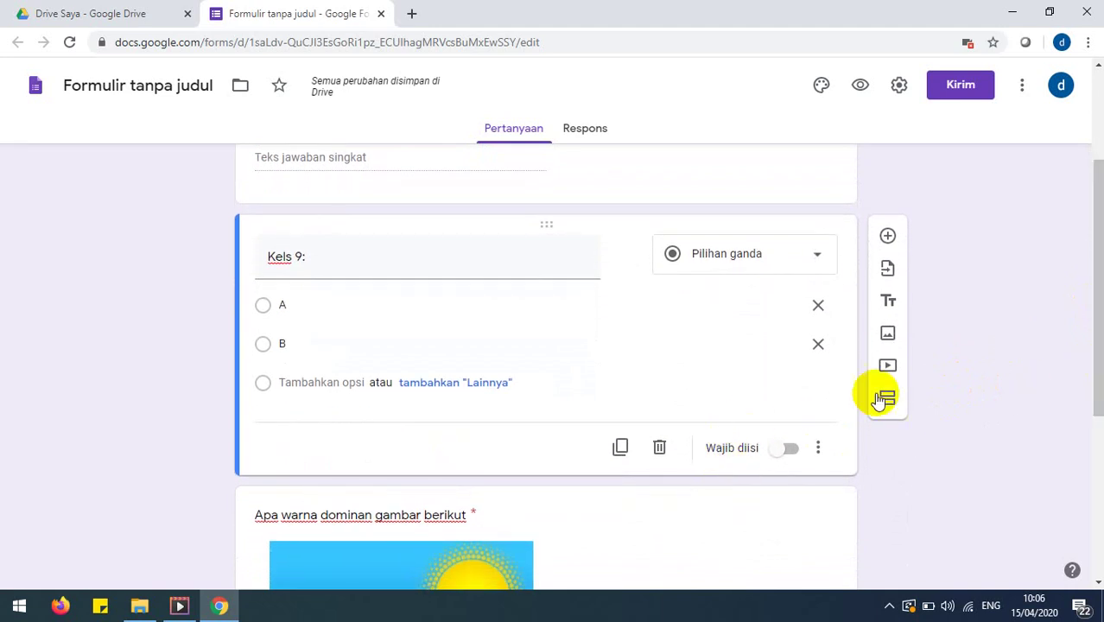
left_click_drag(1094, 370, 1086, 253)
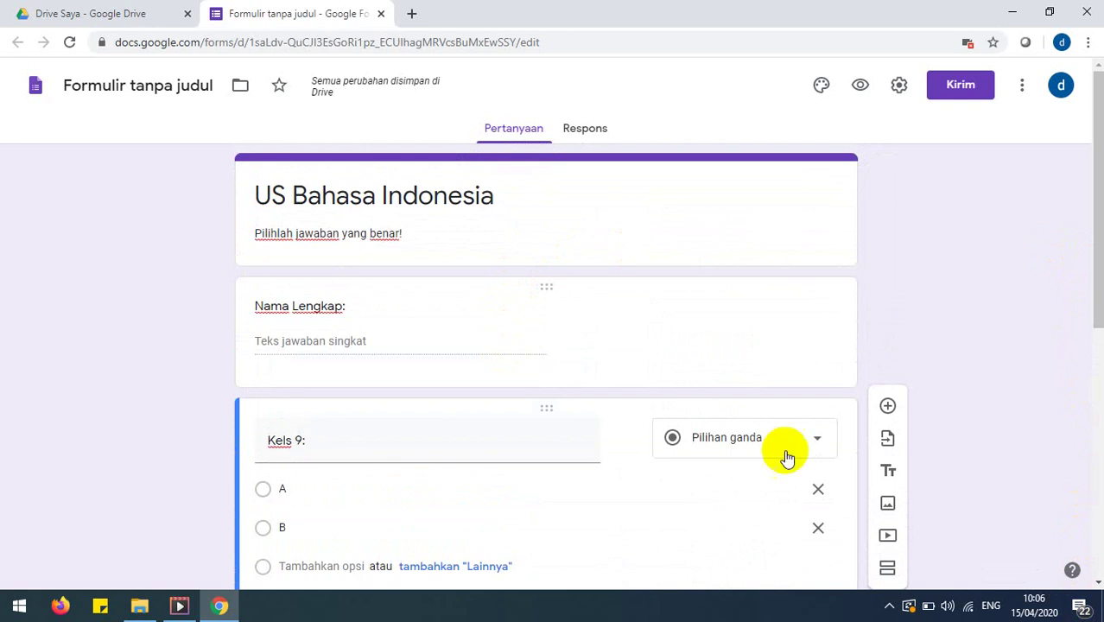
left_click_drag(1099, 271, 1095, 413)
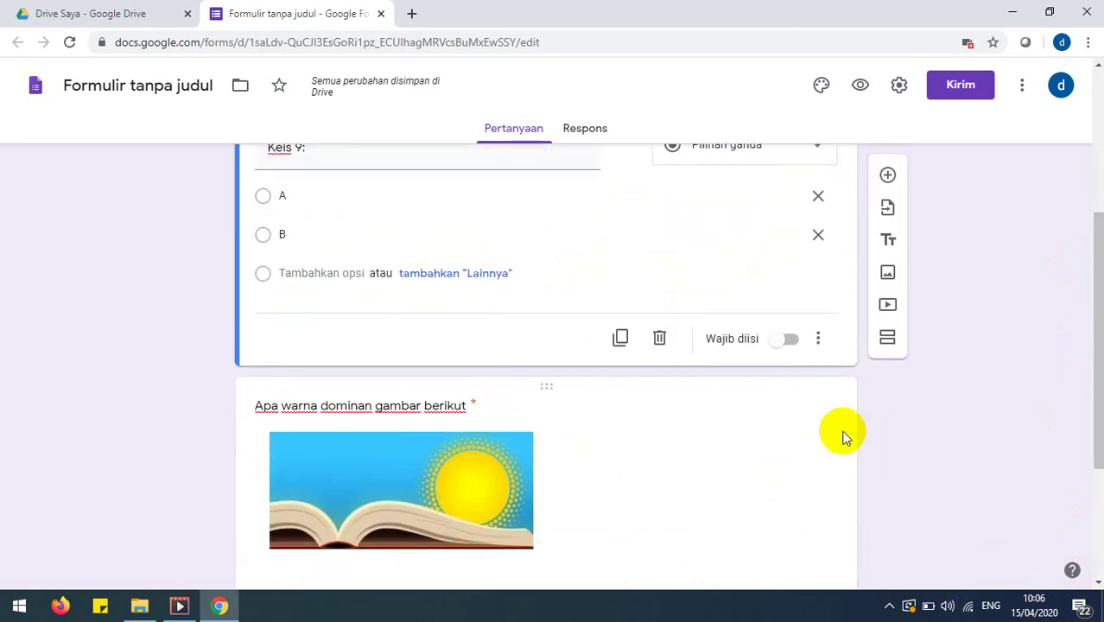
left_click_drag(1100, 330, 1086, 477)
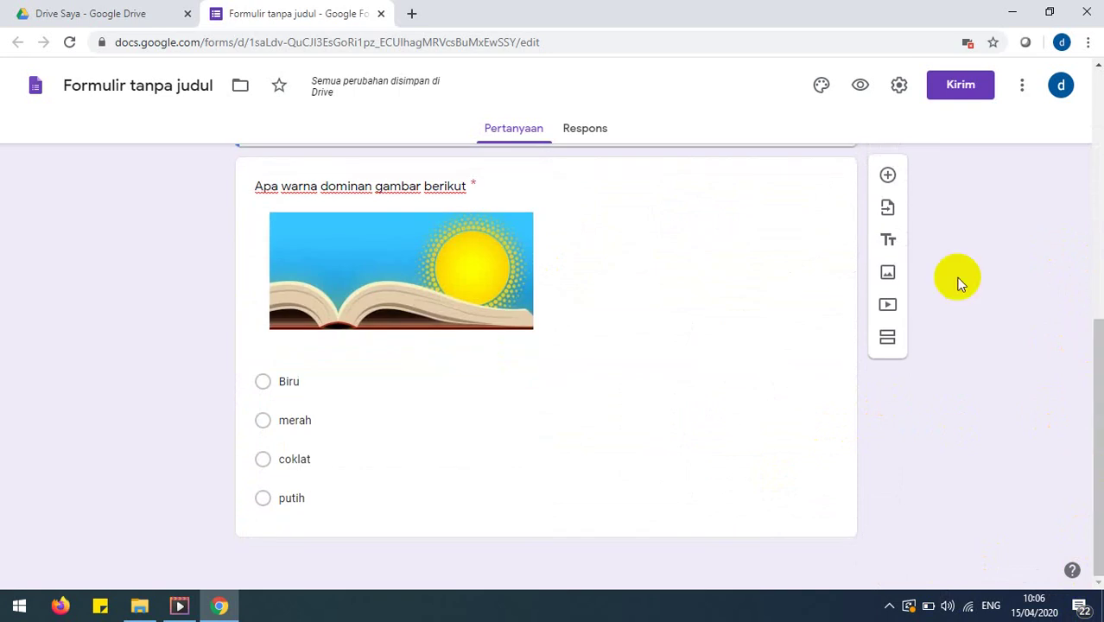
left_click(889, 177)
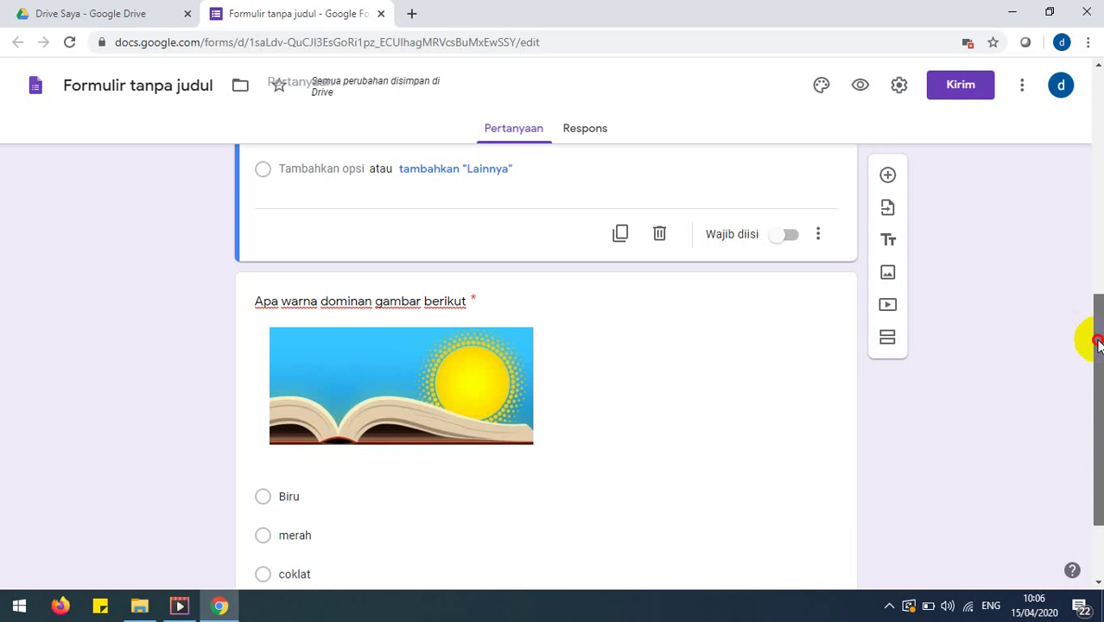
left_click_drag(1087, 338, 1097, 294)
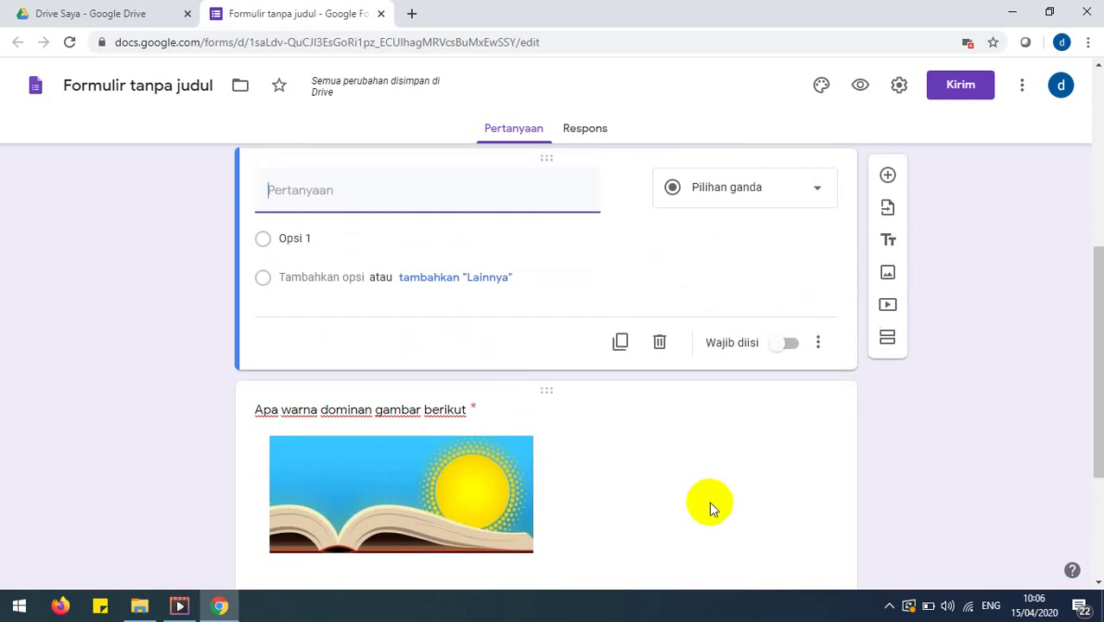
left_click_drag(709, 501, 688, 389)
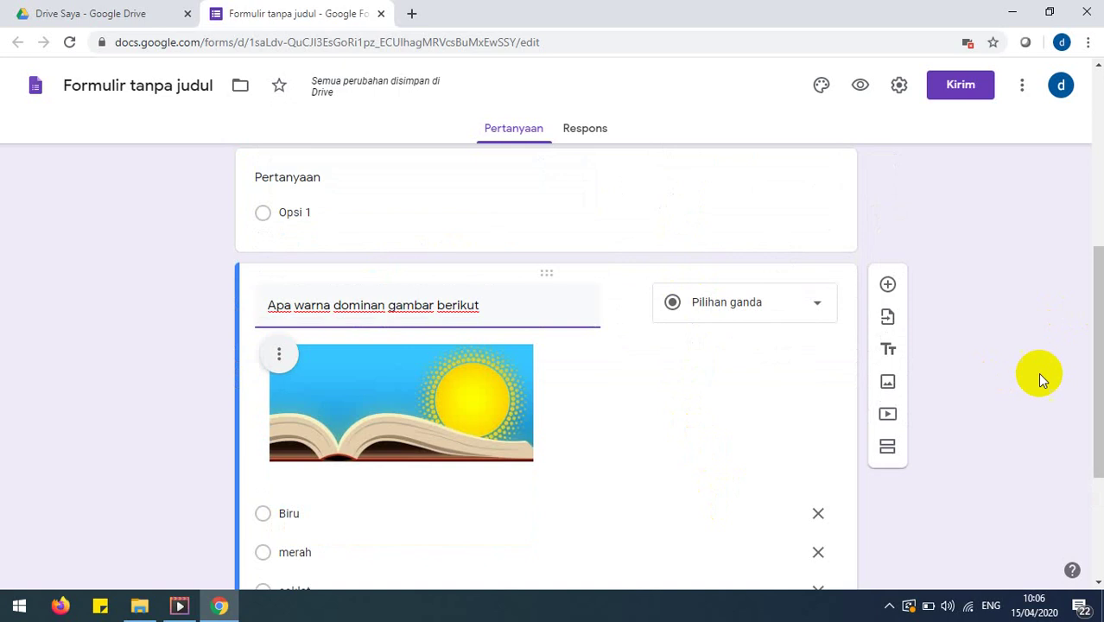
left_click_drag(1099, 370, 1093, 296)
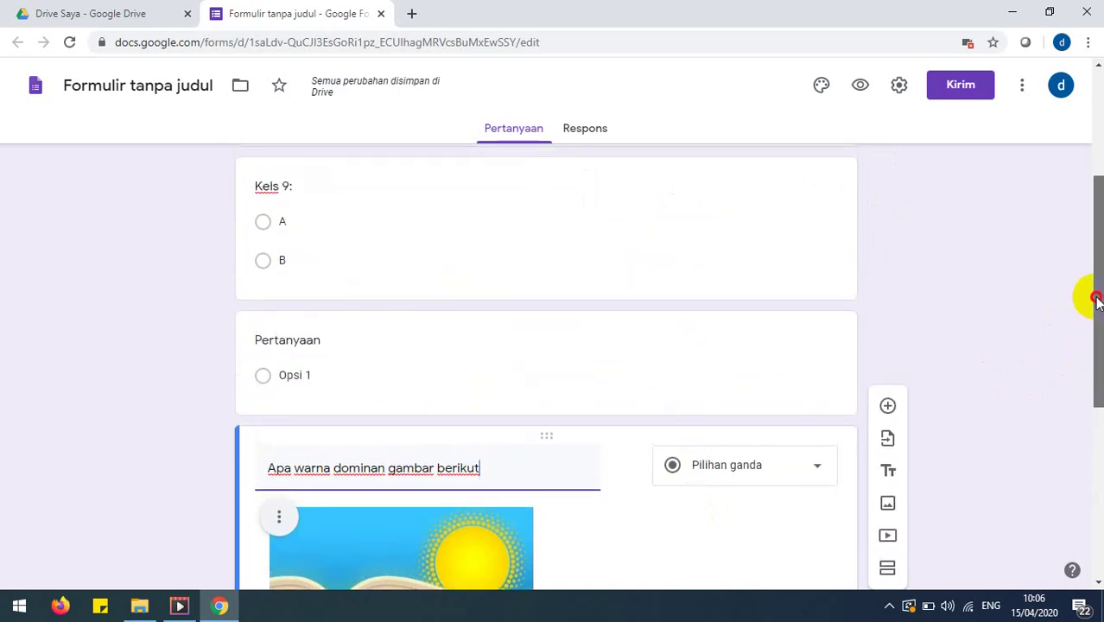
left_click(665, 382)
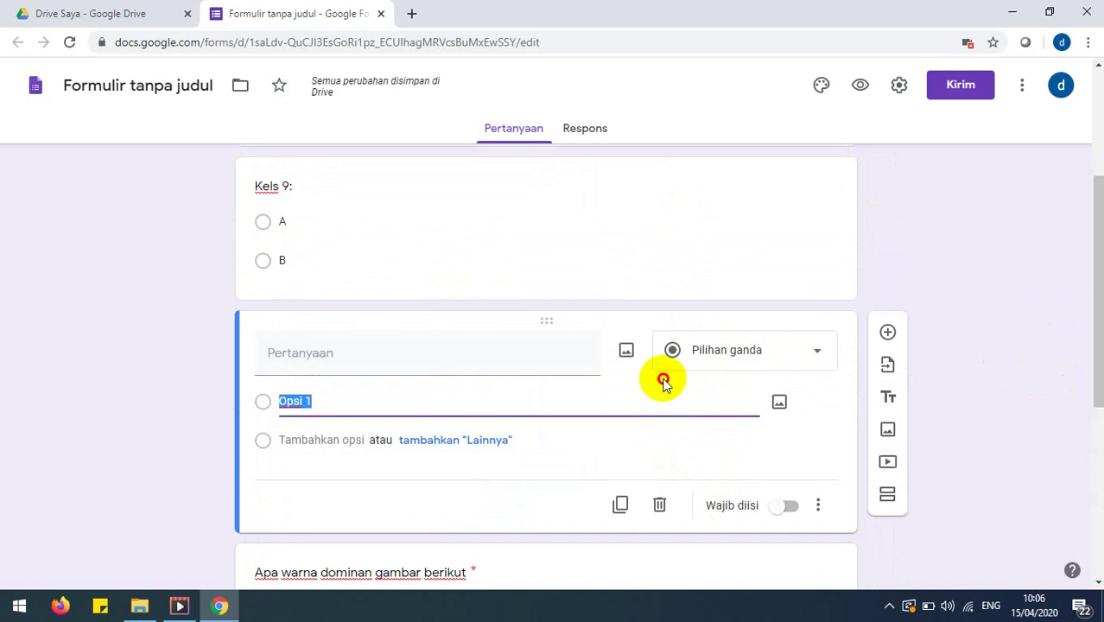
left_click(476, 359)
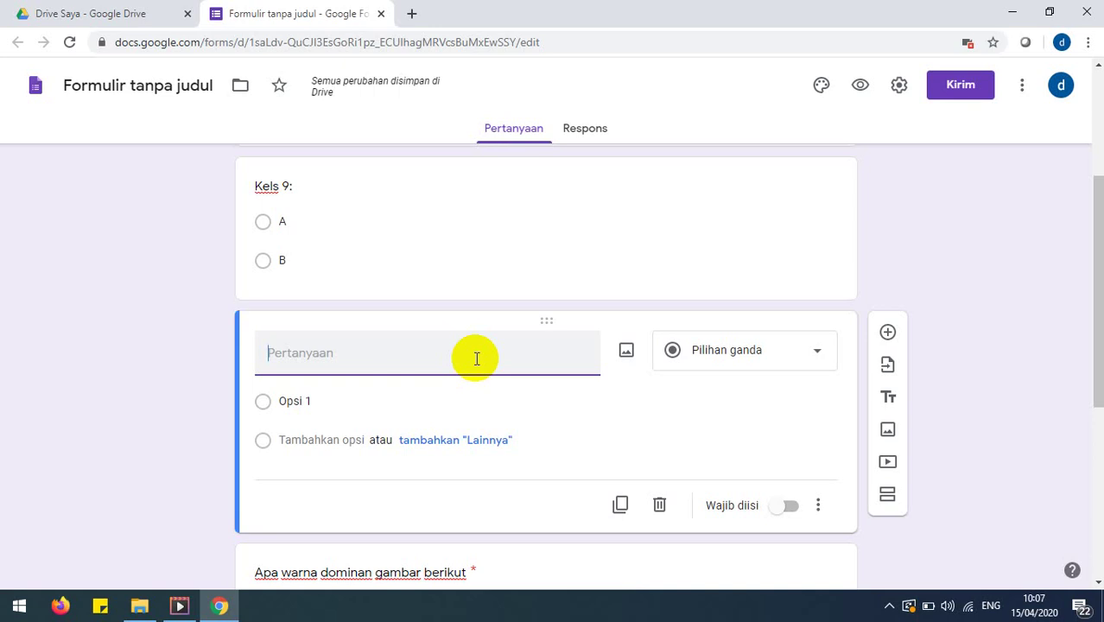
- Enter the question 'Apa yang kamu ketahui tentang gambar berikut?' and set its type to Paragraf
type("Apa y")
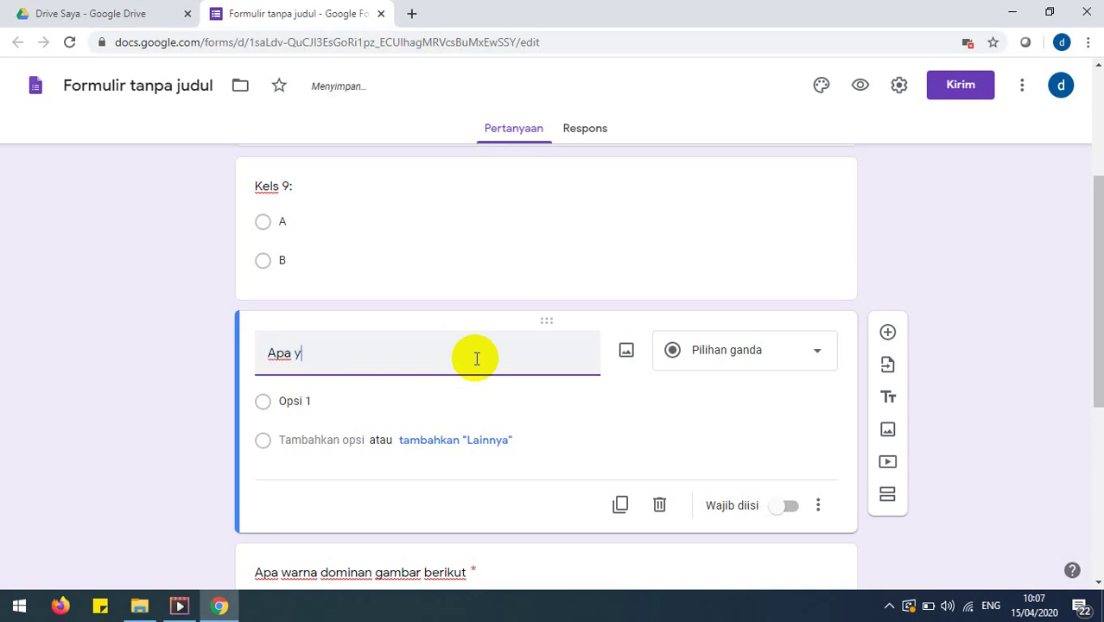
type("ang kamu k")
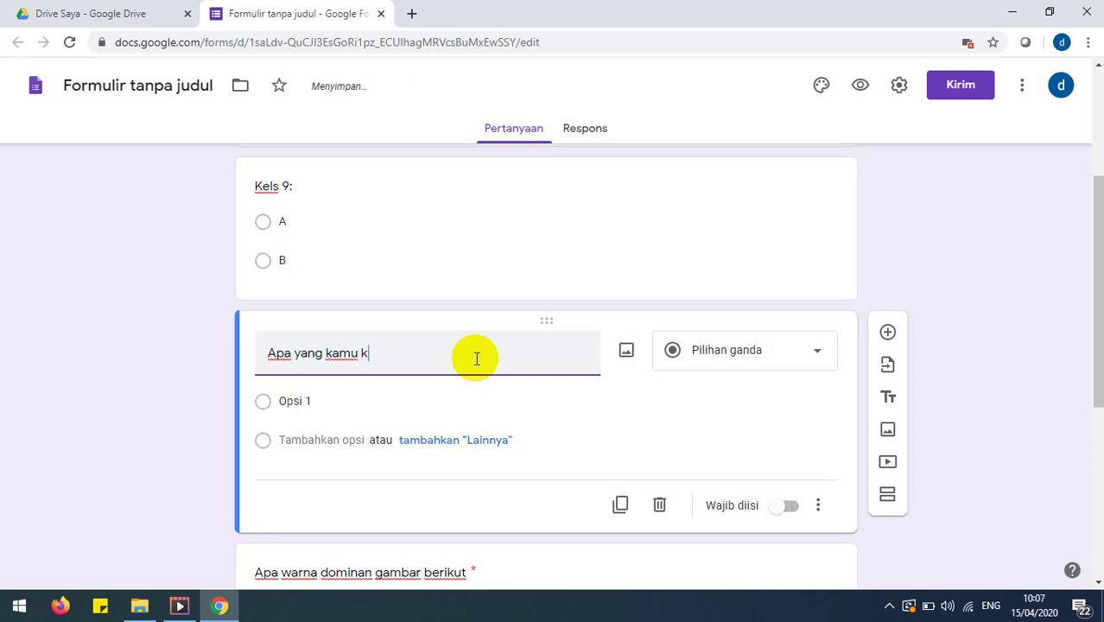
type("etahui t")
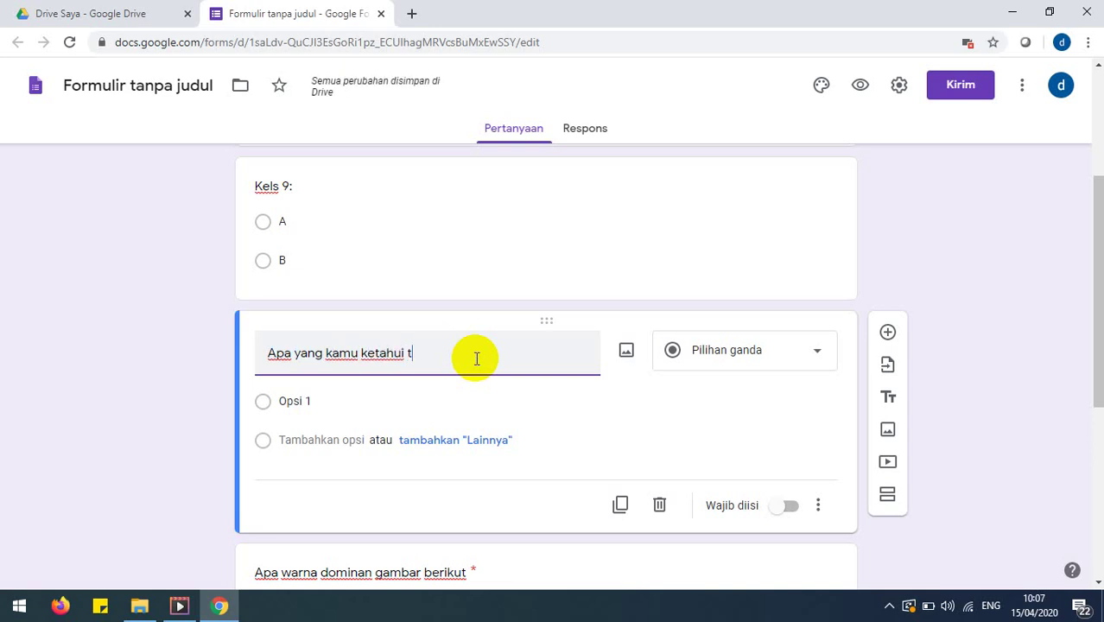
type("entang")
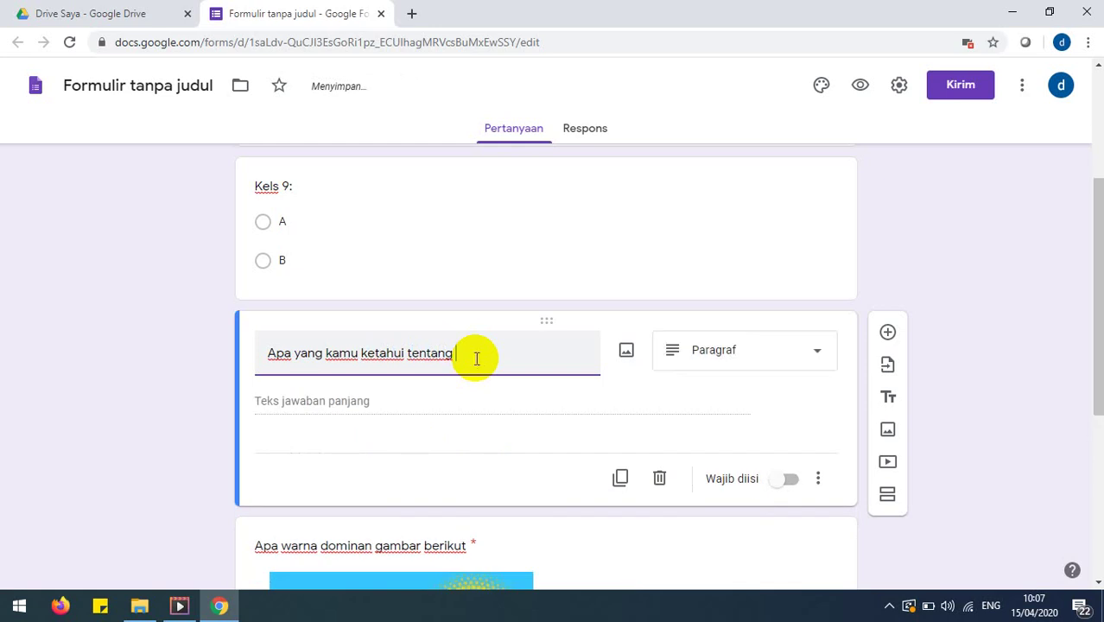
type(" gam")
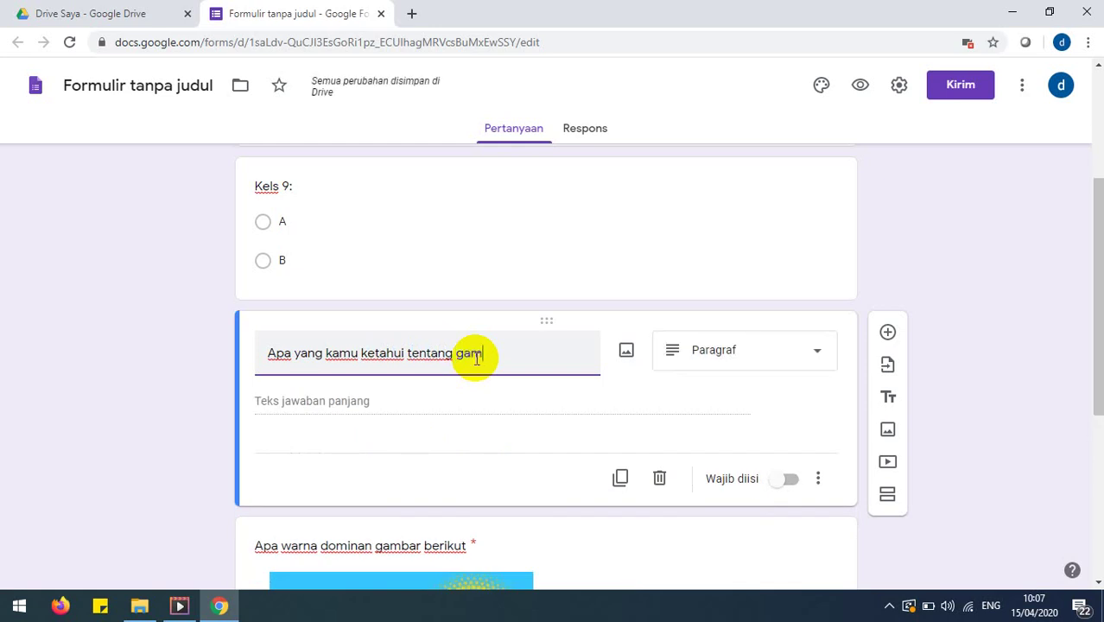
type("bar berikut")
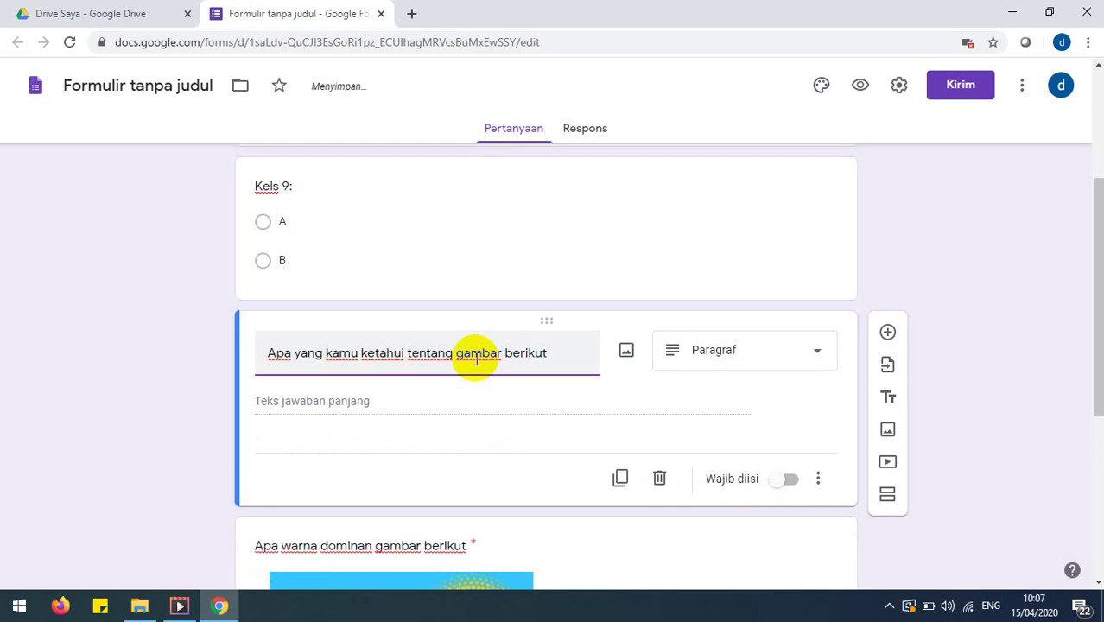
type("?")
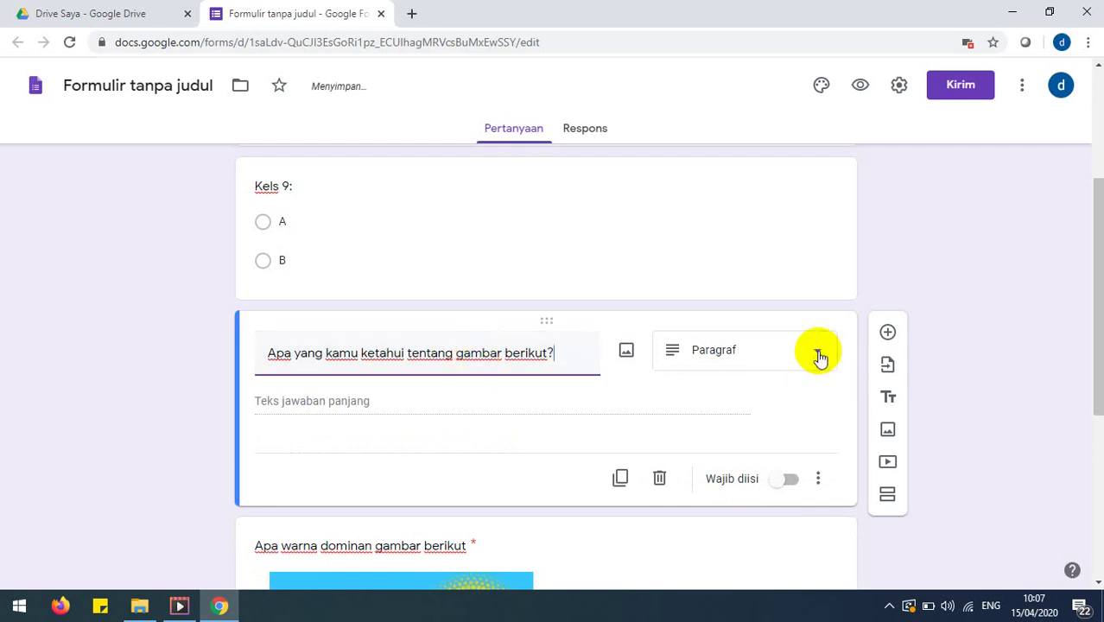
left_click(819, 357)
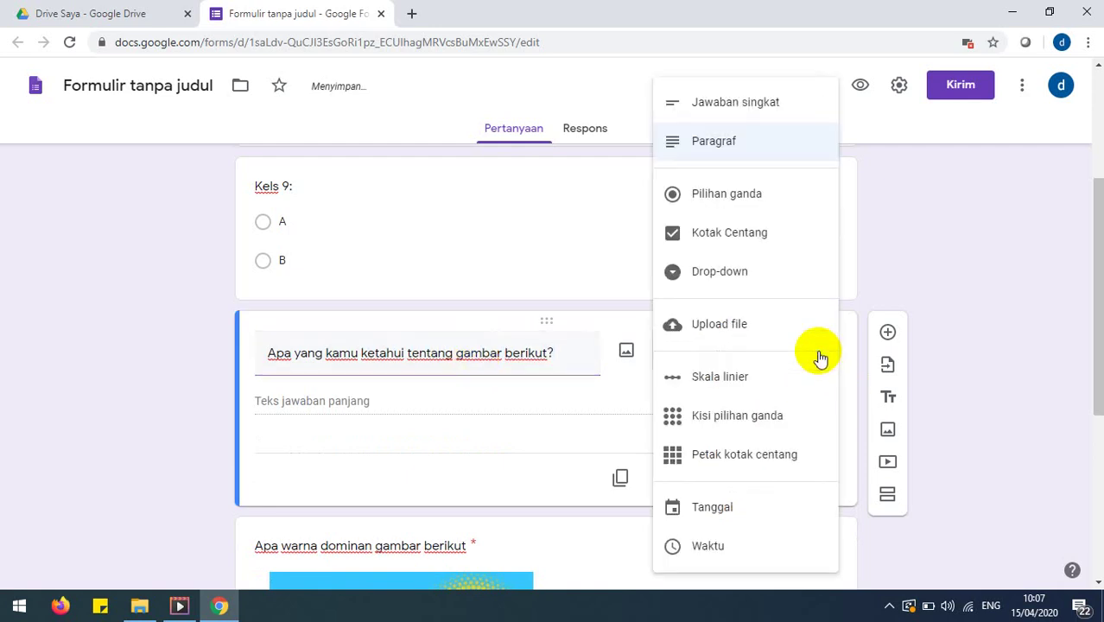
left_click(731, 142)
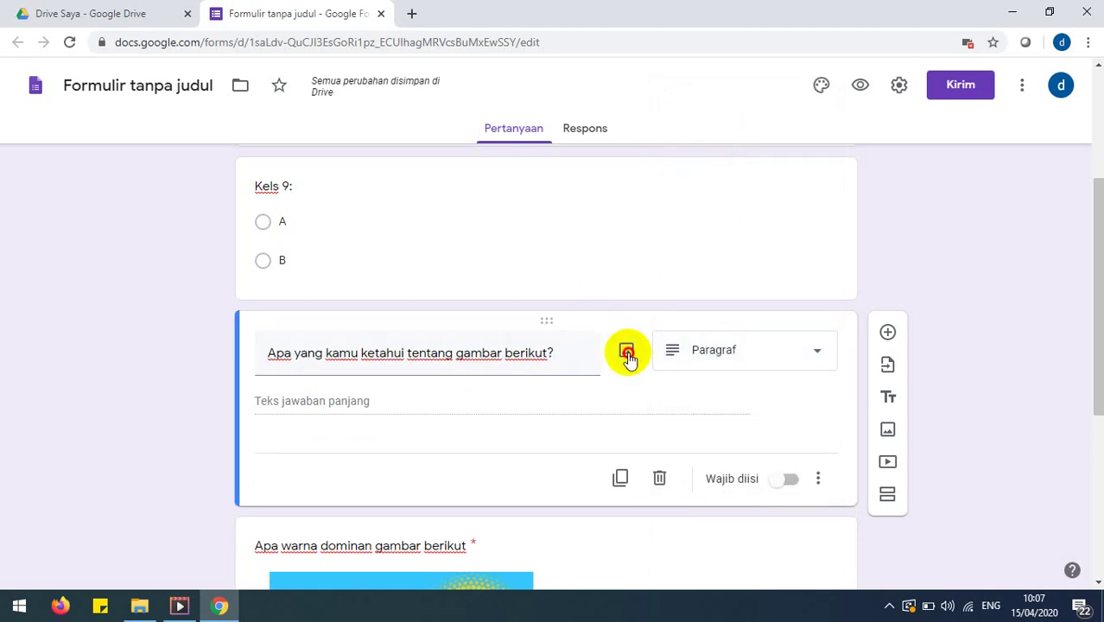
- Insert the 2.dhuhr image from the unit 6 > Image folder under the paragraph question
left_click(626, 353)
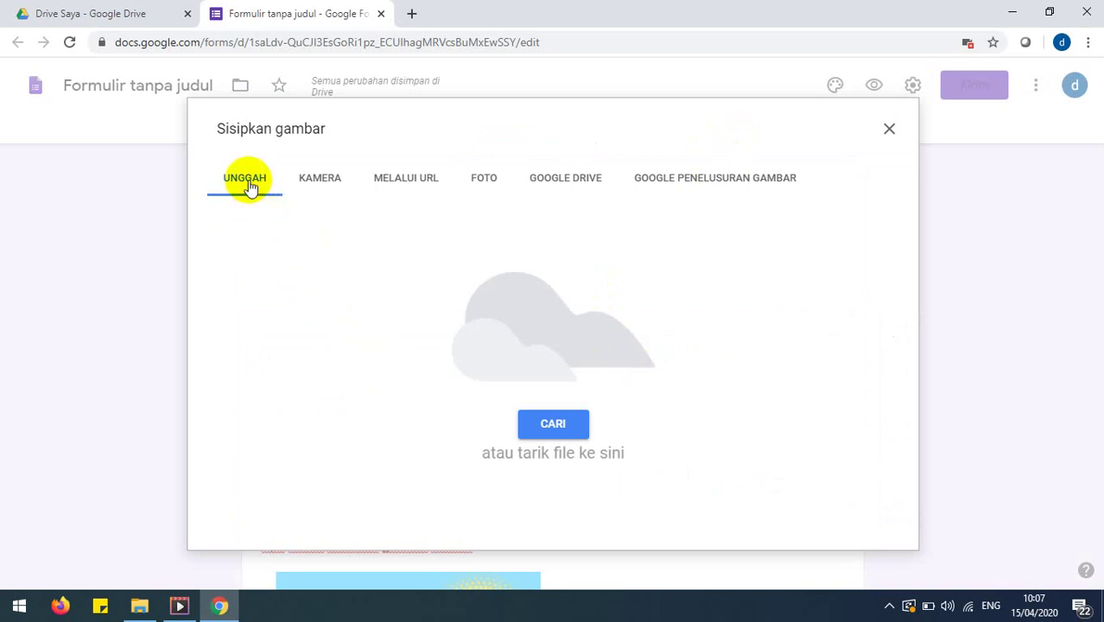
left_click(562, 423)
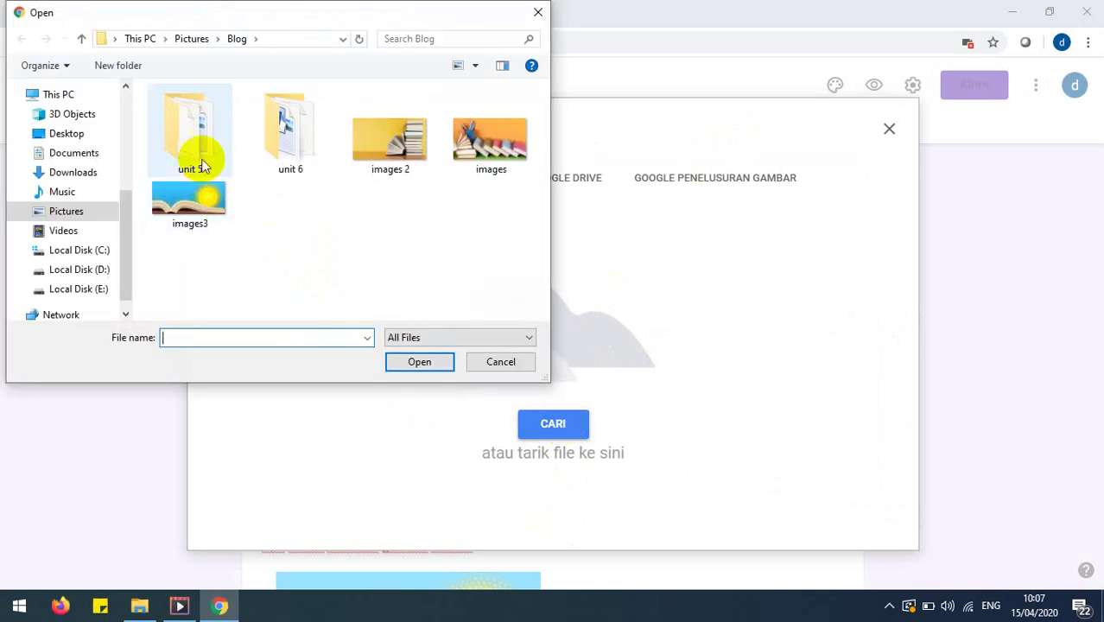
double_click(272, 151)
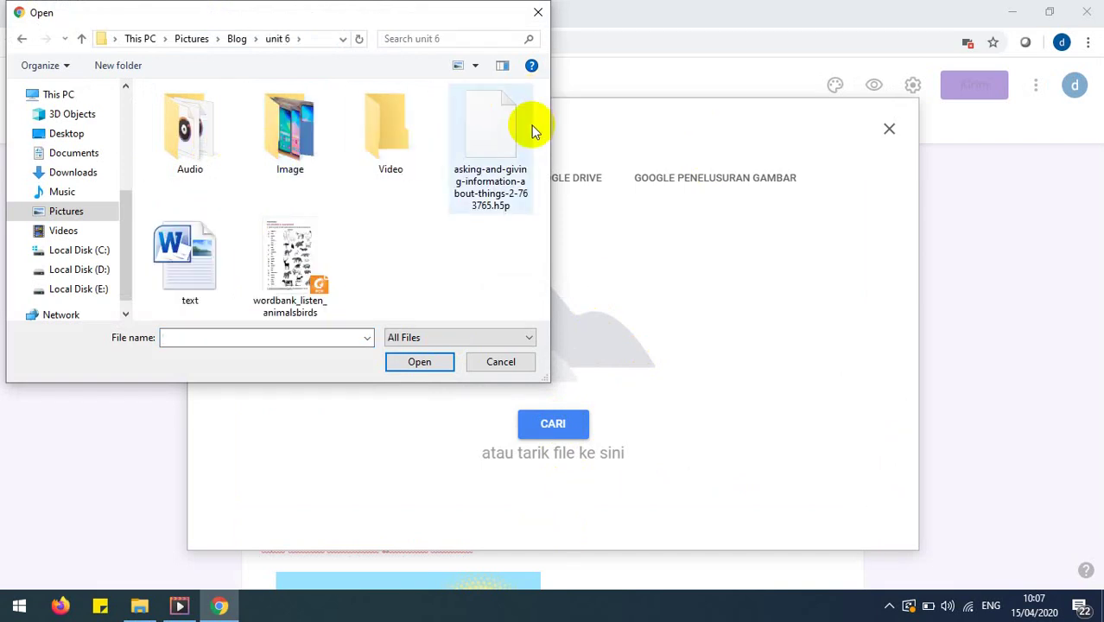
double_click(292, 164)
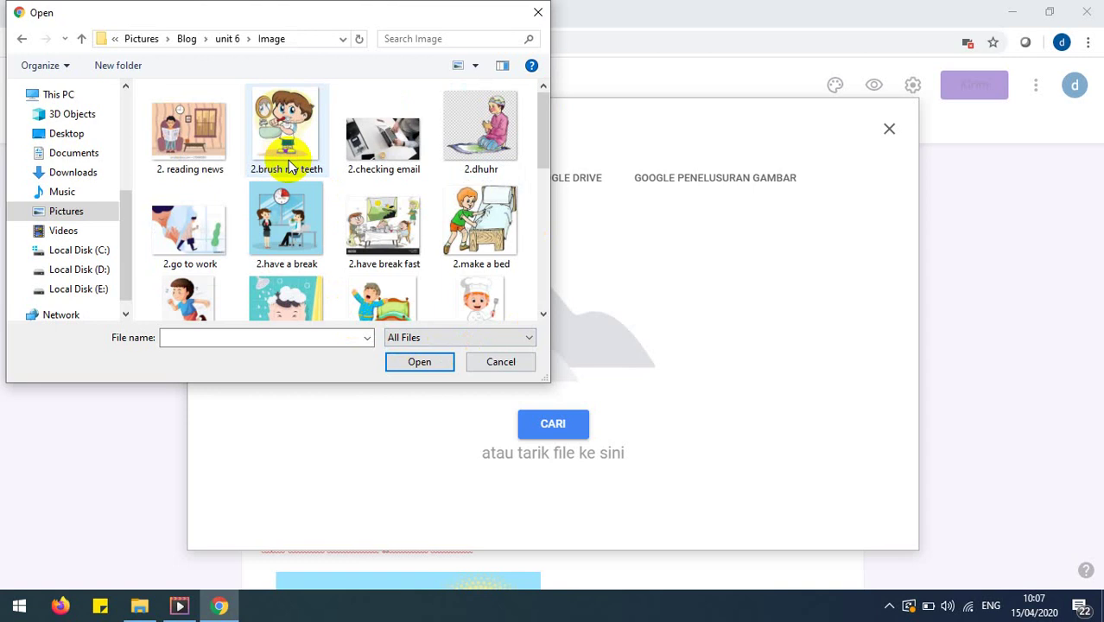
left_click(480, 129)
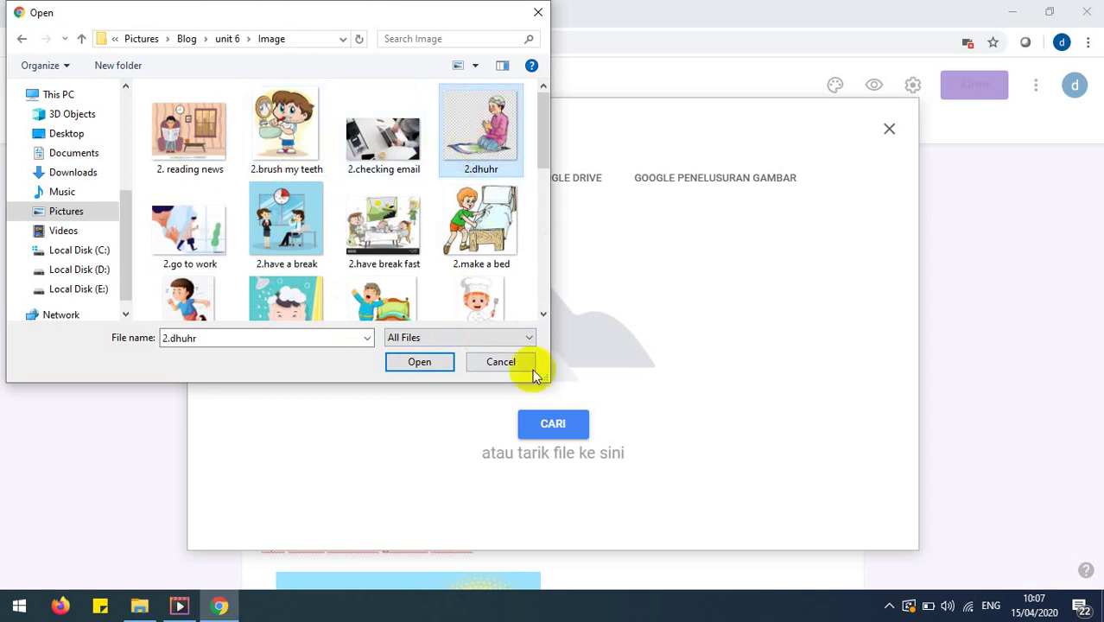
left_click(423, 362)
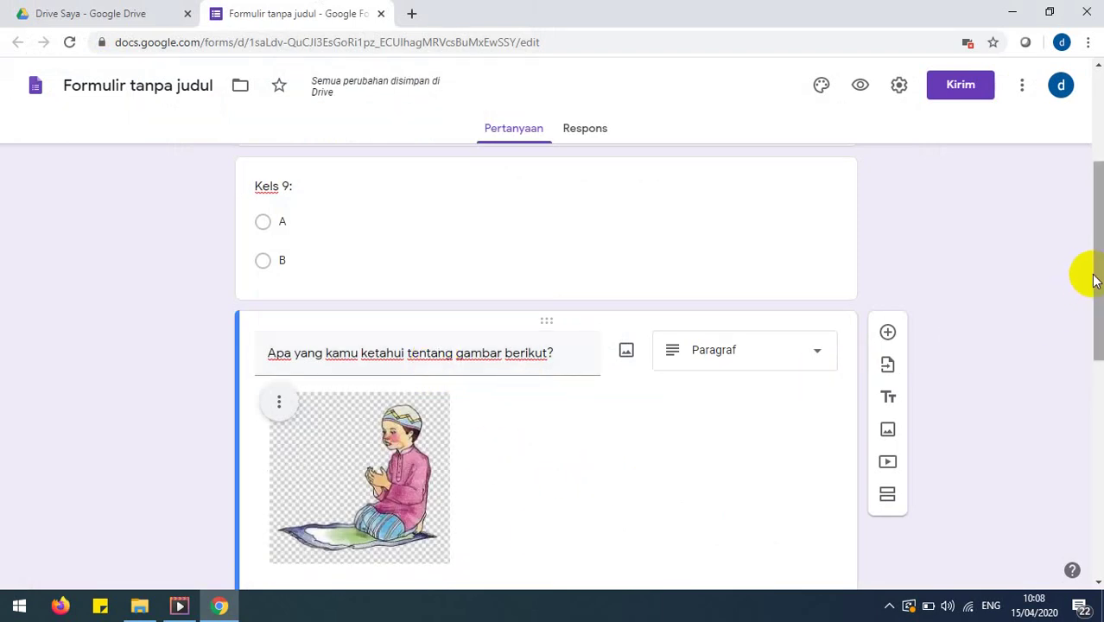
left_click_drag(1094, 275, 1084, 390)
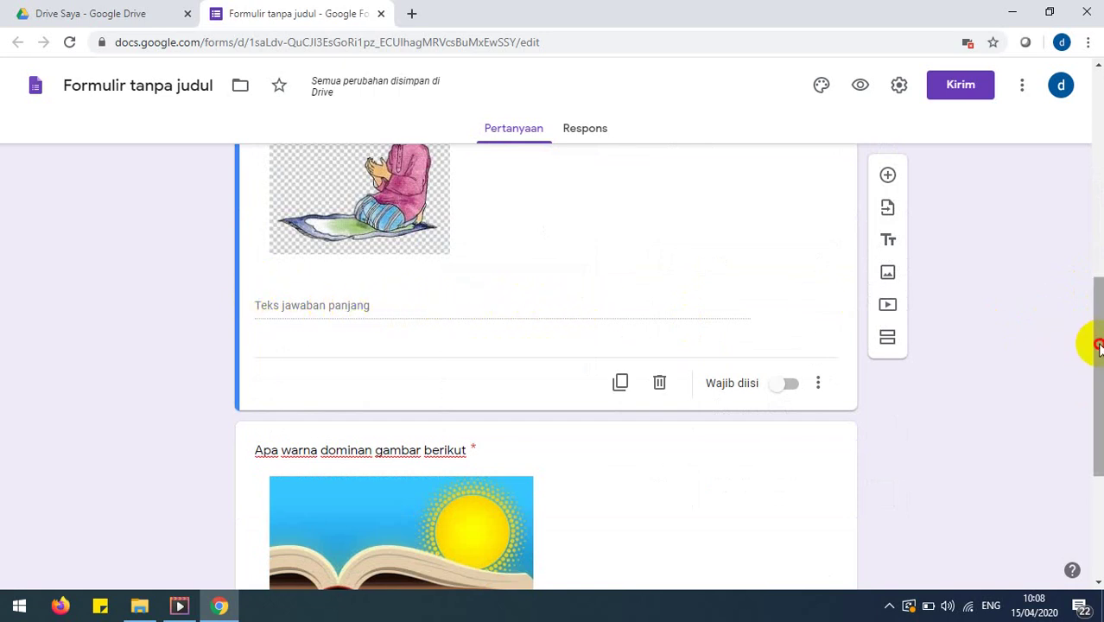
left_click_drag(1098, 346, 1096, 417)
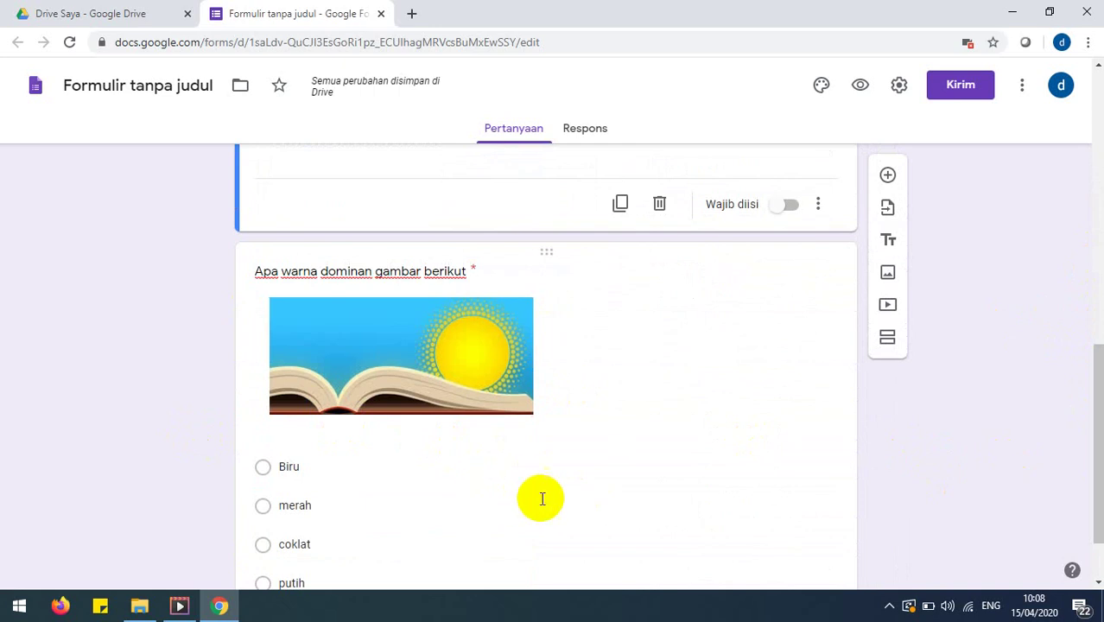
left_click(667, 481)
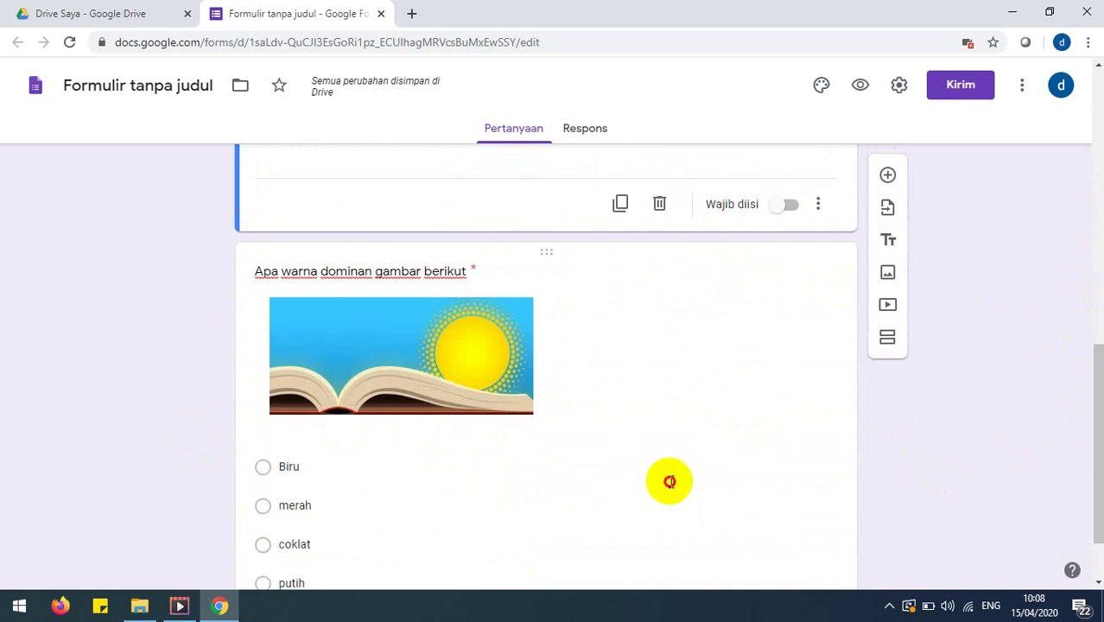
left_click_drag(728, 290, 628, 266)
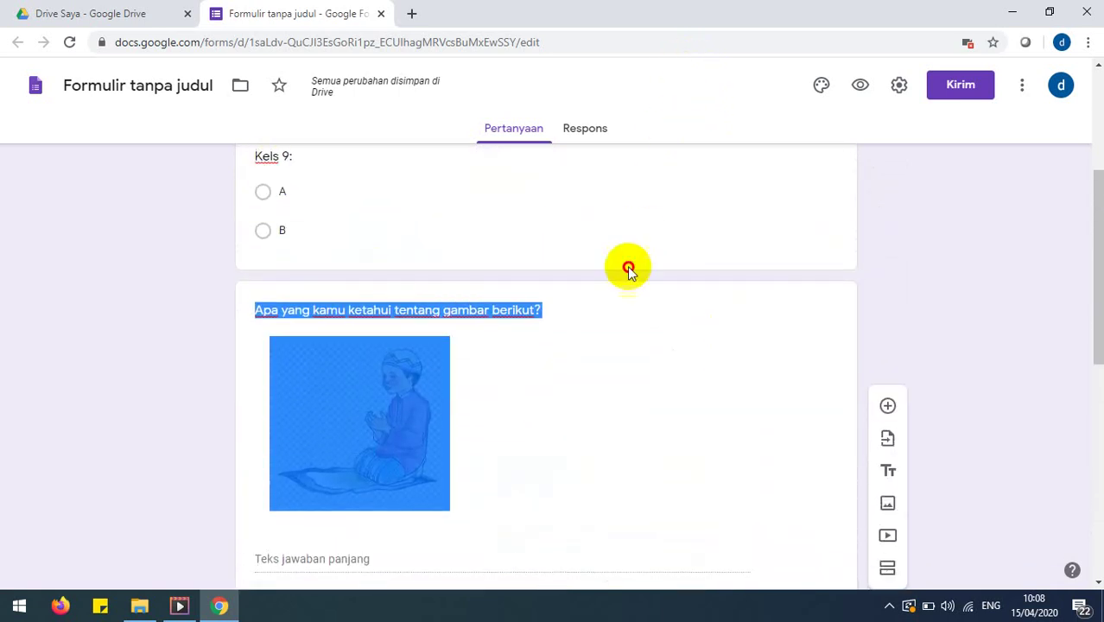
left_click(628, 280)
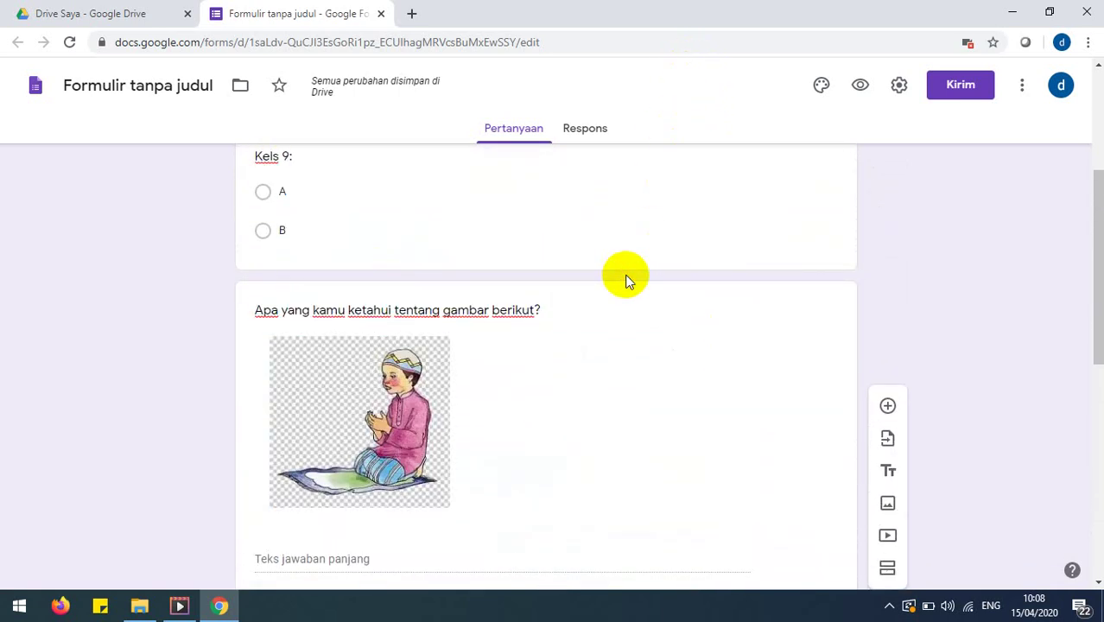
left_click_drag(1099, 294, 1058, 531)
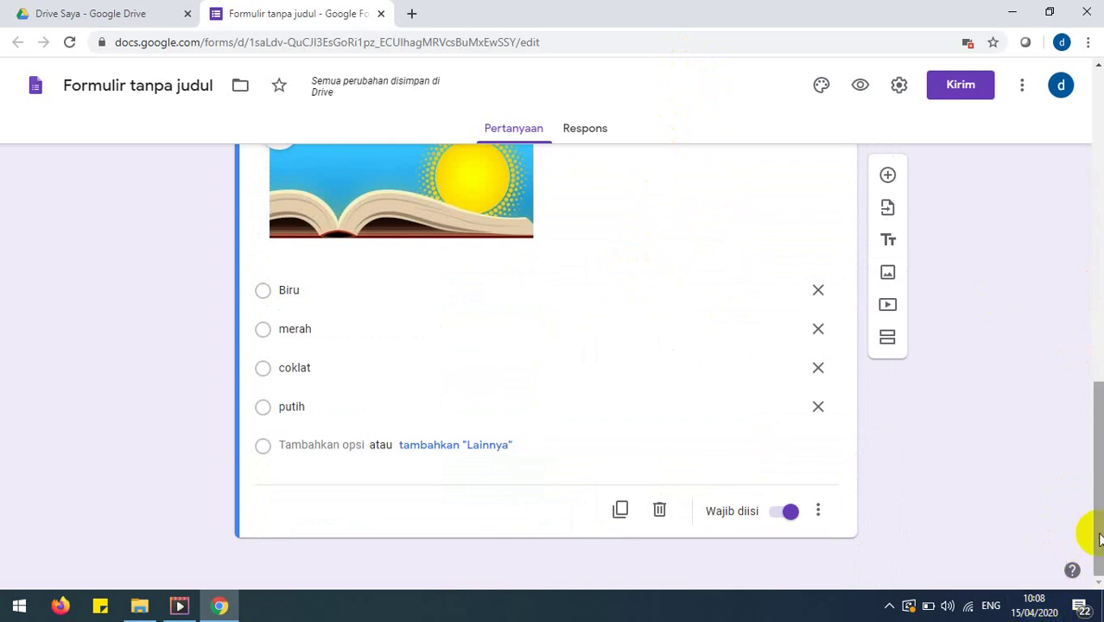
left_click_drag(1090, 531, 1099, 477)
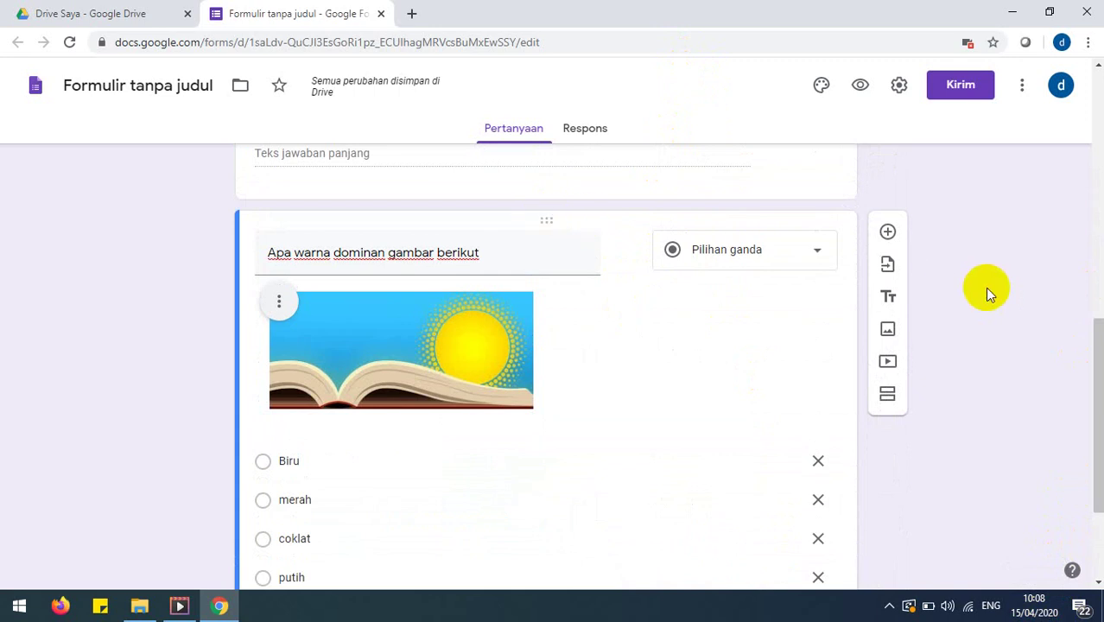
left_click_drag(1090, 339, 1093, 121)
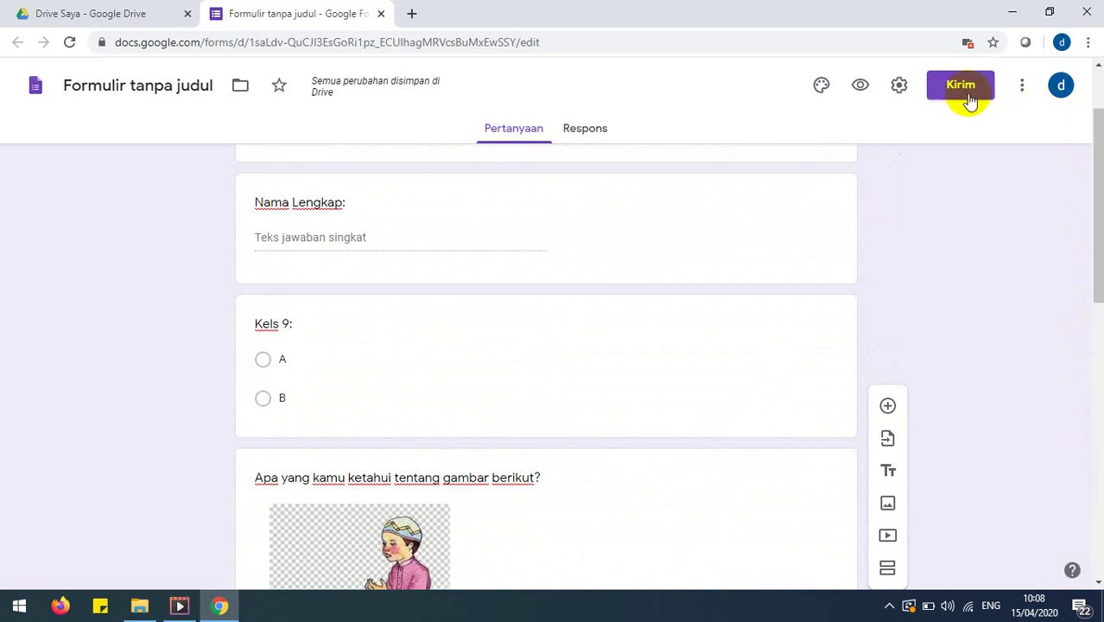
- In the form settings under Umum, switch on 'Batasi ke 1 tanggapan'
left_click(900, 86)
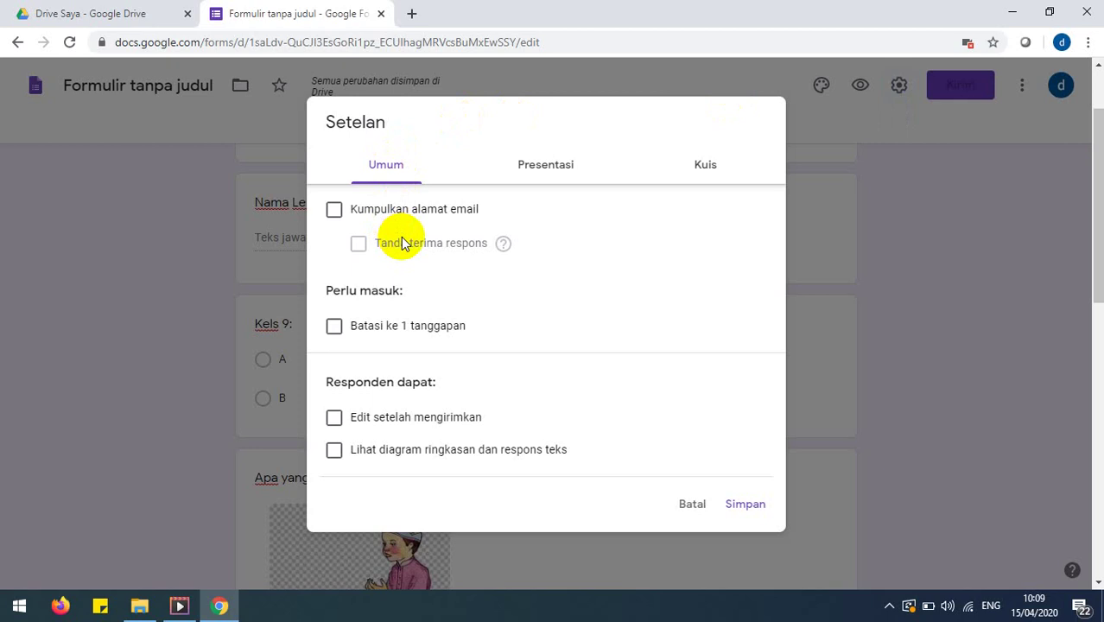
left_click(334, 211)
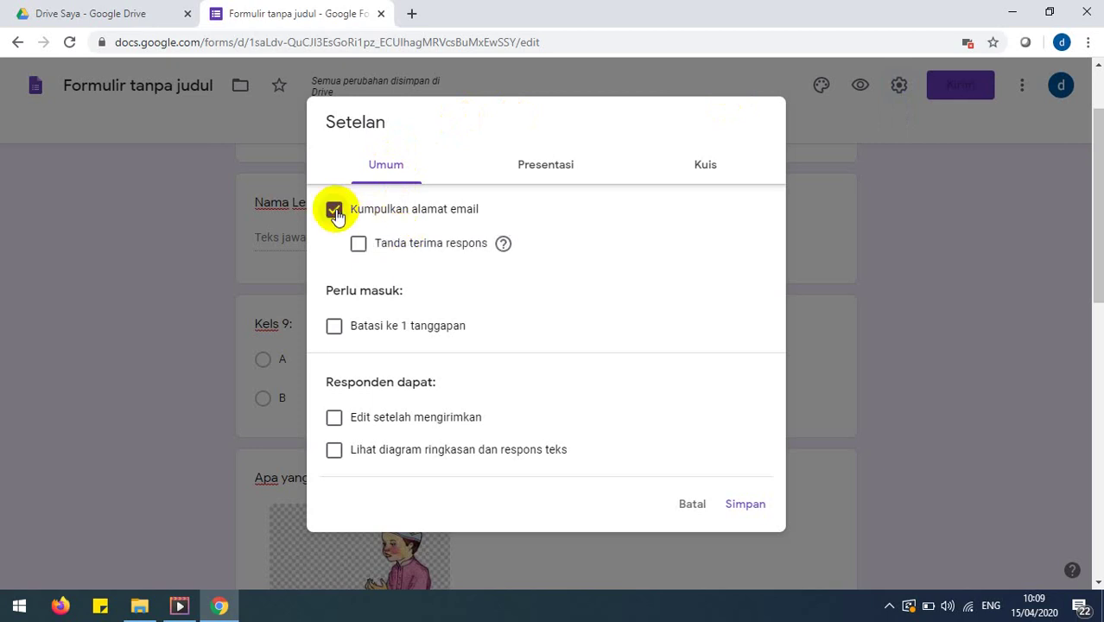
left_click(334, 211)
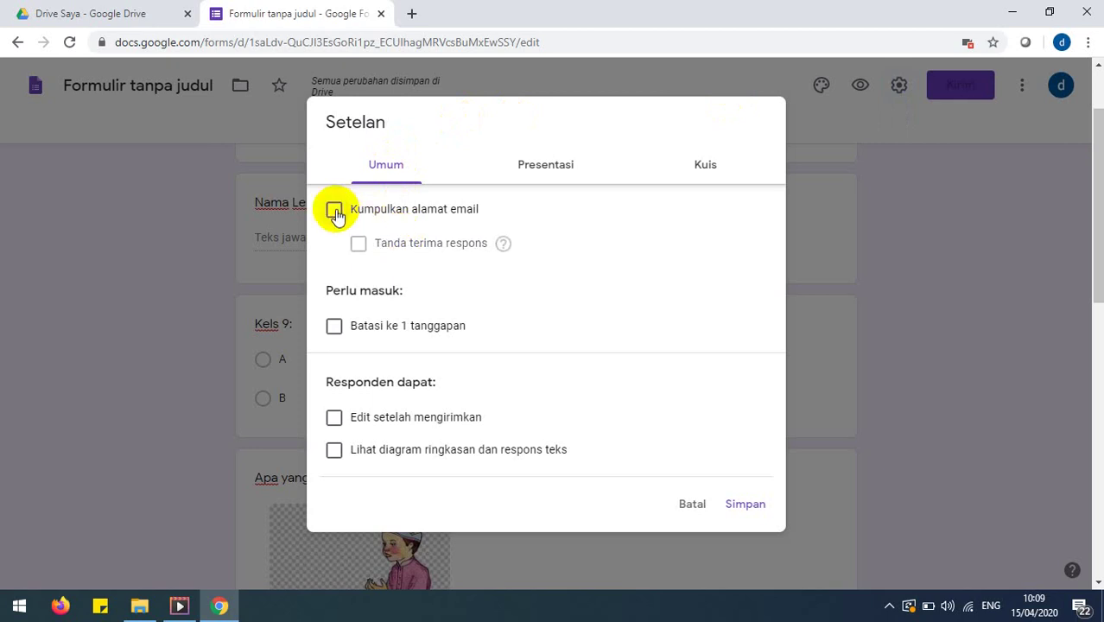
left_click(334, 328)
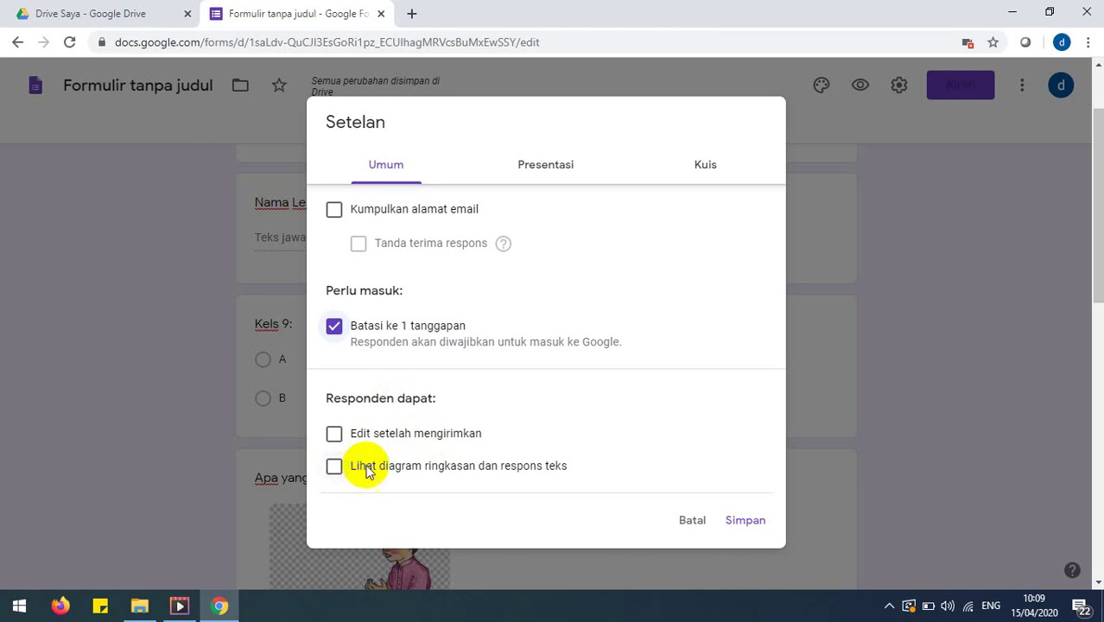
- Under Presentasi, show the progress bar, shuffle question order, and set the confirmation message to 'Semoga berhasil'
left_click(549, 166)
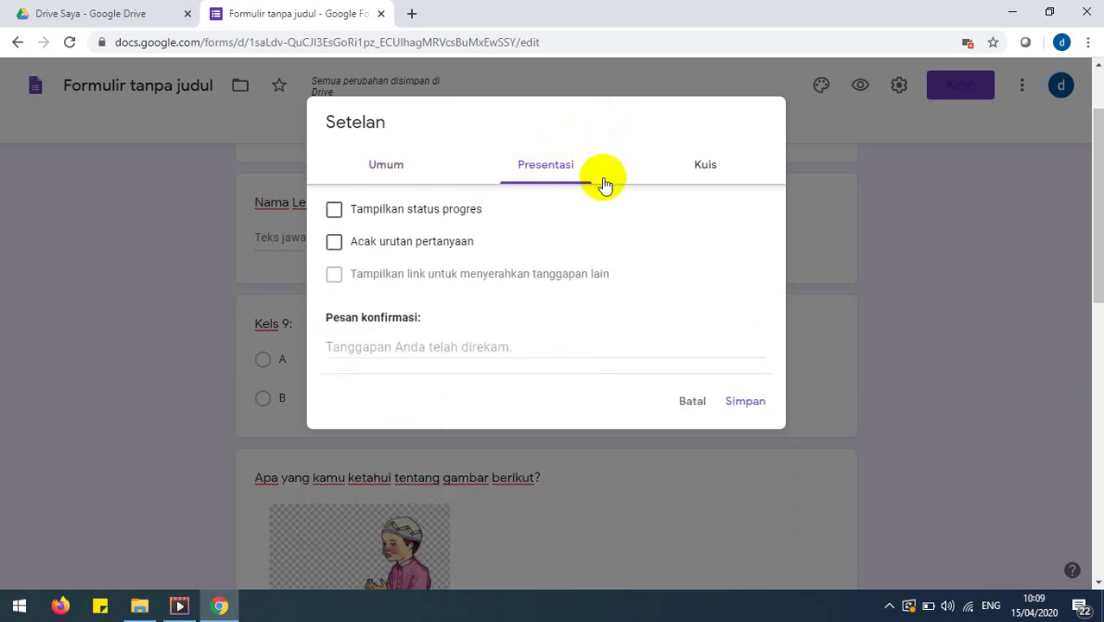
left_click(336, 244)
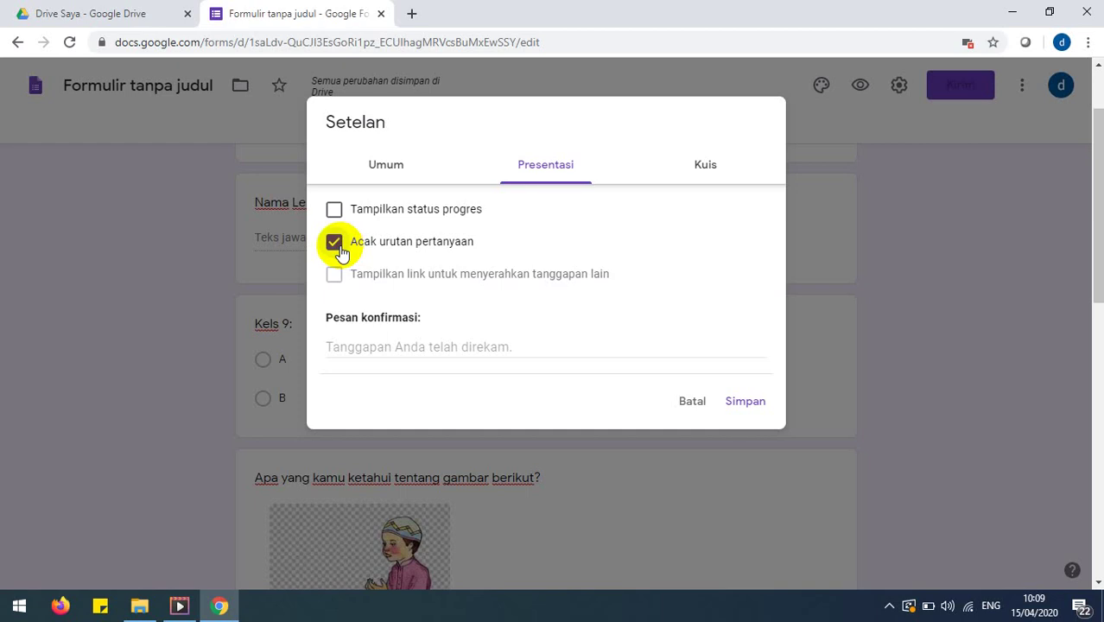
left_click(336, 215)
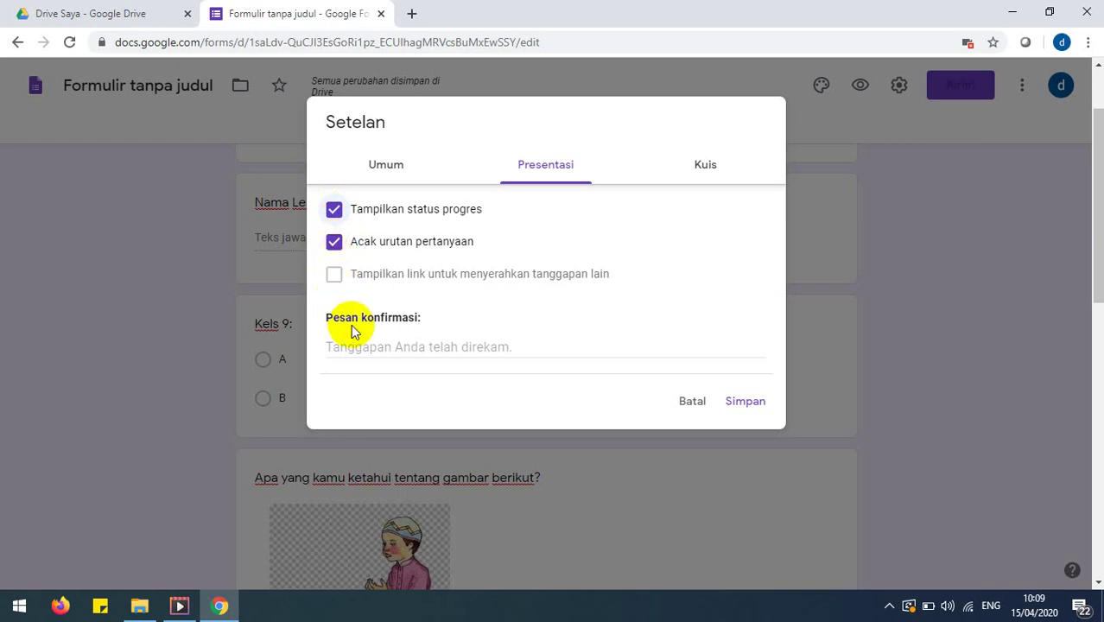
left_click(464, 346)
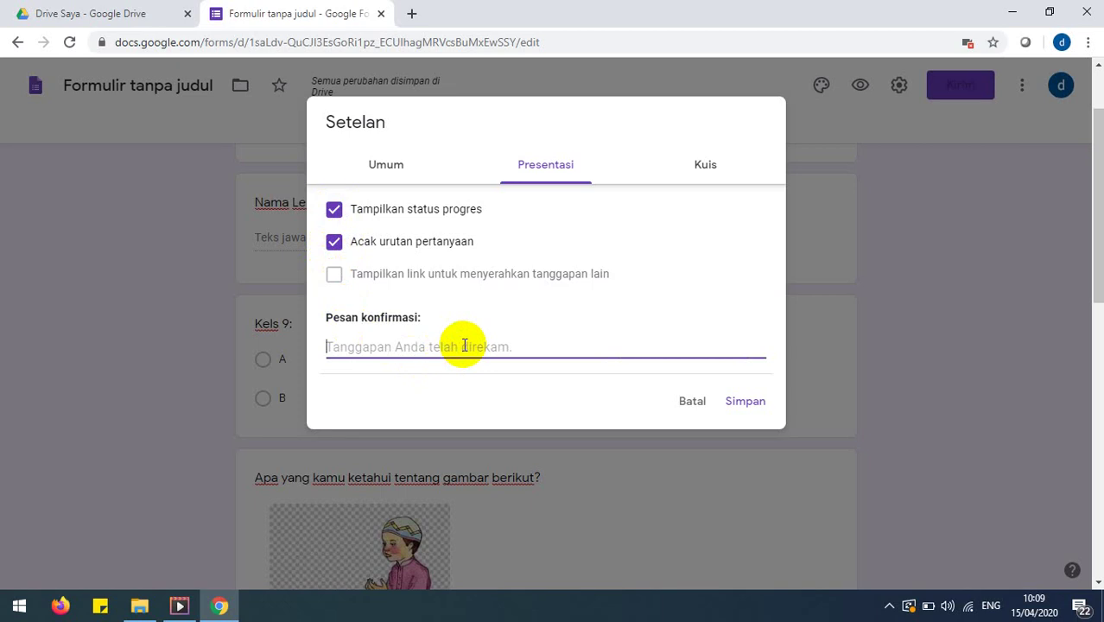
type("Sem")
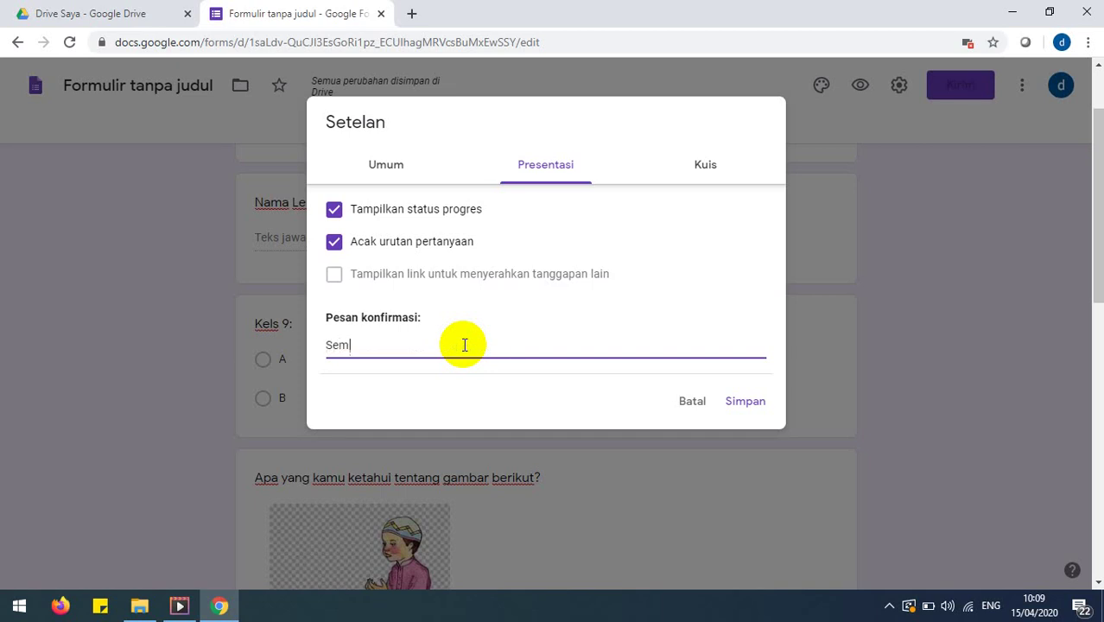
type("oga berhasil")
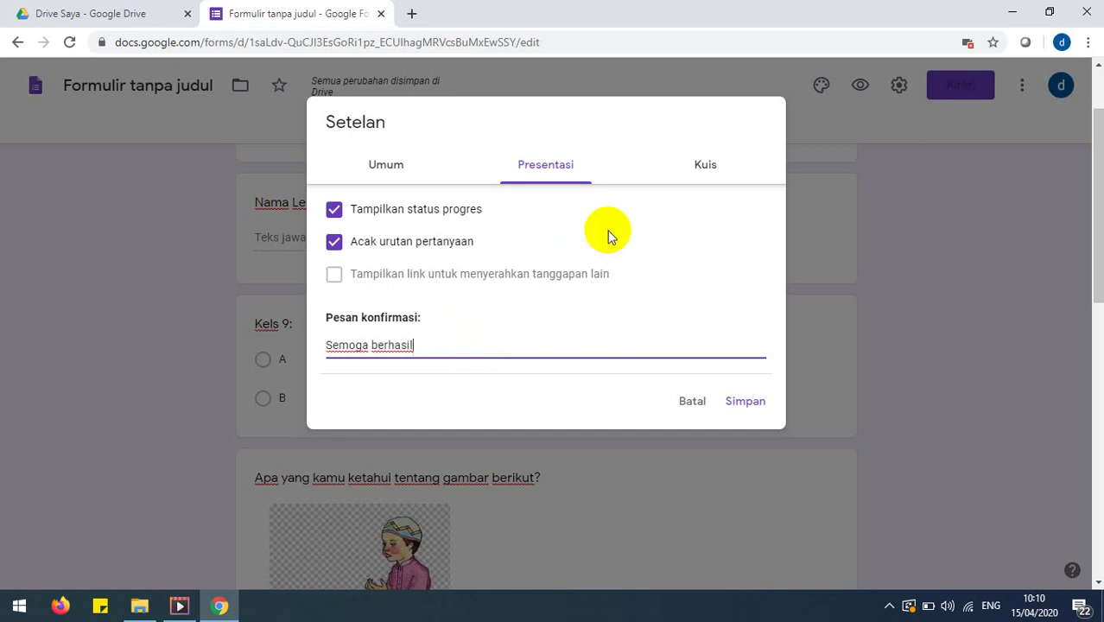
left_click(705, 173)
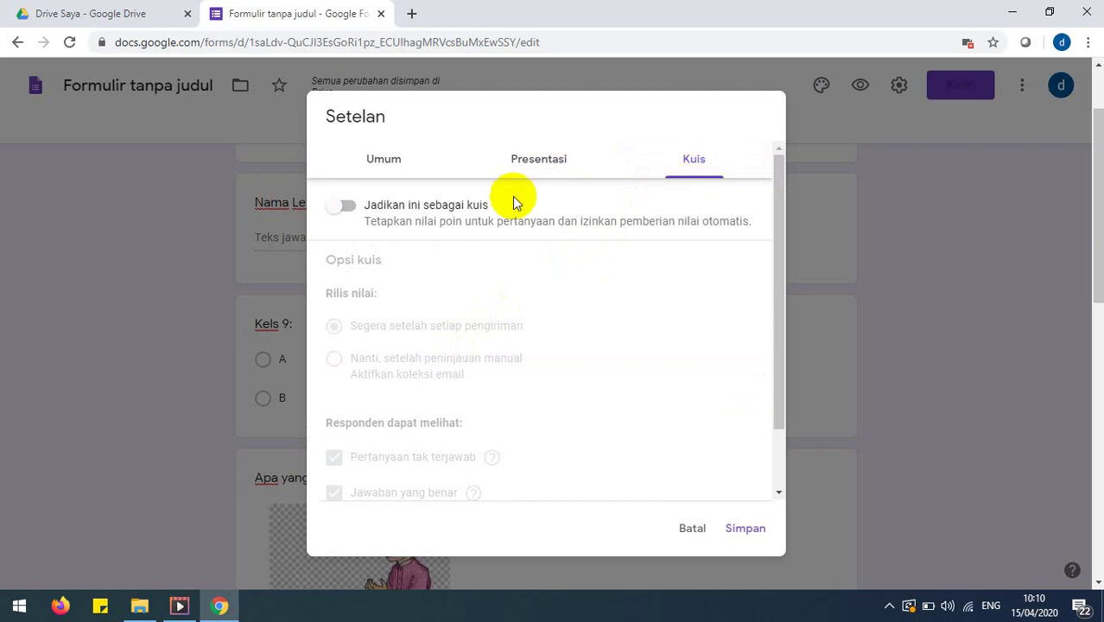
- Make it a quiz releasing grades after manual review, hiding correct answers and point values, and save
left_click(345, 207)
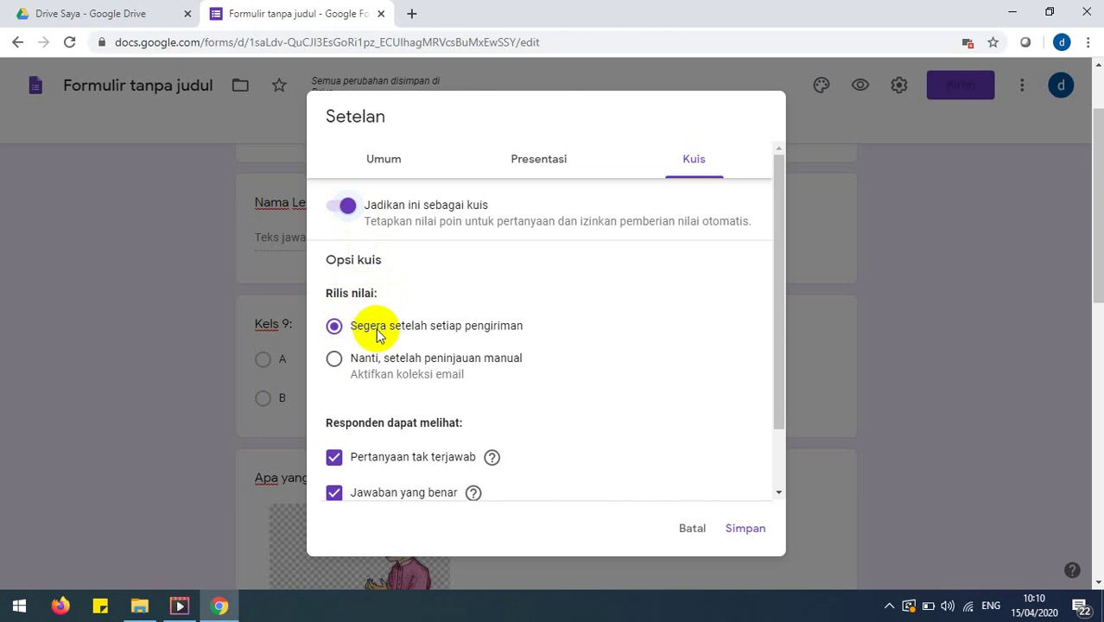
left_click(338, 362)
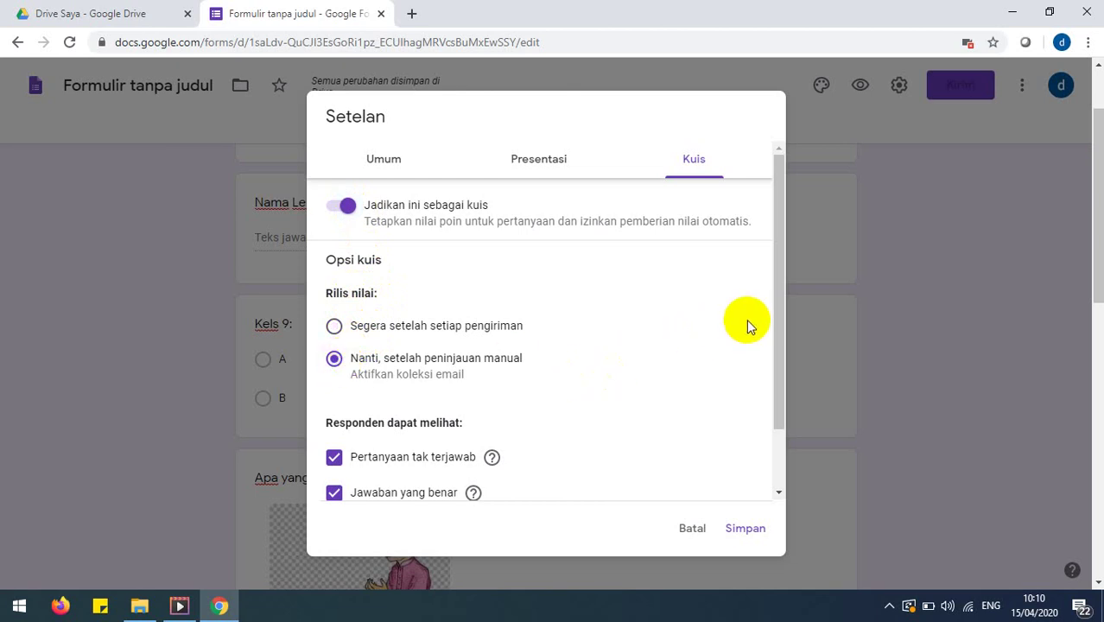
left_click_drag(778, 316, 776, 387)
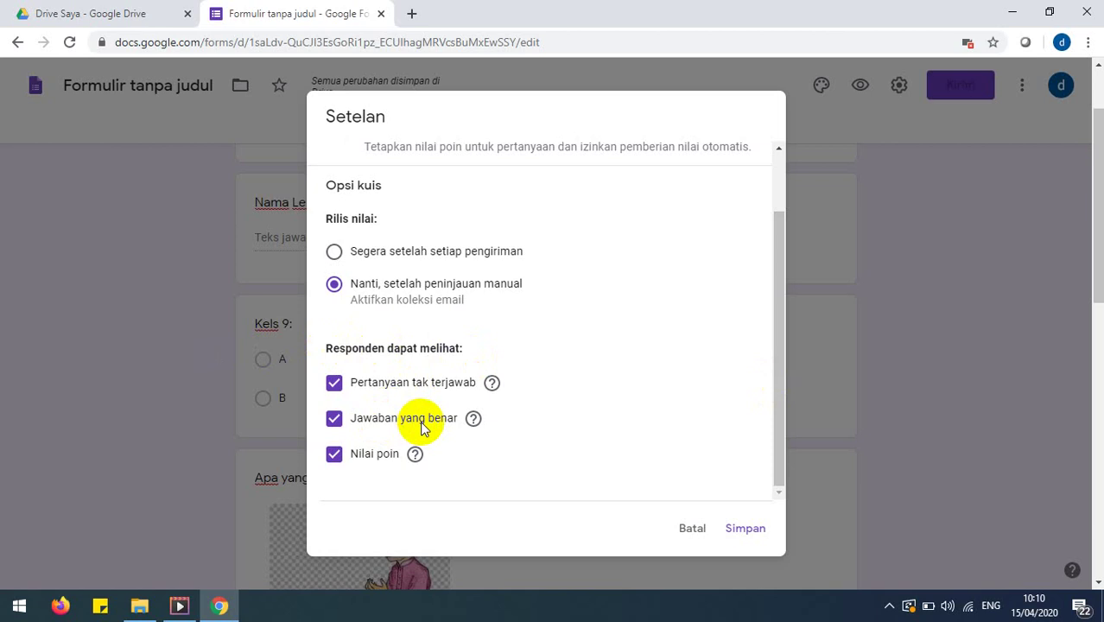
left_click(334, 420)
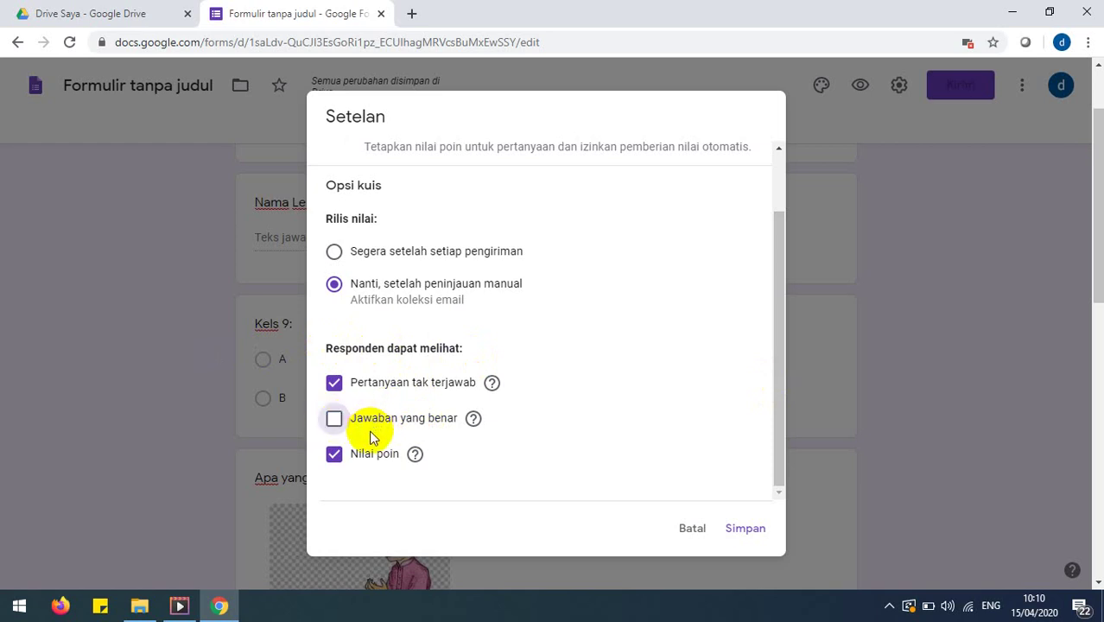
left_click(338, 462)
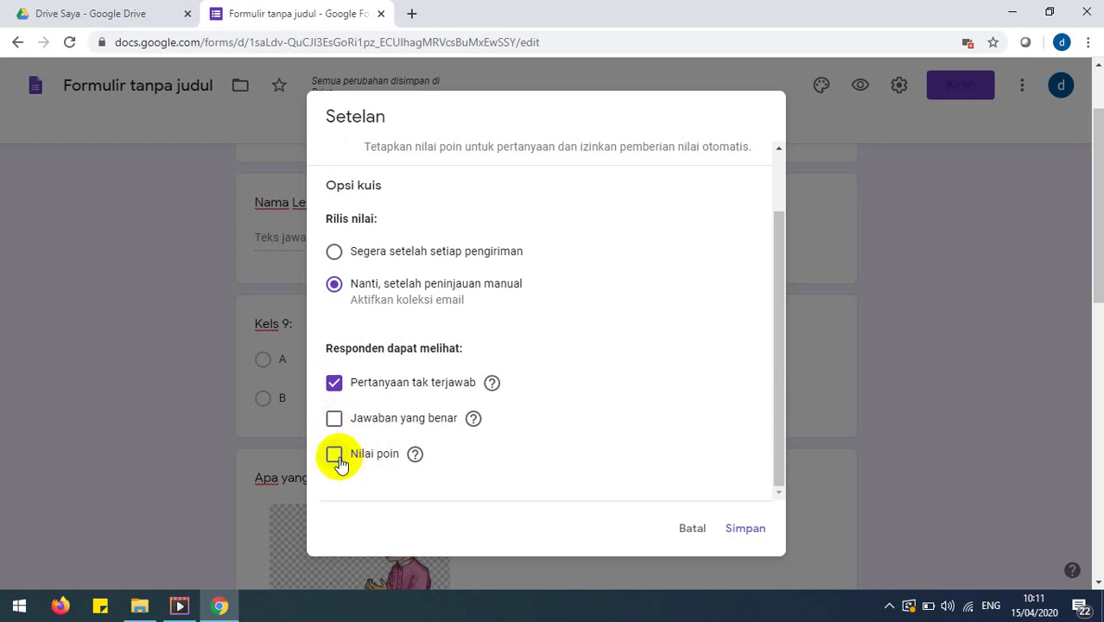
left_click(736, 534)
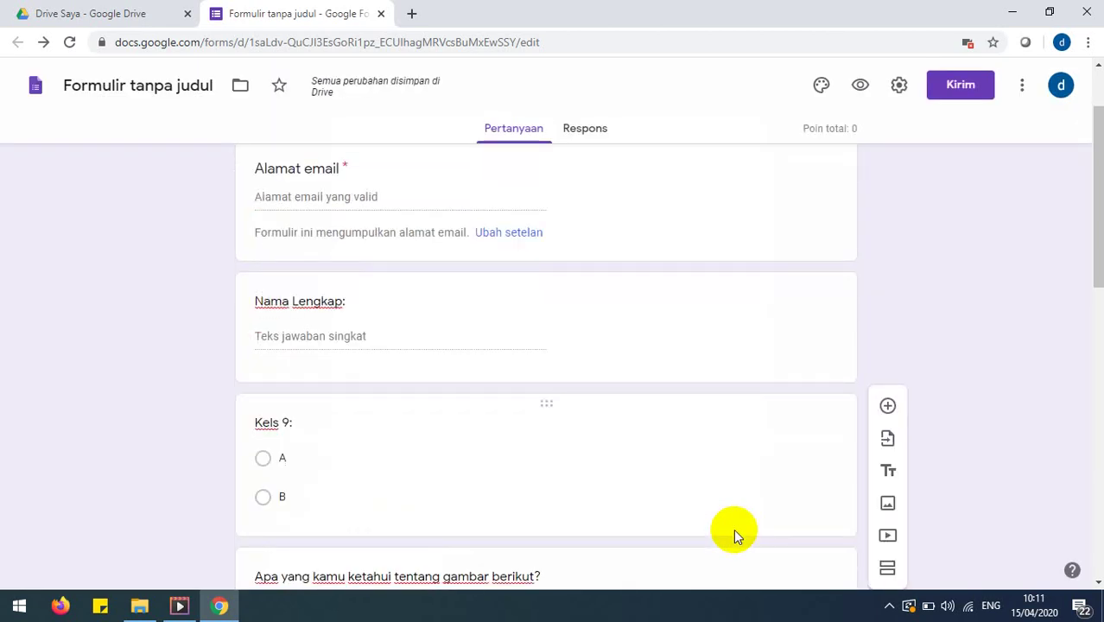
- In the colour question's answer key, mark Biru as correct and set it to 2 points
left_click_drag(1093, 259, 1093, 224)
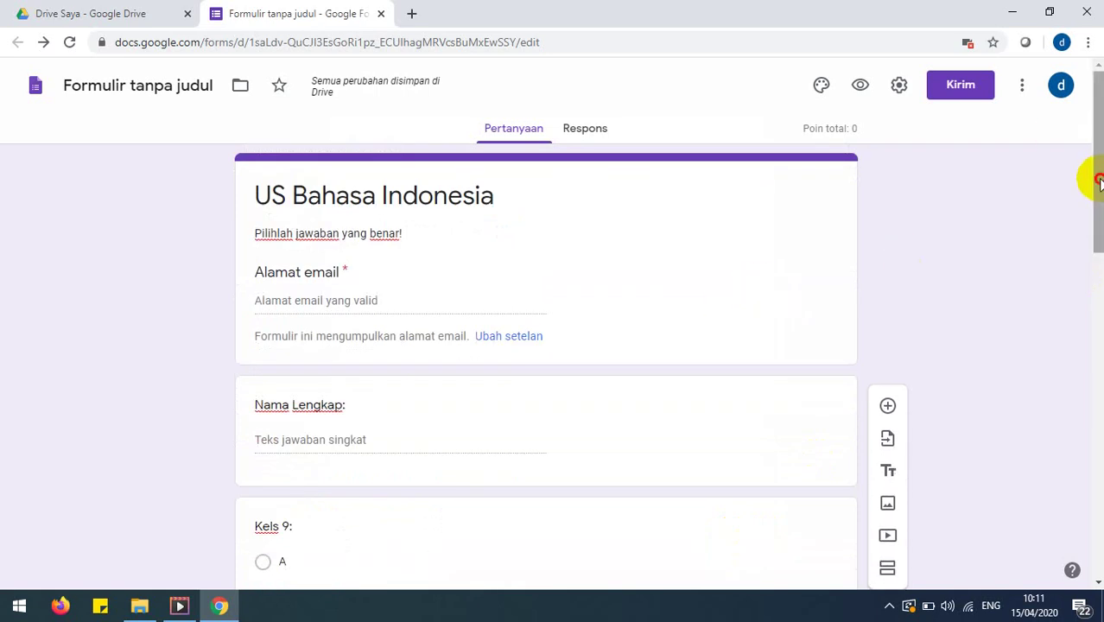
left_click_drag(1096, 178, 1070, 478)
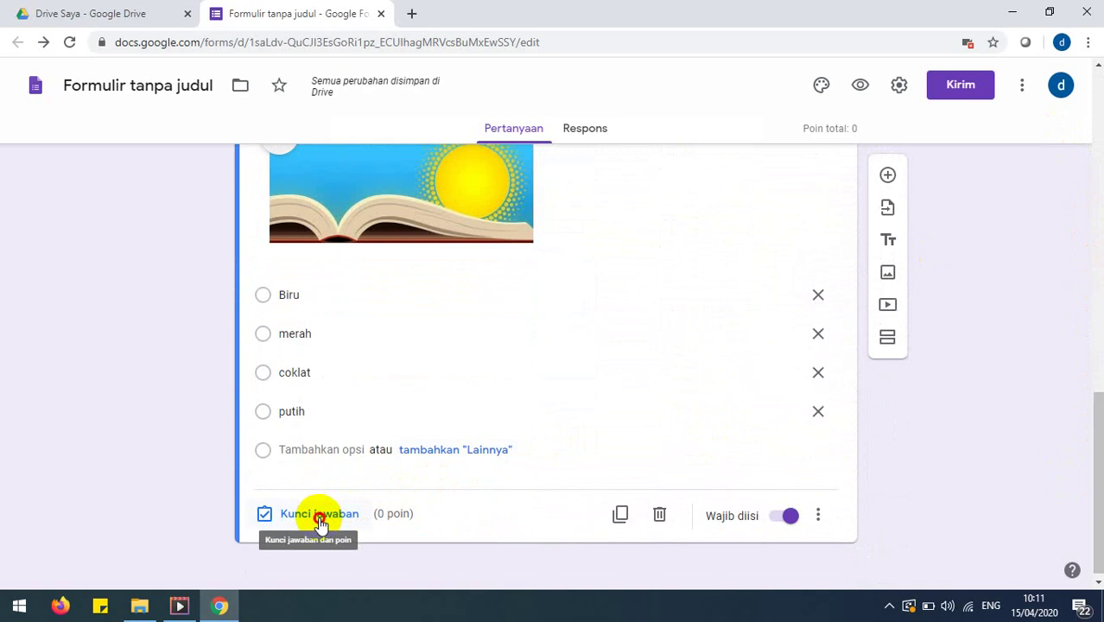
left_click(319, 519)
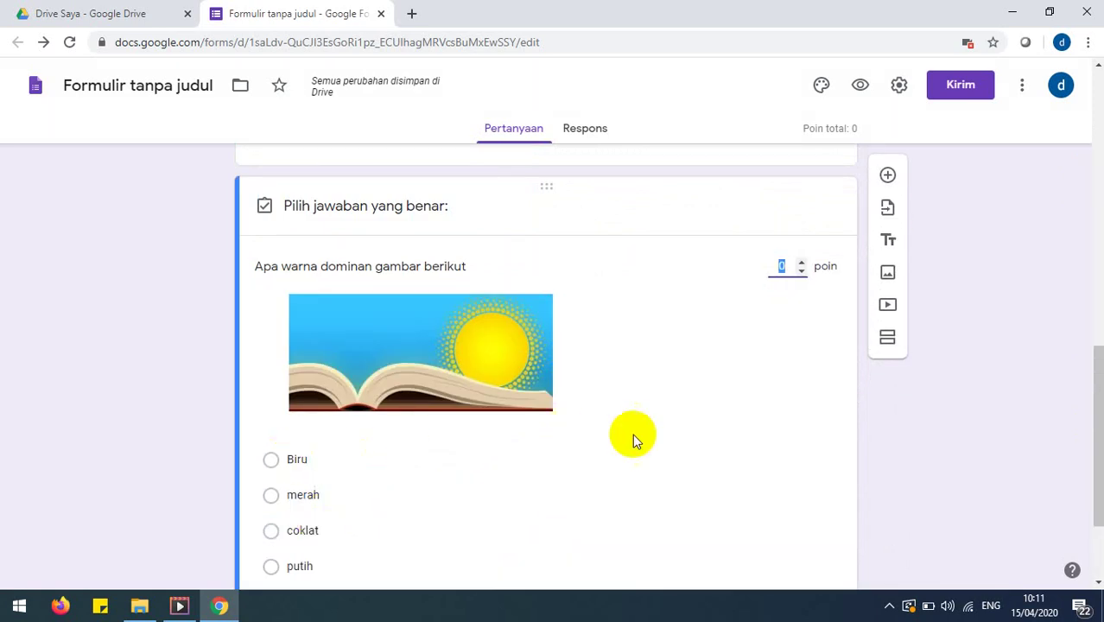
left_click(272, 460)
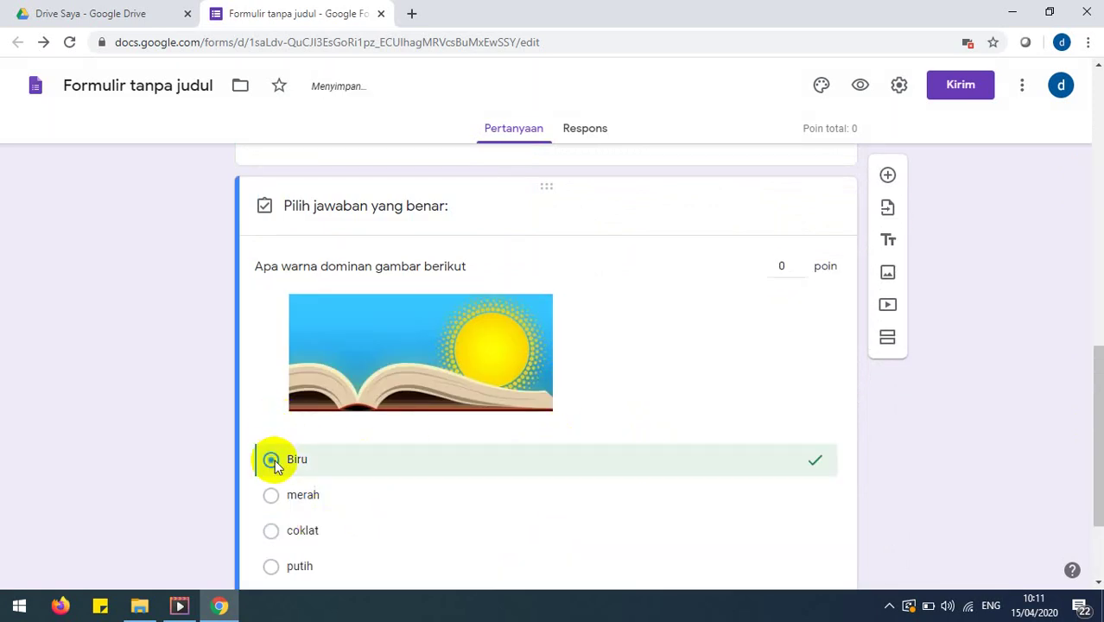
left_click(787, 266)
double_click(780, 266)
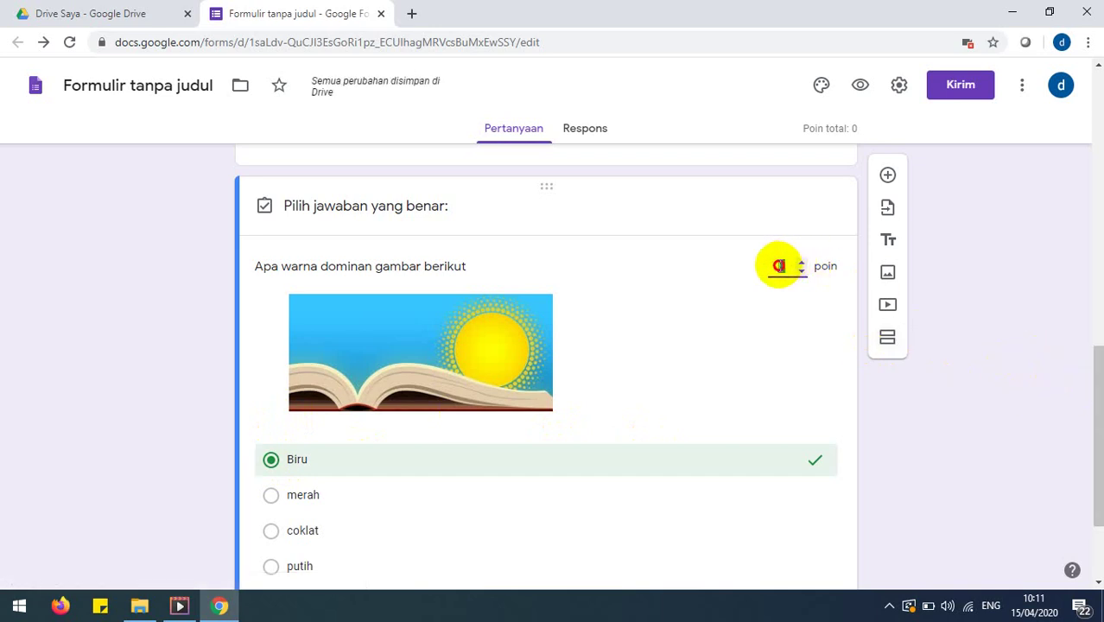
type("2")
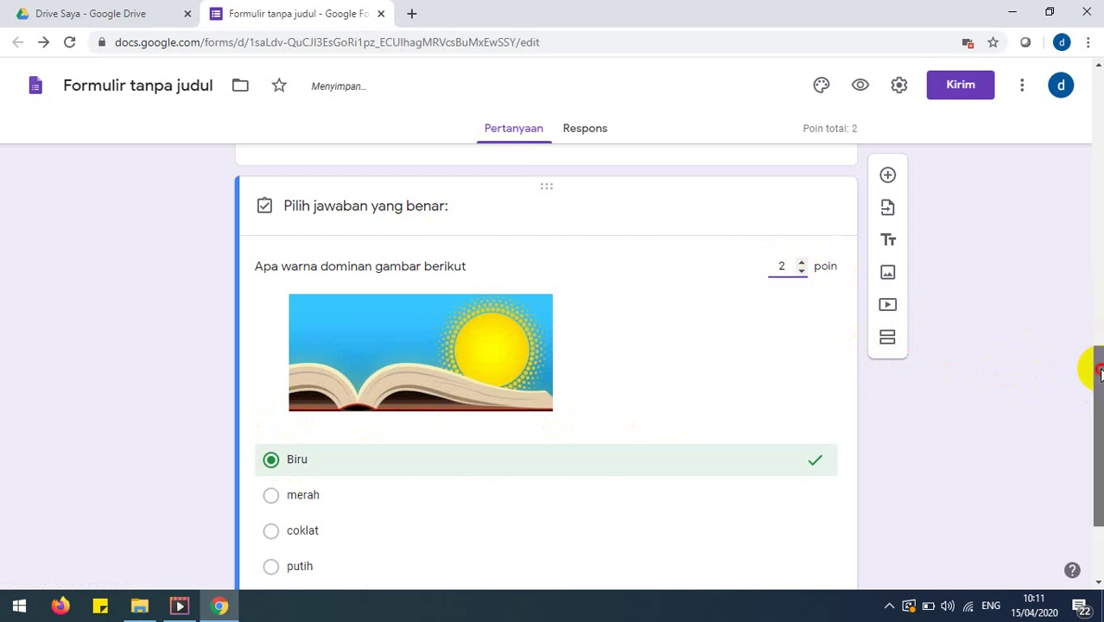
scroll(1087, 366, "down", 2)
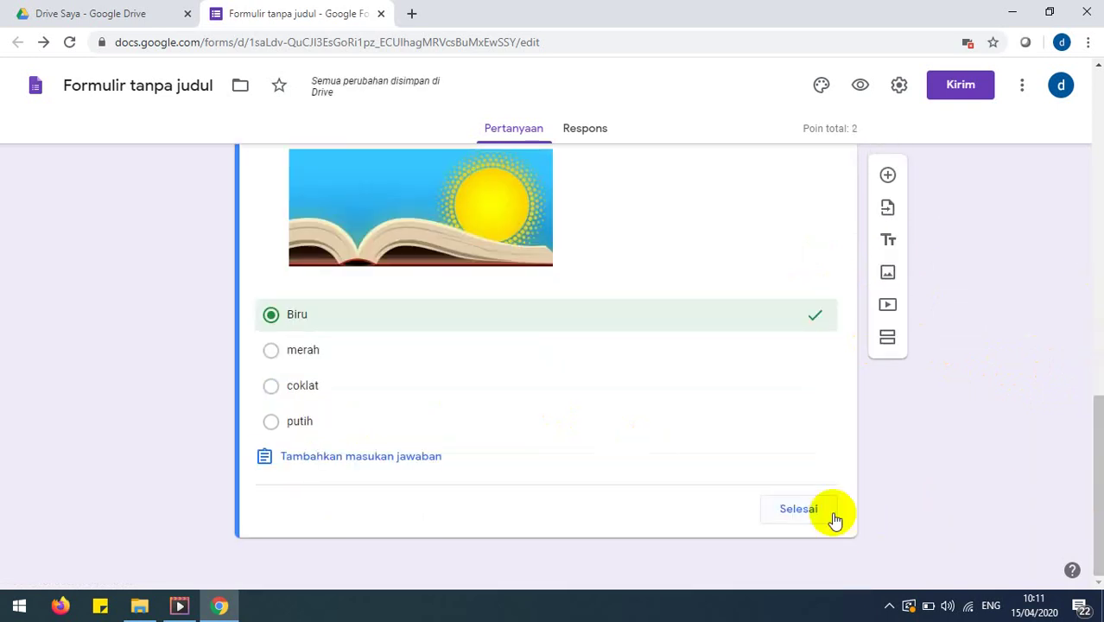
left_click(798, 509)
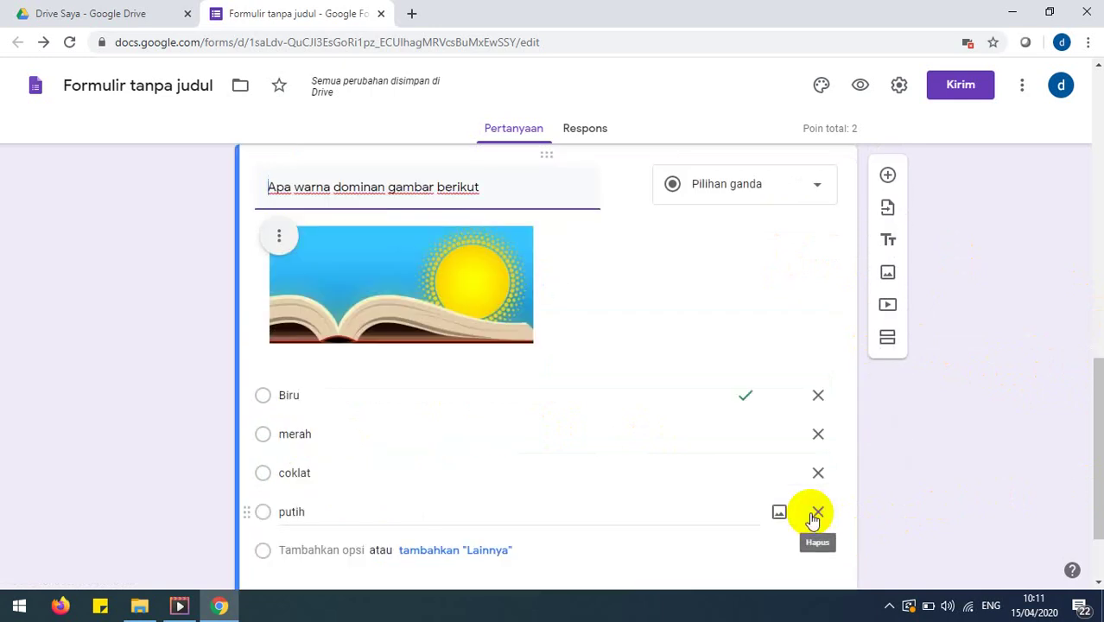
left_click_drag(1094, 469, 1071, 138)
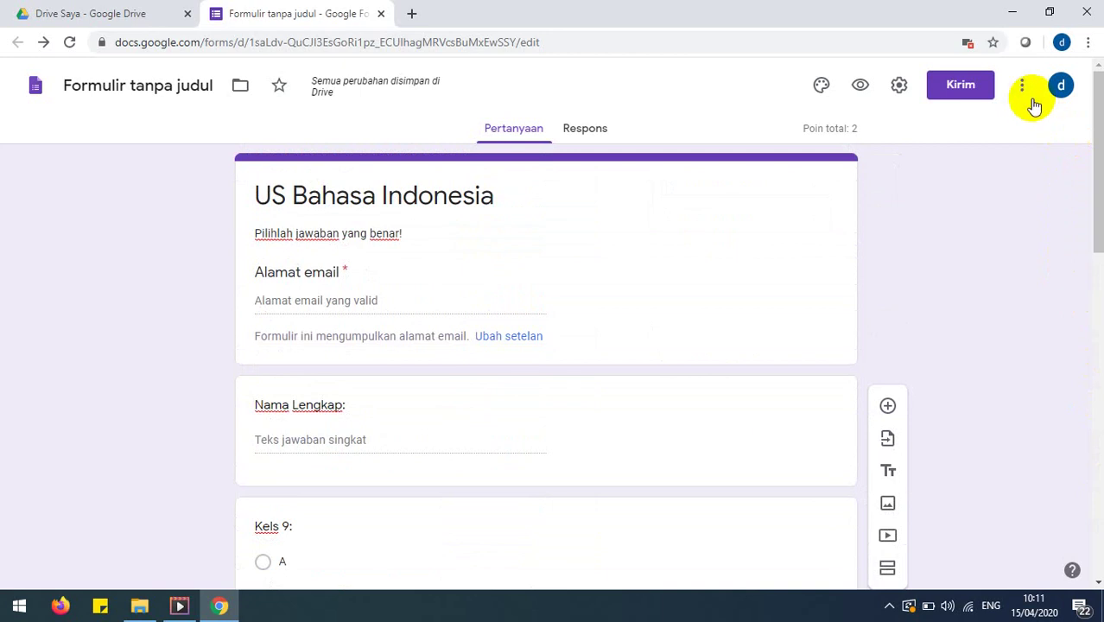
- Copy the form's shortened forms.gle link from the Kirim dialog to the clipboard
left_click(975, 87)
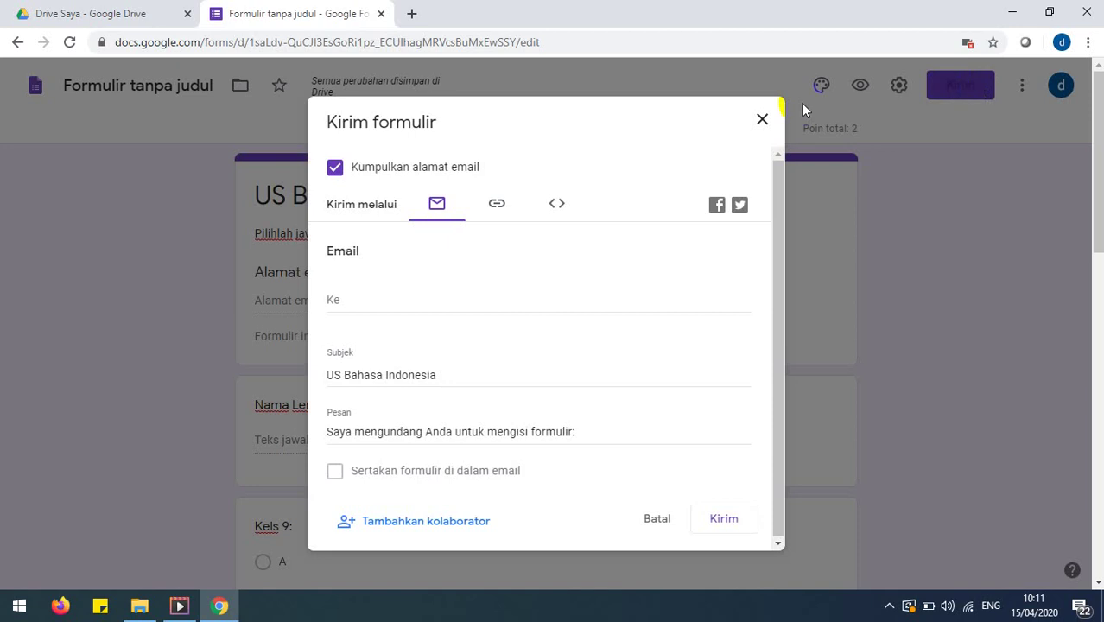
left_click(762, 120)
left_click(953, 83)
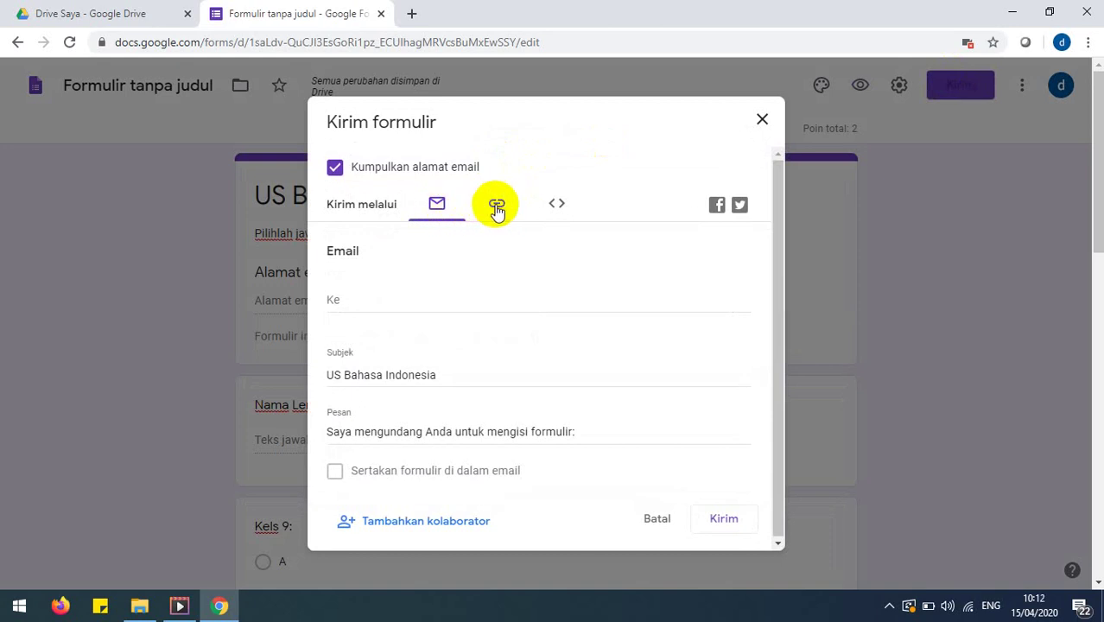
left_click(496, 208)
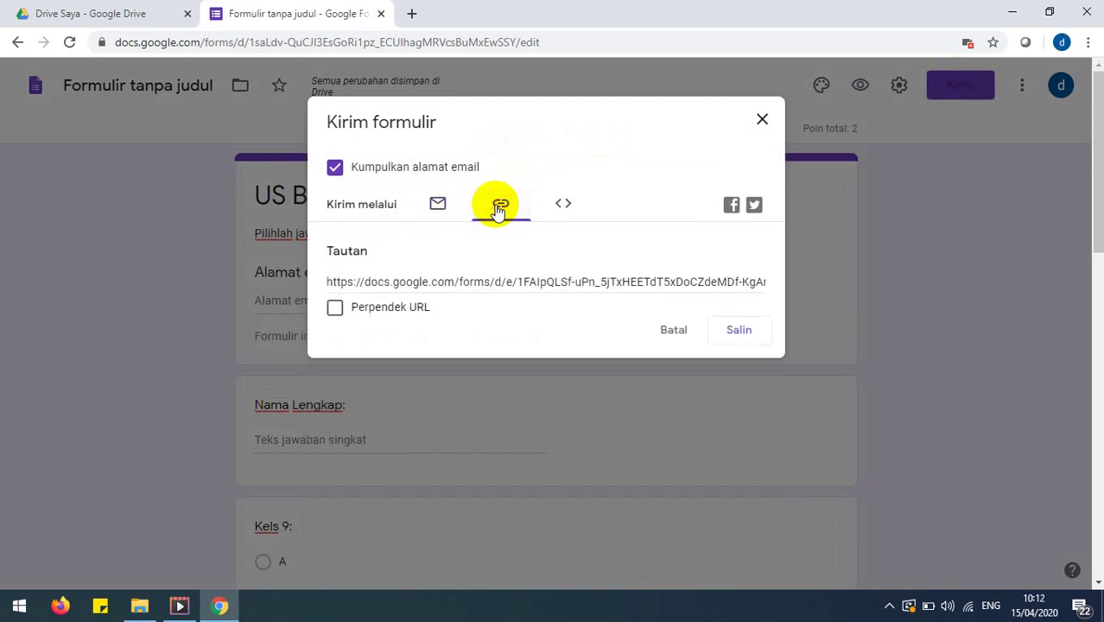
left_click(335, 308)
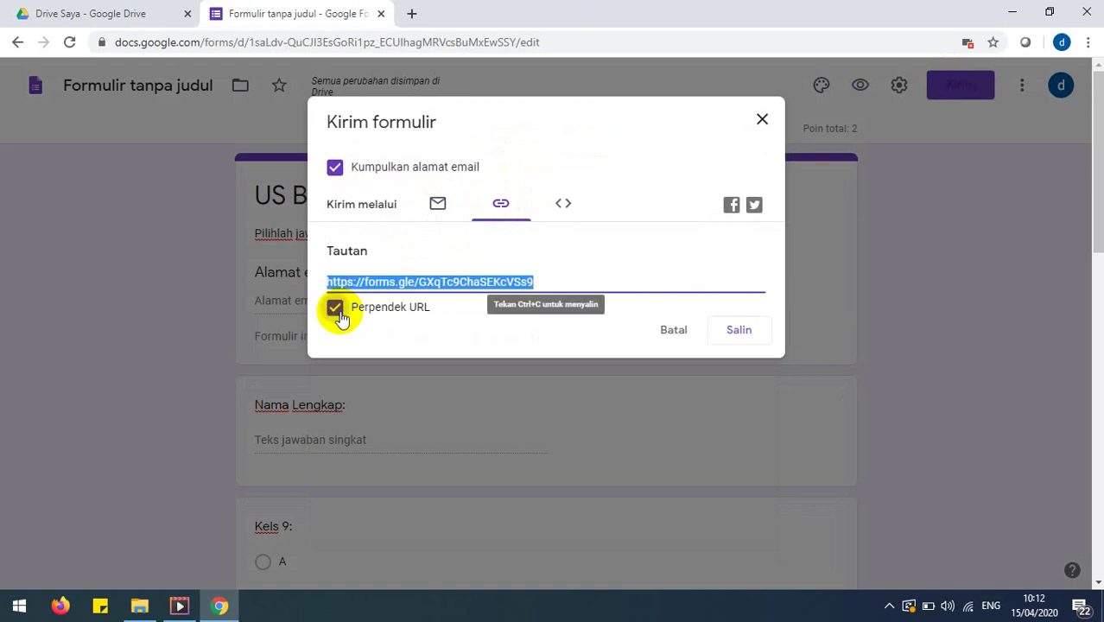
left_click(739, 334)
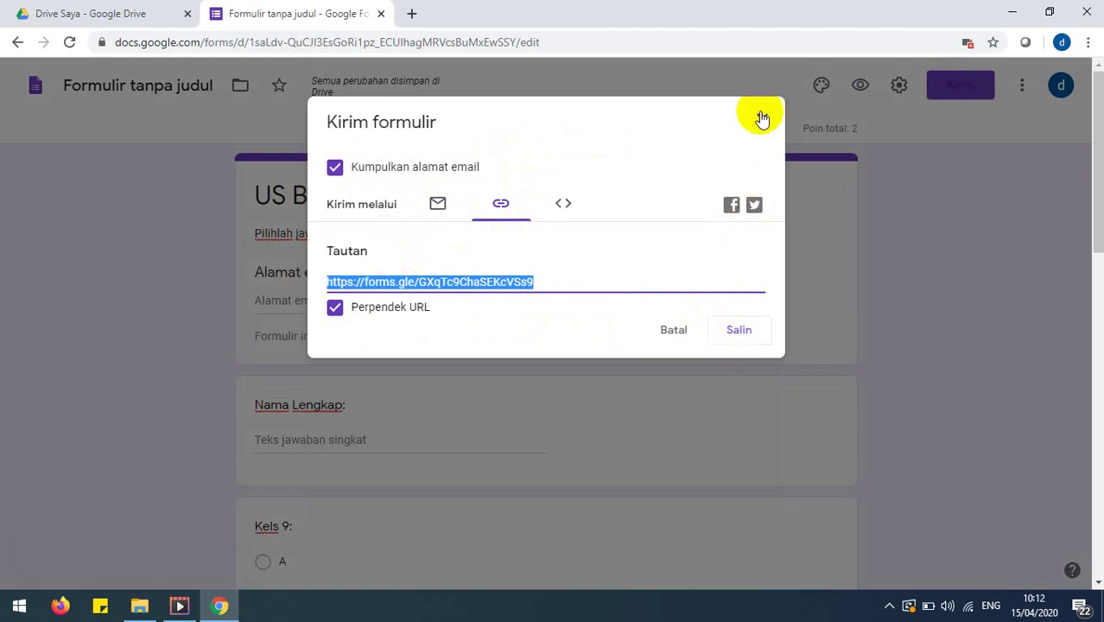
left_click(760, 120)
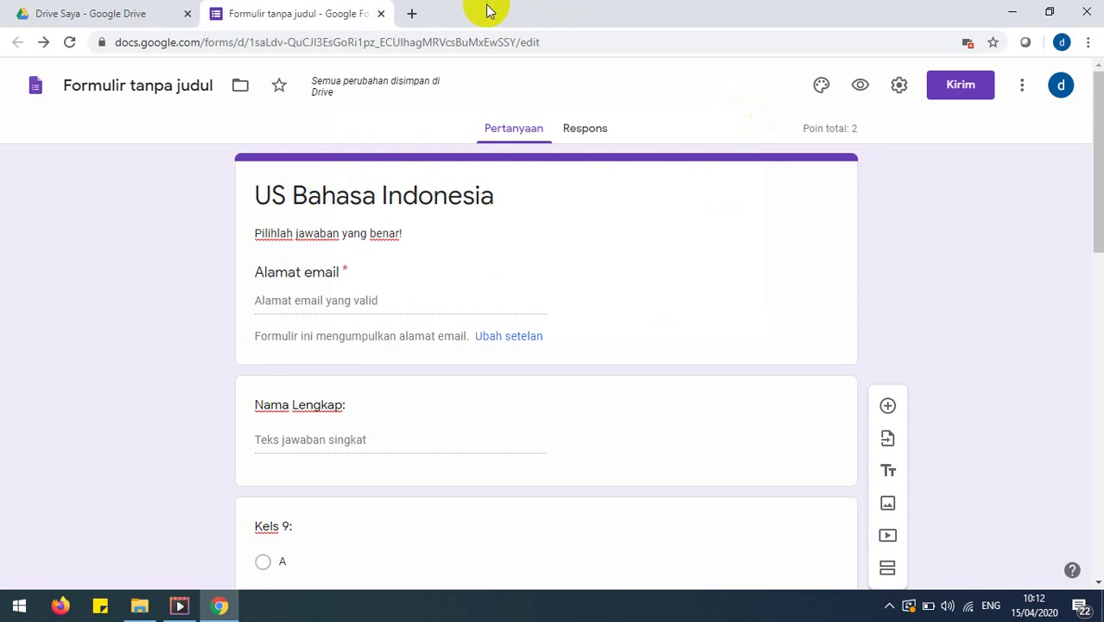
left_click(413, 15)
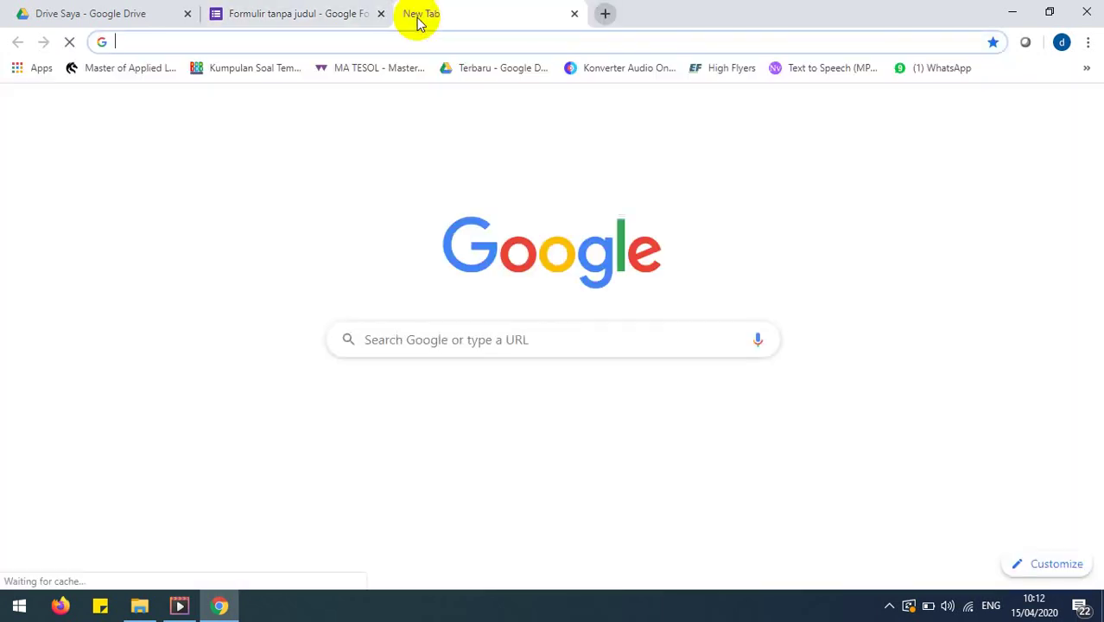
- Open WhatsApp Web in the new tab from the bookmarks bar
left_click(933, 68)
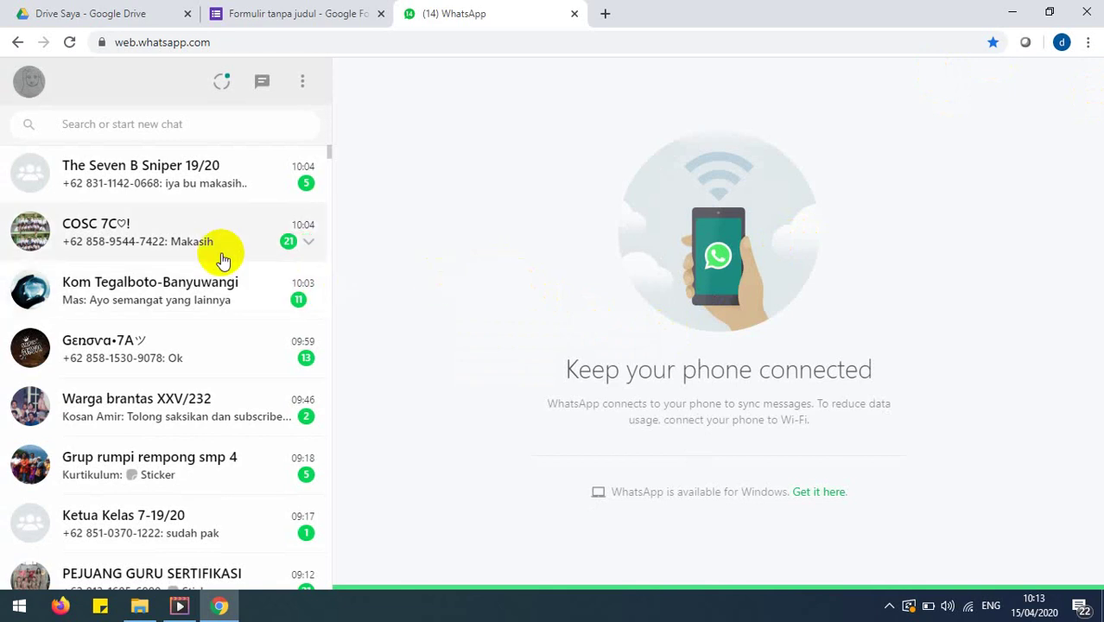
- Paste the form's forms.gle short link into the COSC 7C group chat and send it
left_click(154, 250)
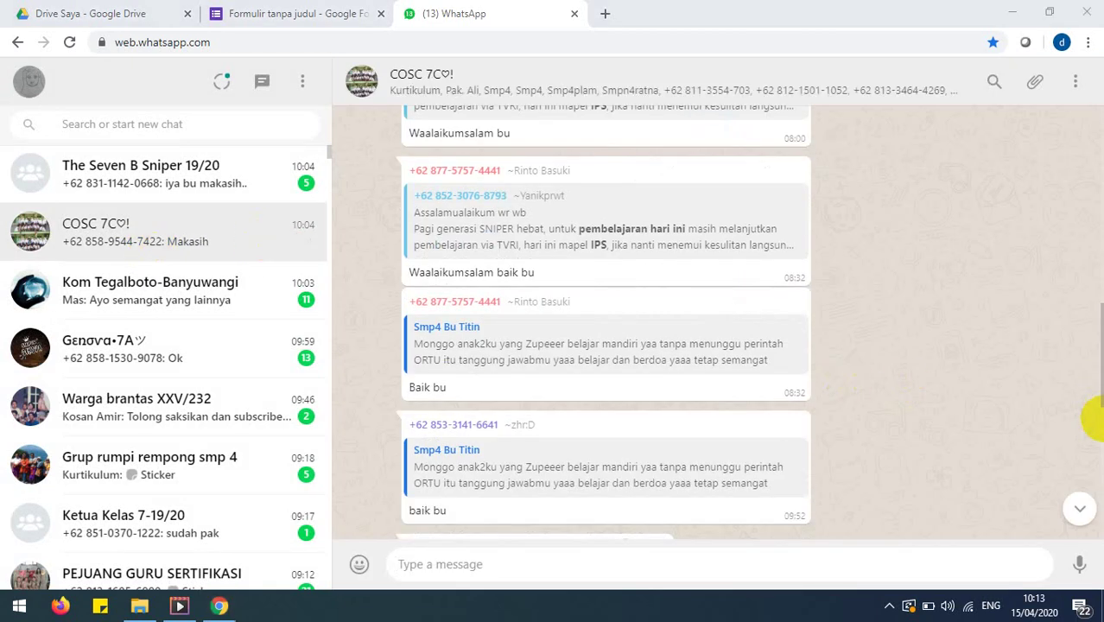
left_click(678, 566)
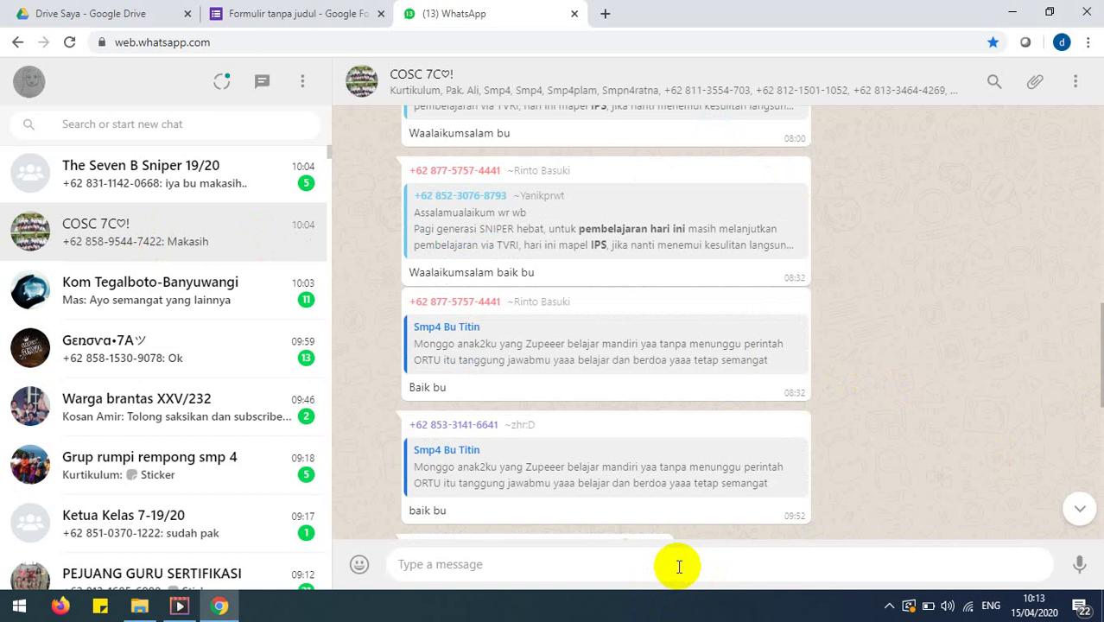
type("https://forms.gle/GXqTc9ChaSEKcVSs9")
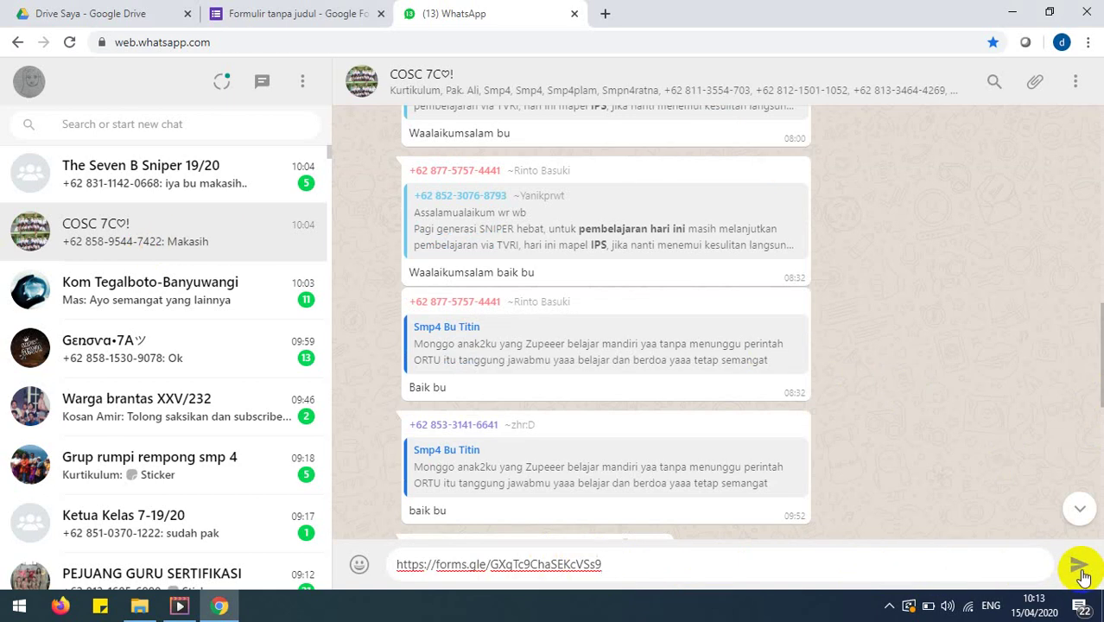
left_click(1083, 568)
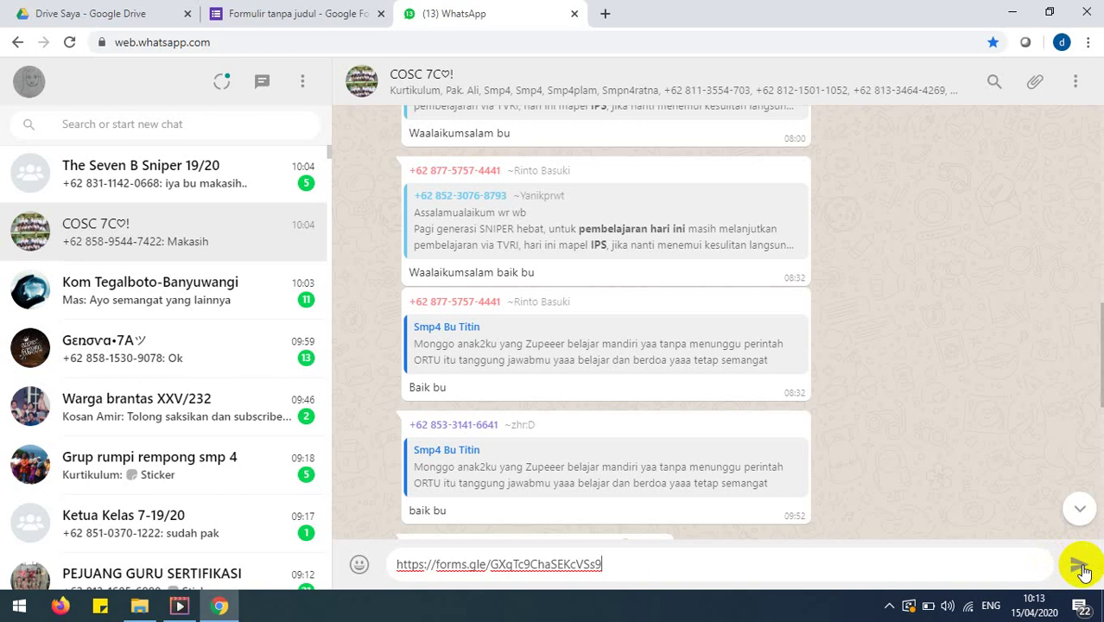
left_click(1082, 569)
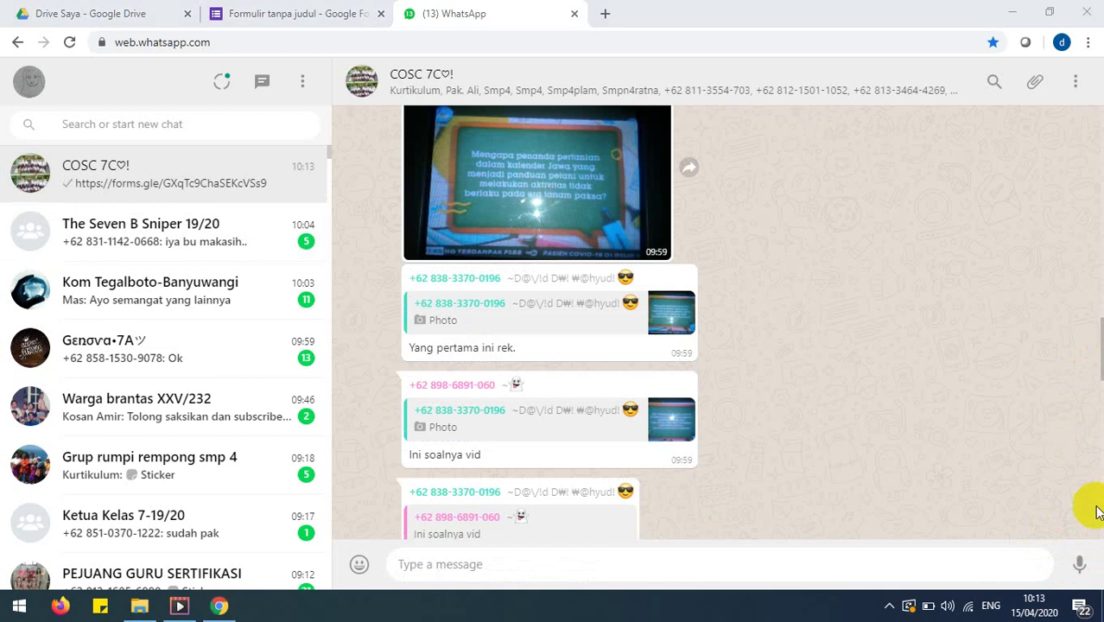
- Delete the sent link message for everyone, then return to the Forms tab
left_click_drag(1093, 338, 1095, 554)
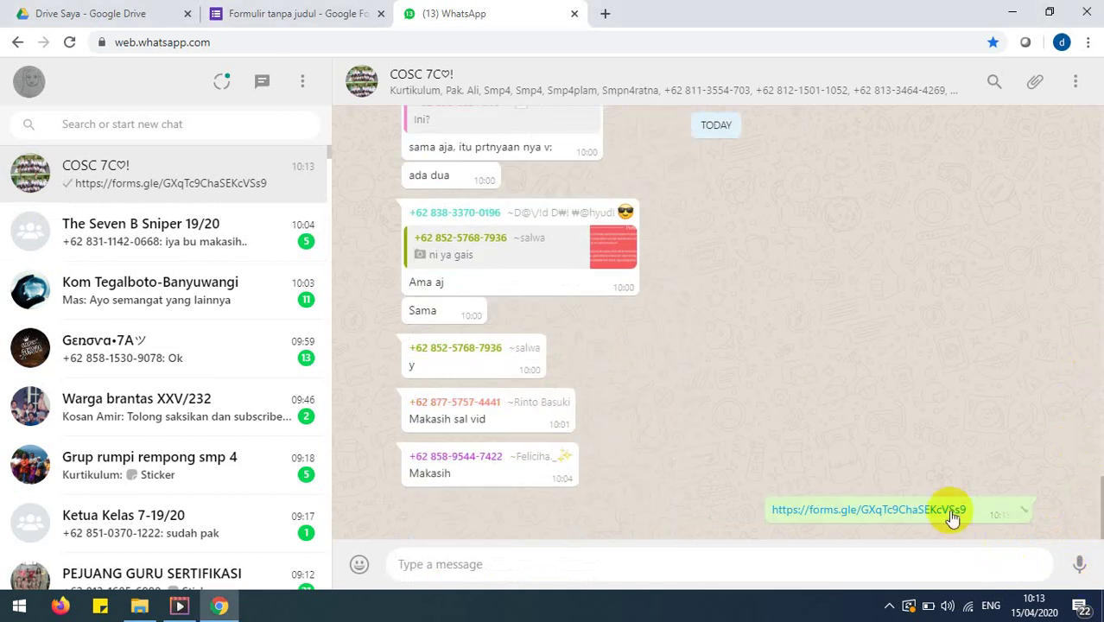
left_click(1020, 514)
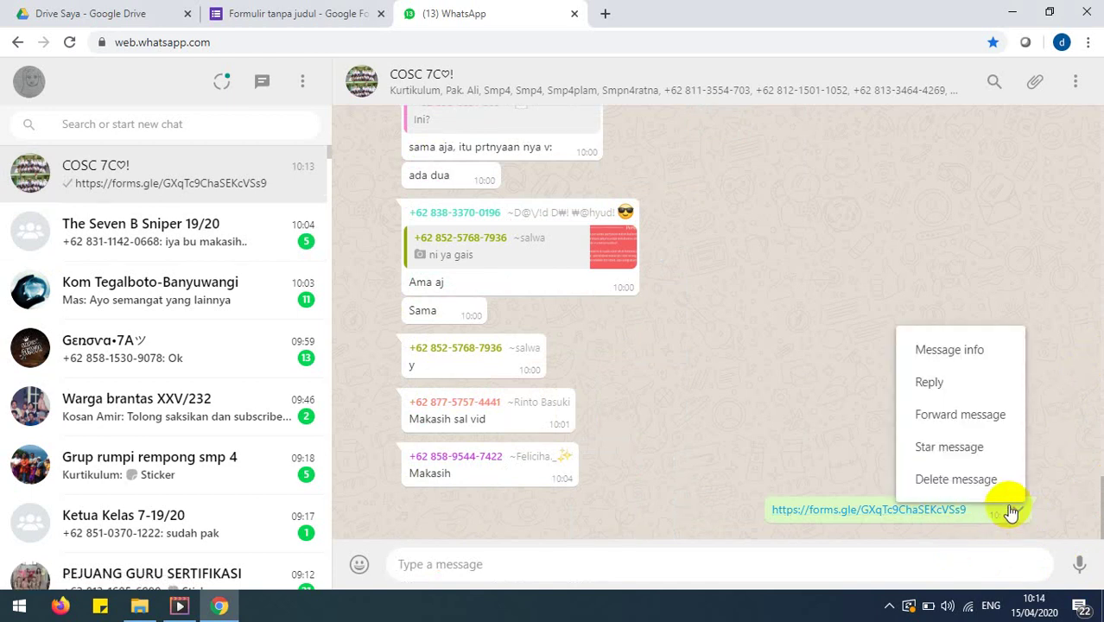
left_click(982, 483)
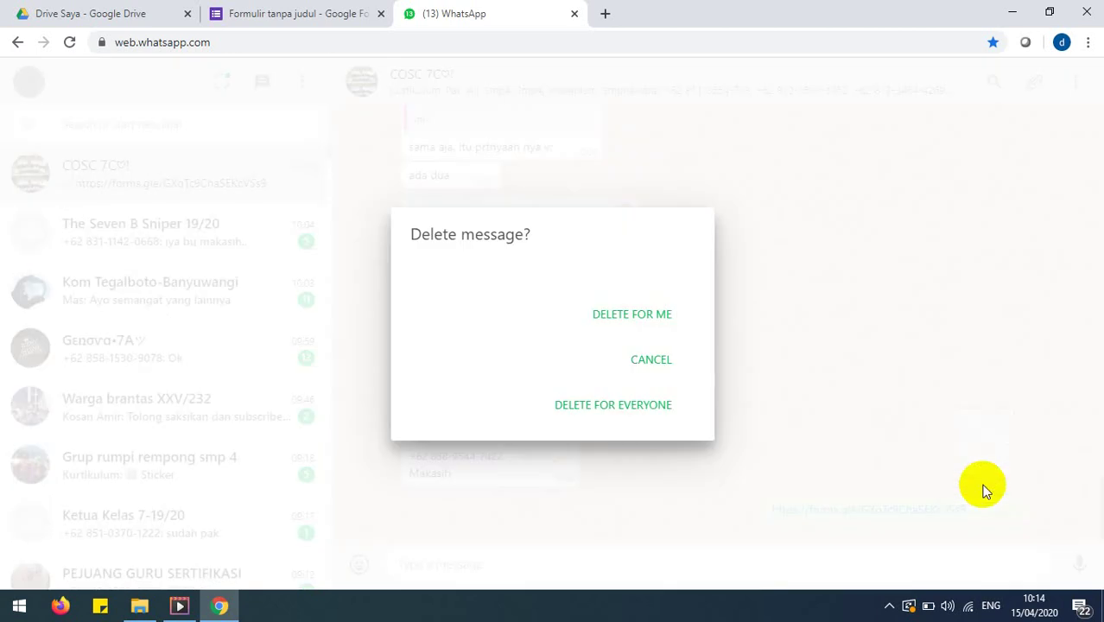
left_click(657, 406)
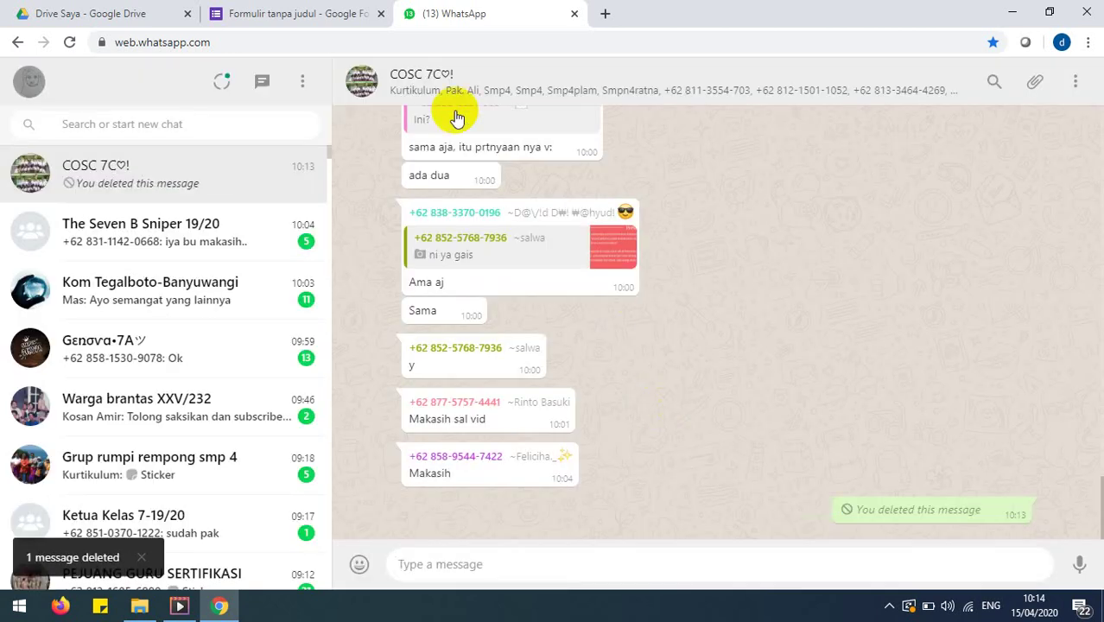
left_click(333, 20)
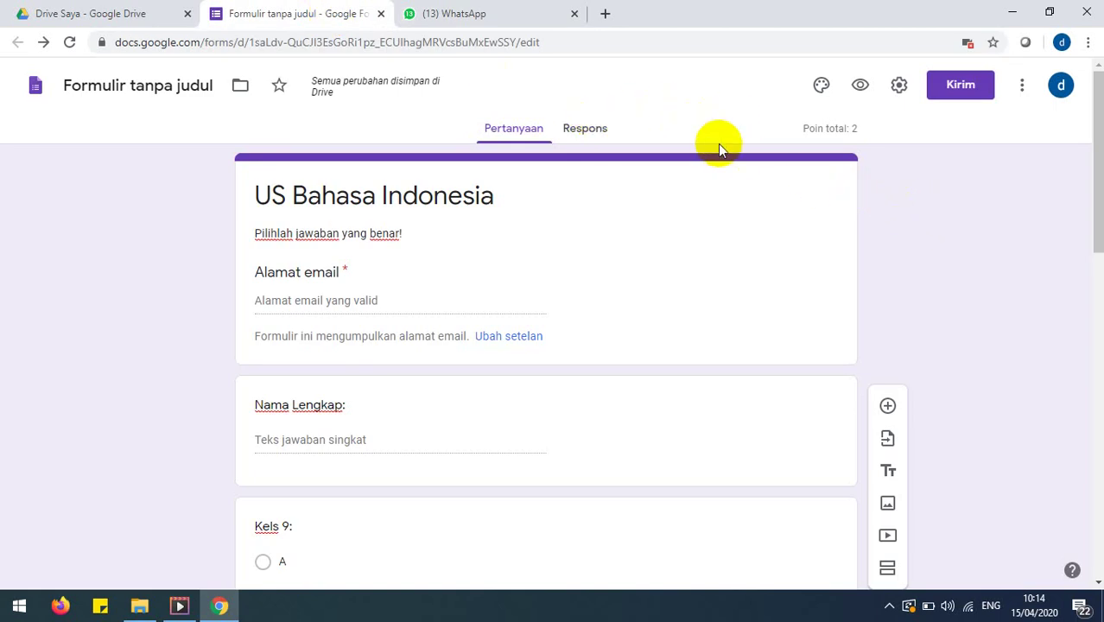
- In Respons, switch off Menerima tanggapan and link responses to a new spreadsheet via Buat
left_click(592, 130)
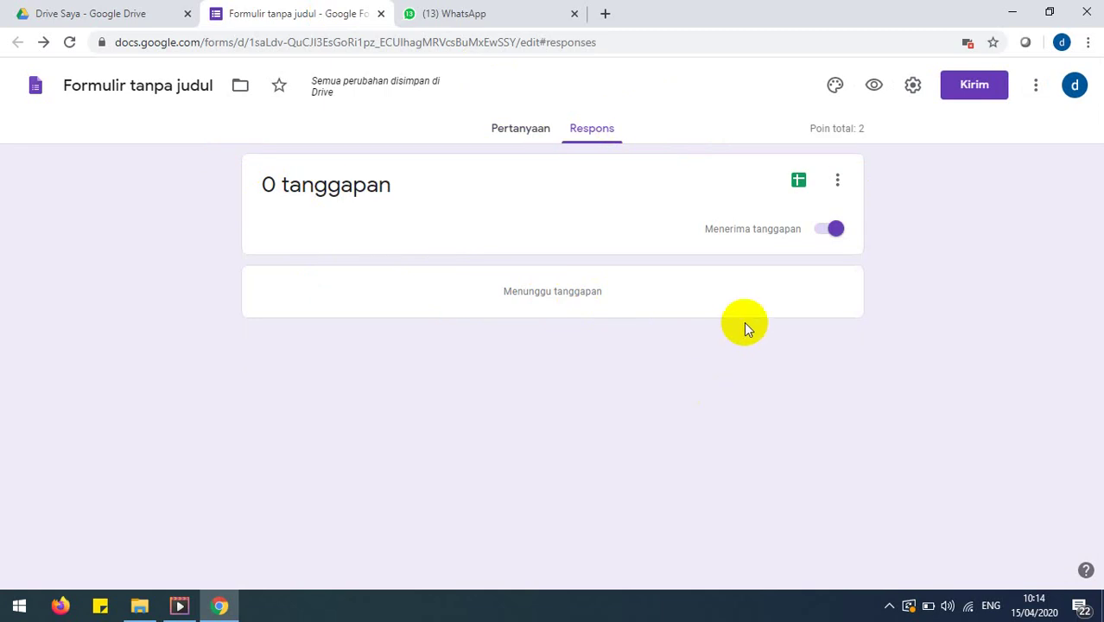
left_click(820, 231)
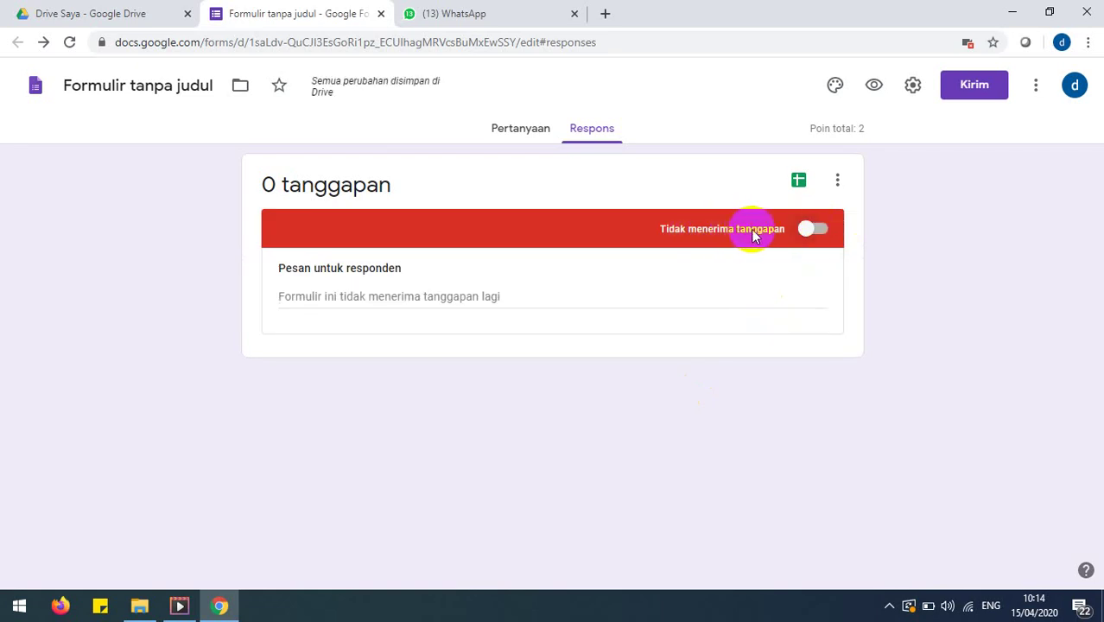
left_click(797, 182)
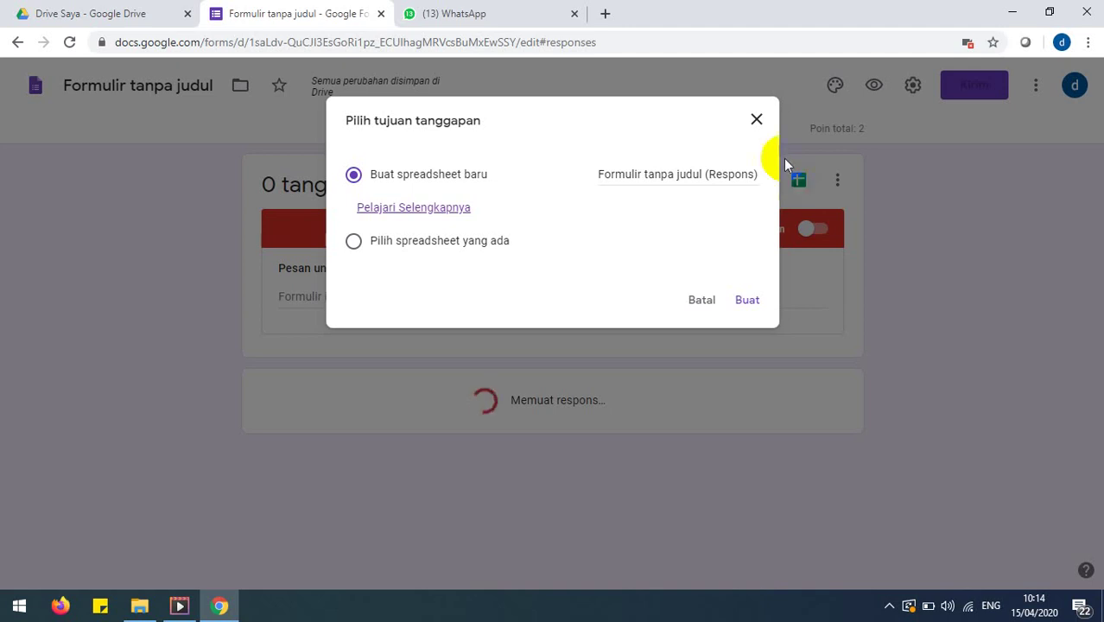
left_click(756, 121)
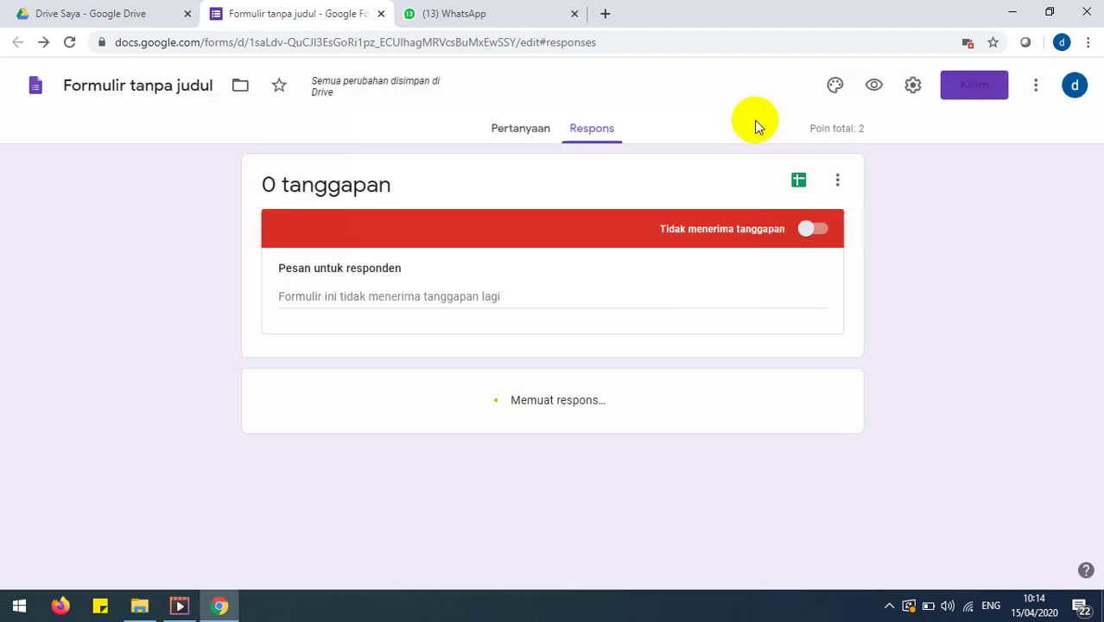
left_click(799, 180)
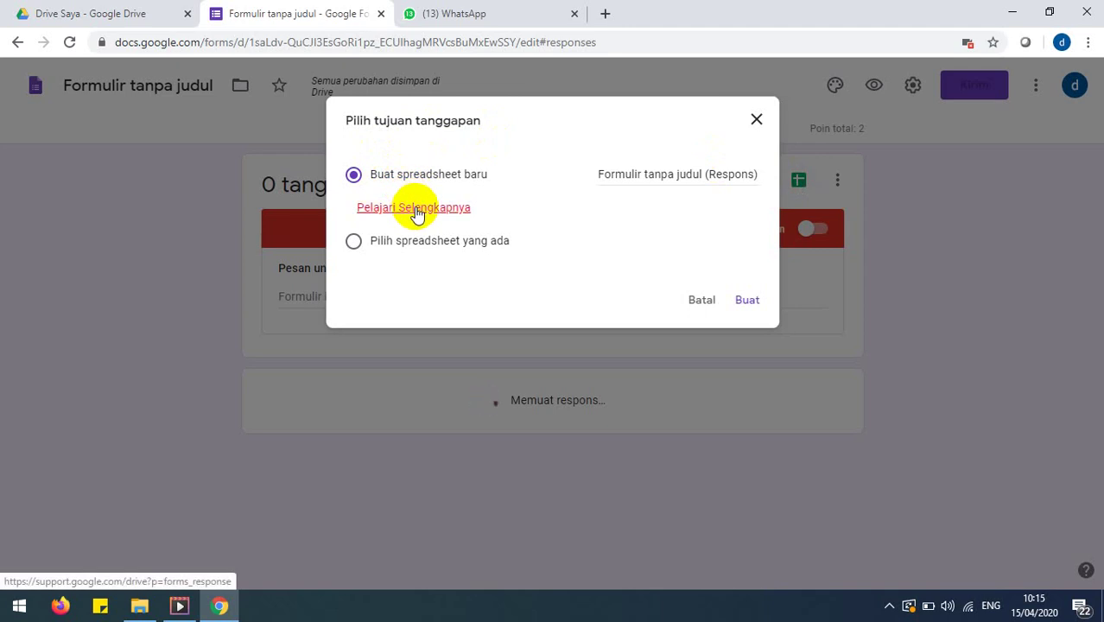
left_click(416, 208)
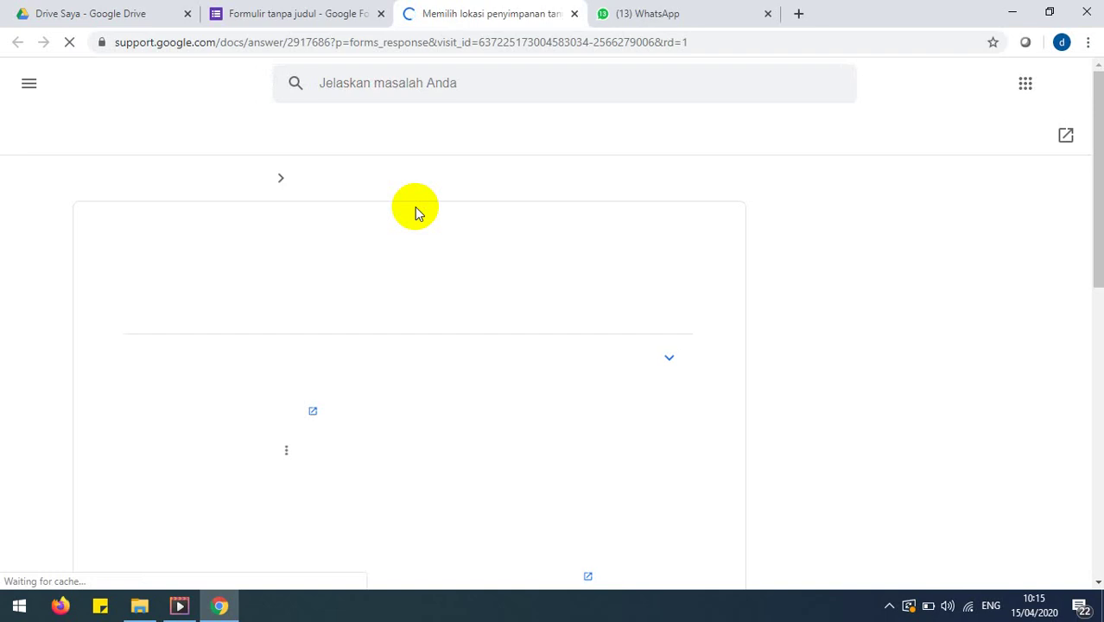
left_click(575, 14)
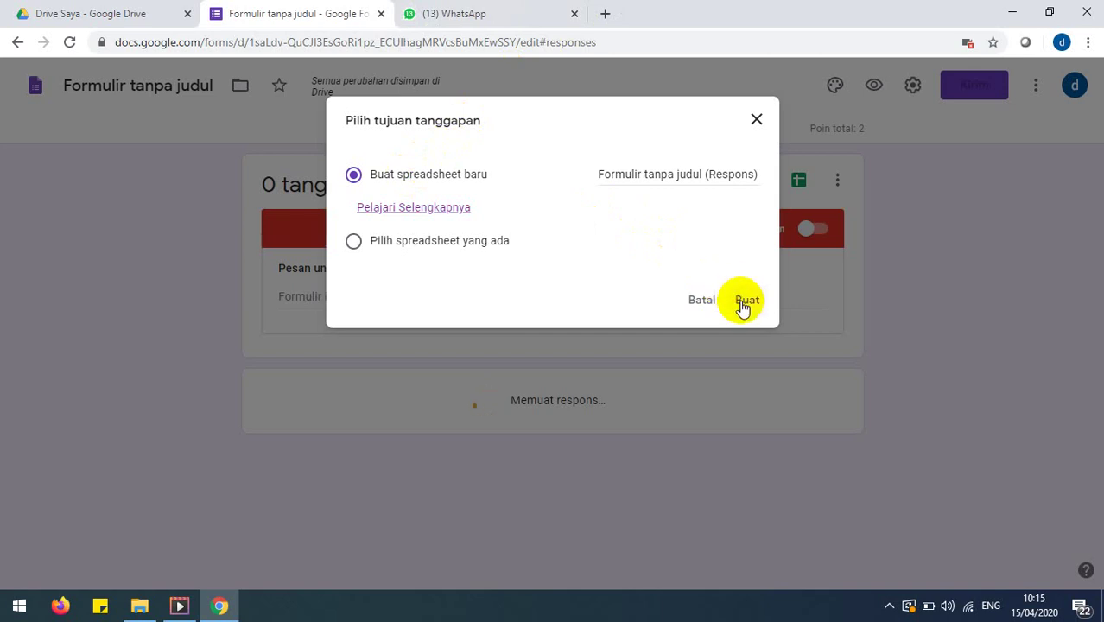
left_click(741, 304)
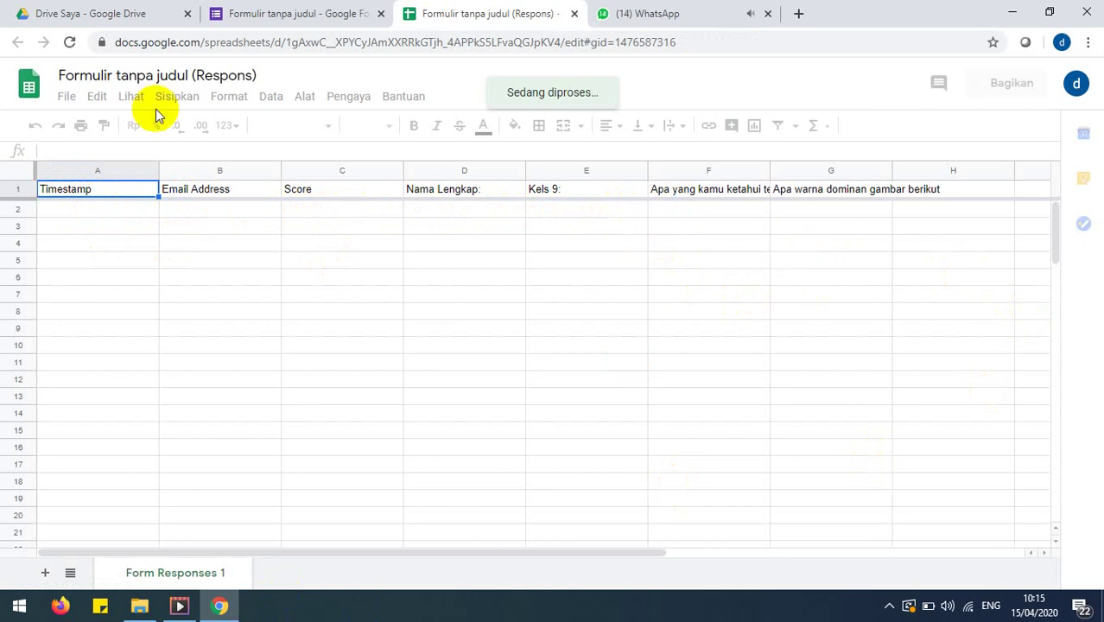
- Download the sheet via File > Download > Microsoft Excel (.xlsx), then dismiss the edit-history tip
left_click(70, 100)
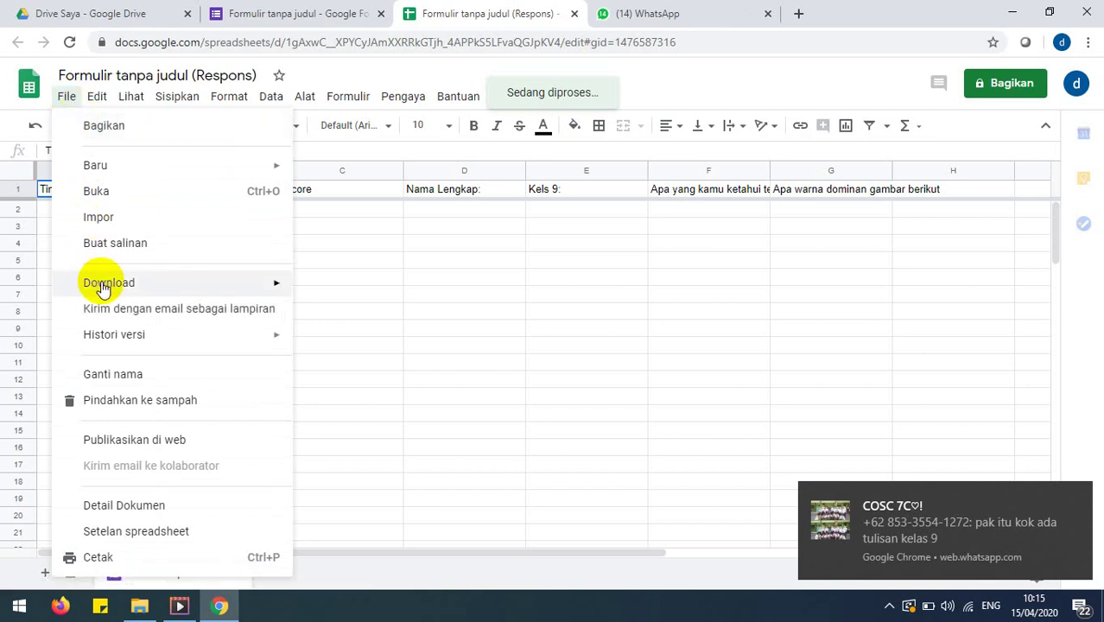
mouse_move(272, 290)
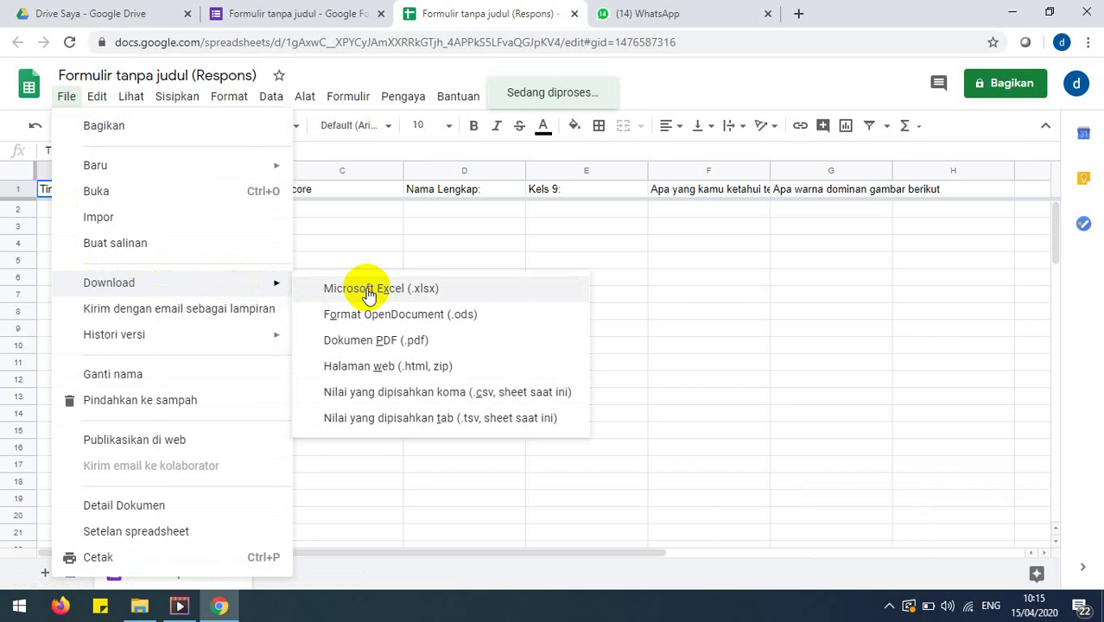
left_click(368, 292)
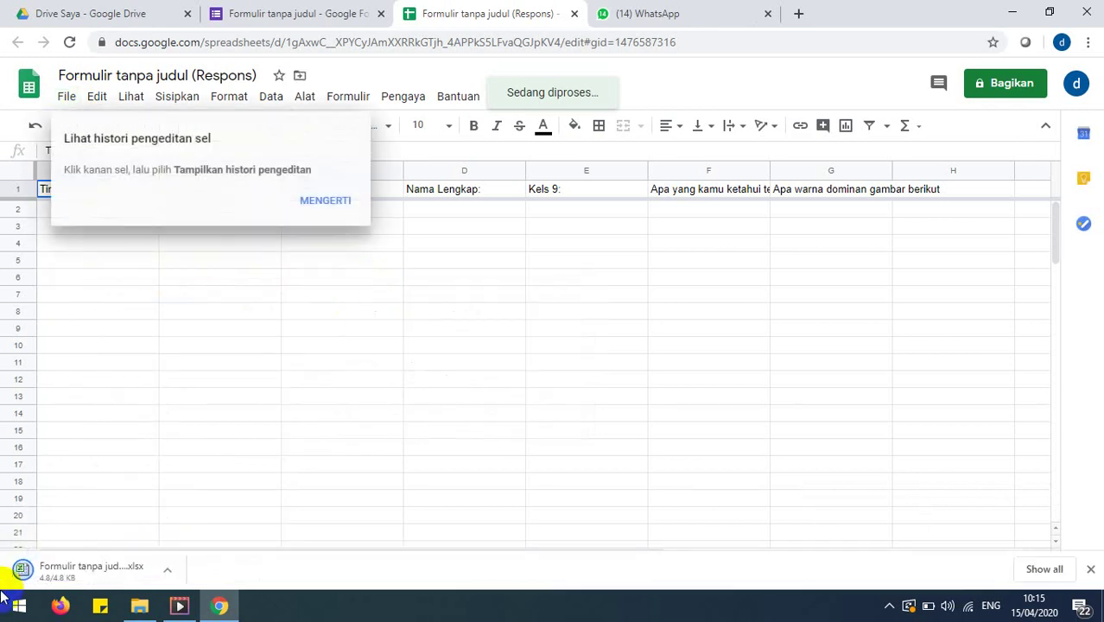
left_click(118, 573)
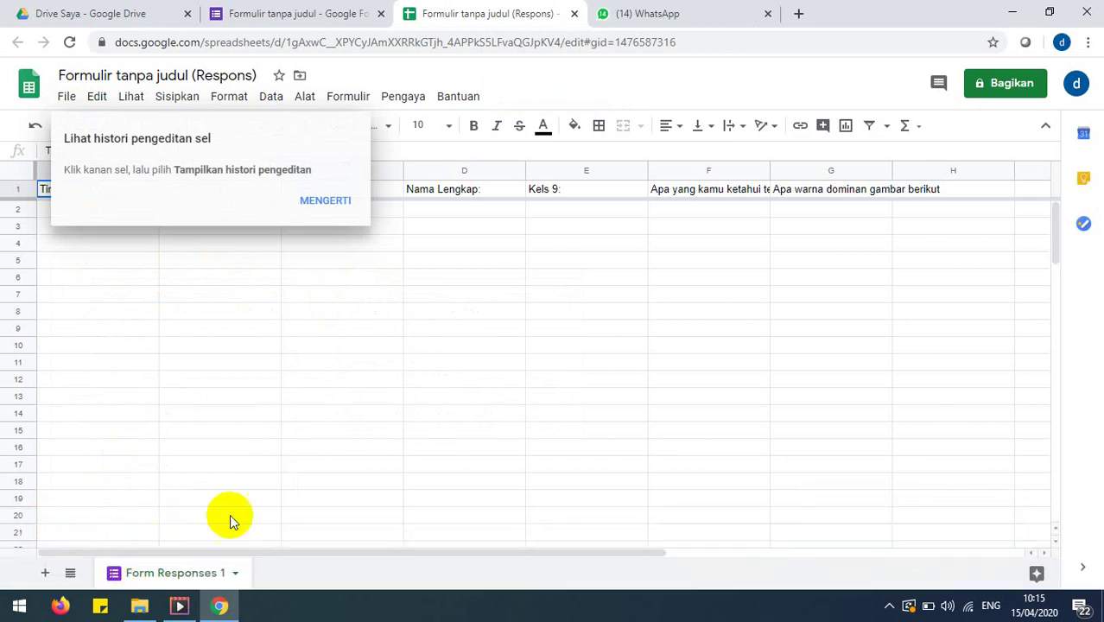
left_click(327, 201)
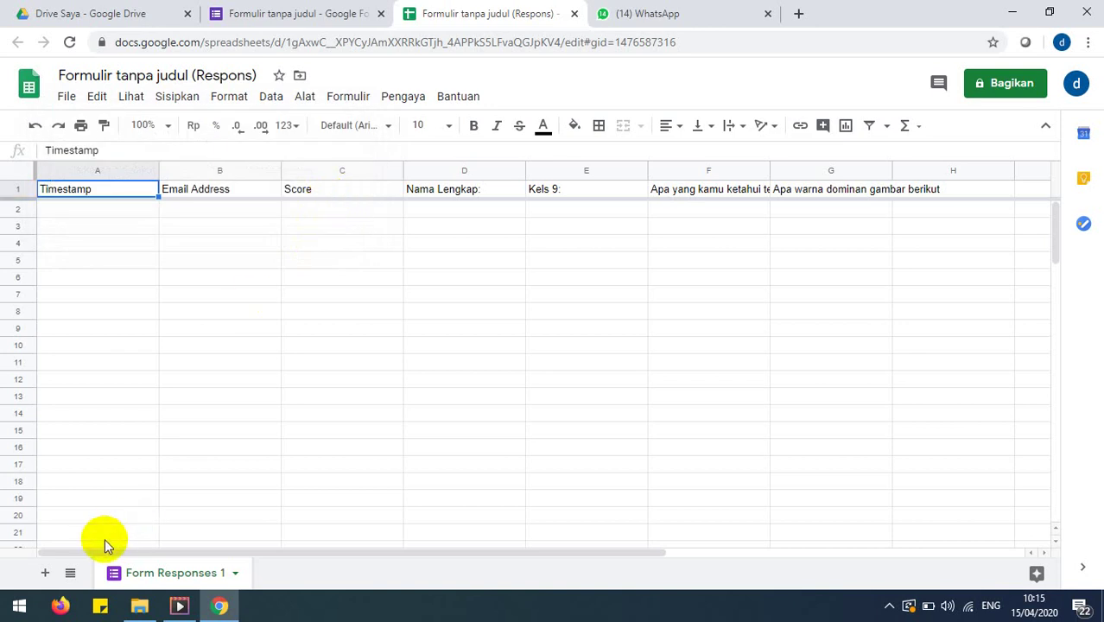